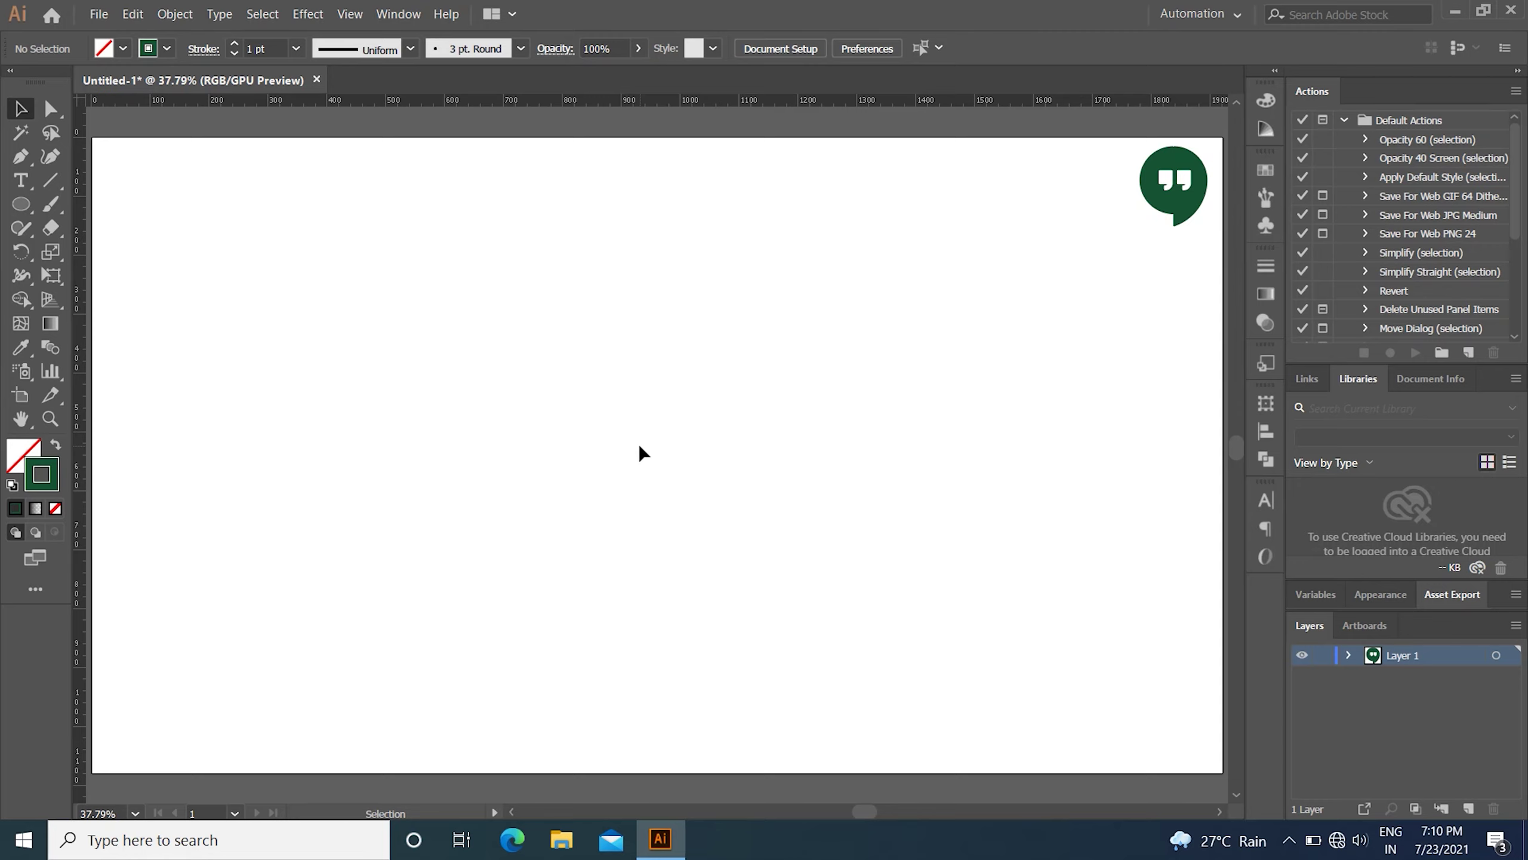
Draw a circle near the page centre and a vertical line through its centre.
click(24, 215)
drag(591, 418, 689, 514)
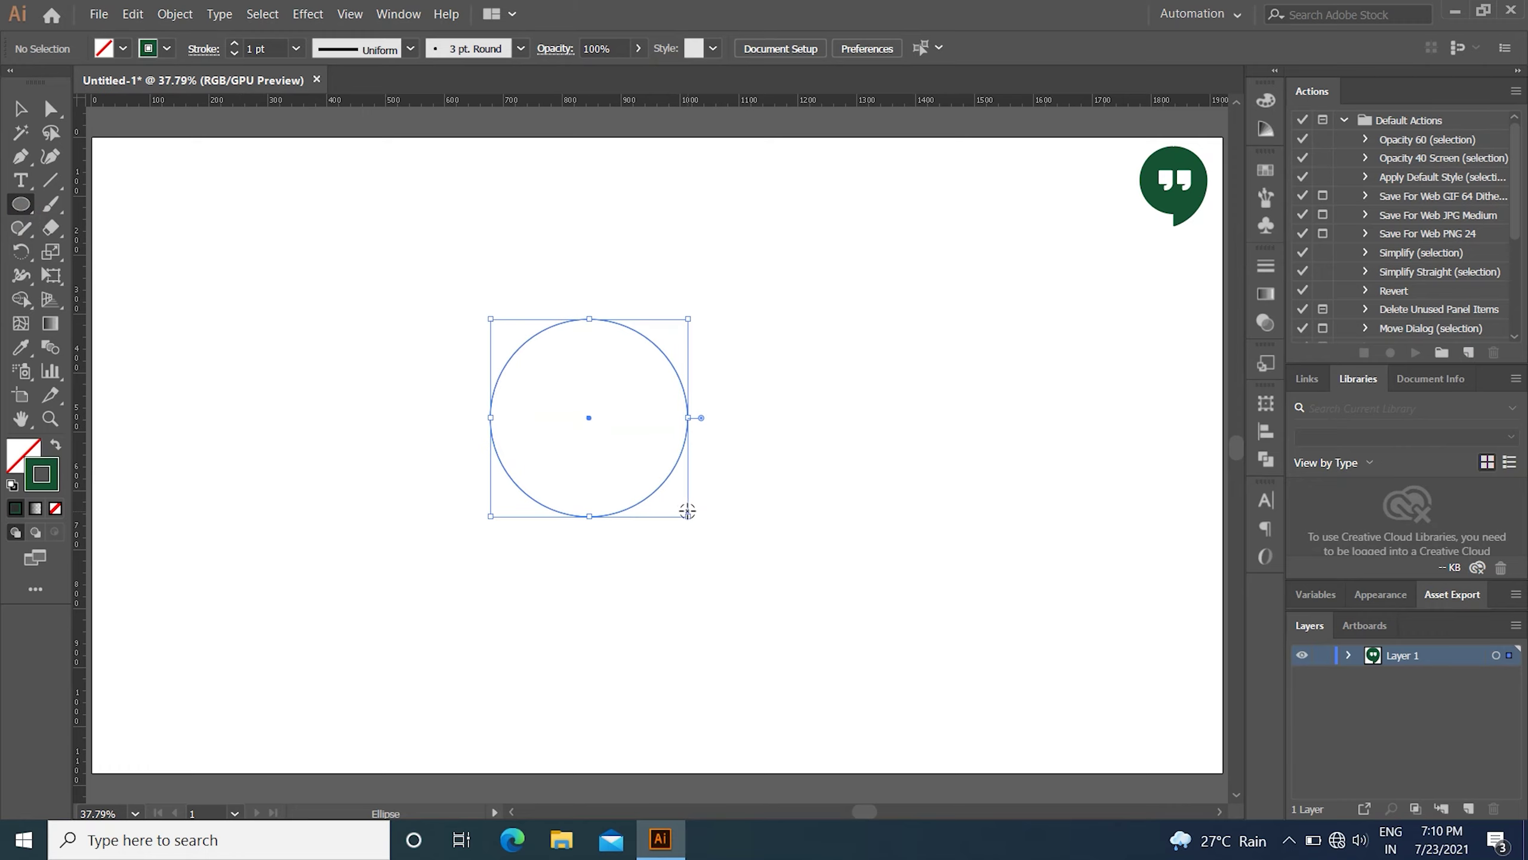
click(51, 183)
drag(592, 275, 602, 587)
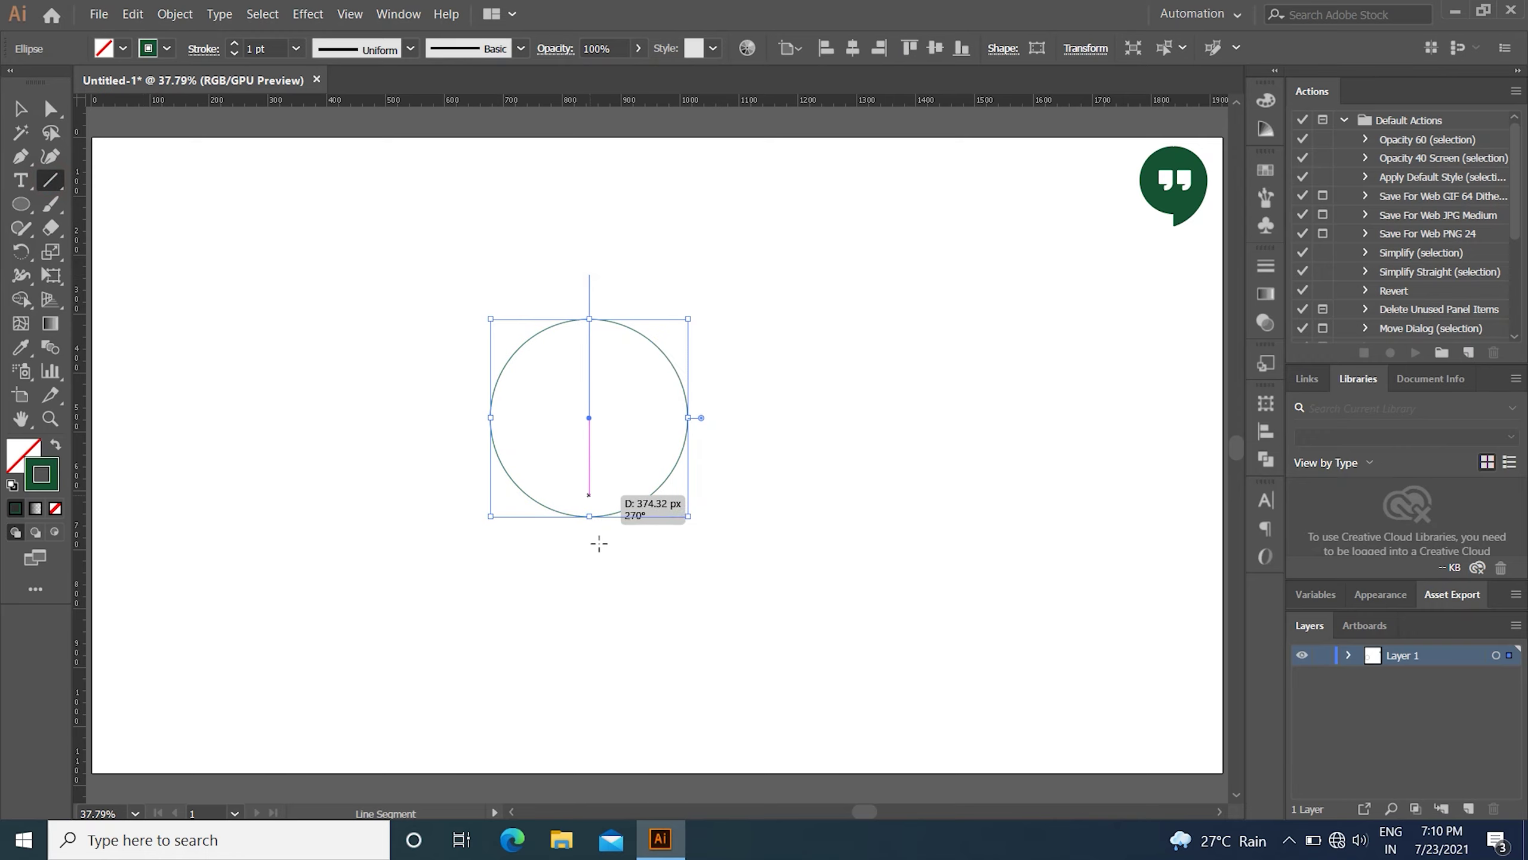
Centre the circle and line horizontally and vertically on the artboard, then select only the circle.
click(21, 109)
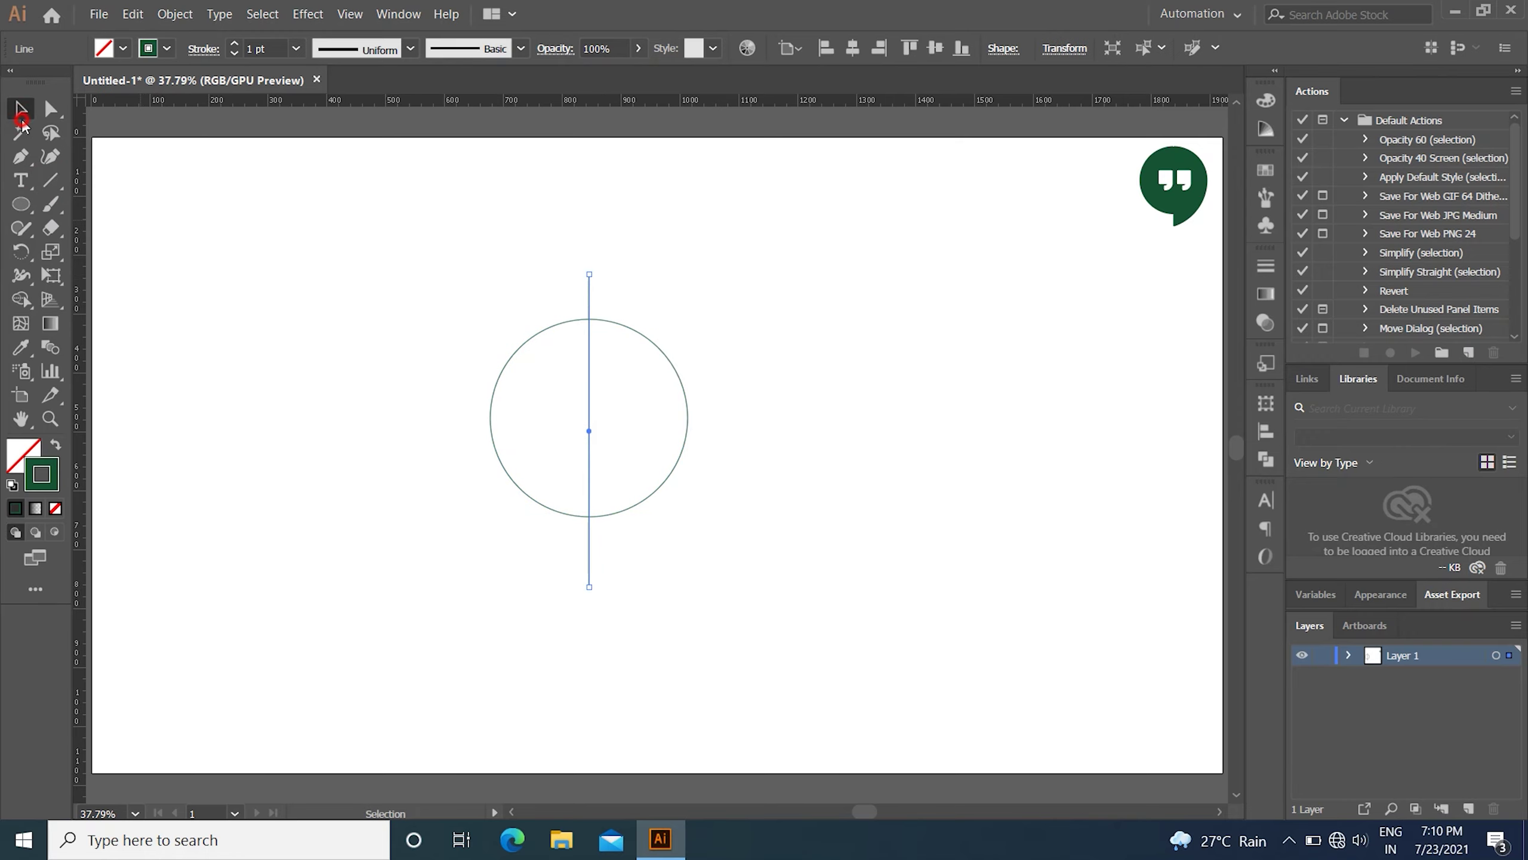
drag(421, 231, 689, 524)
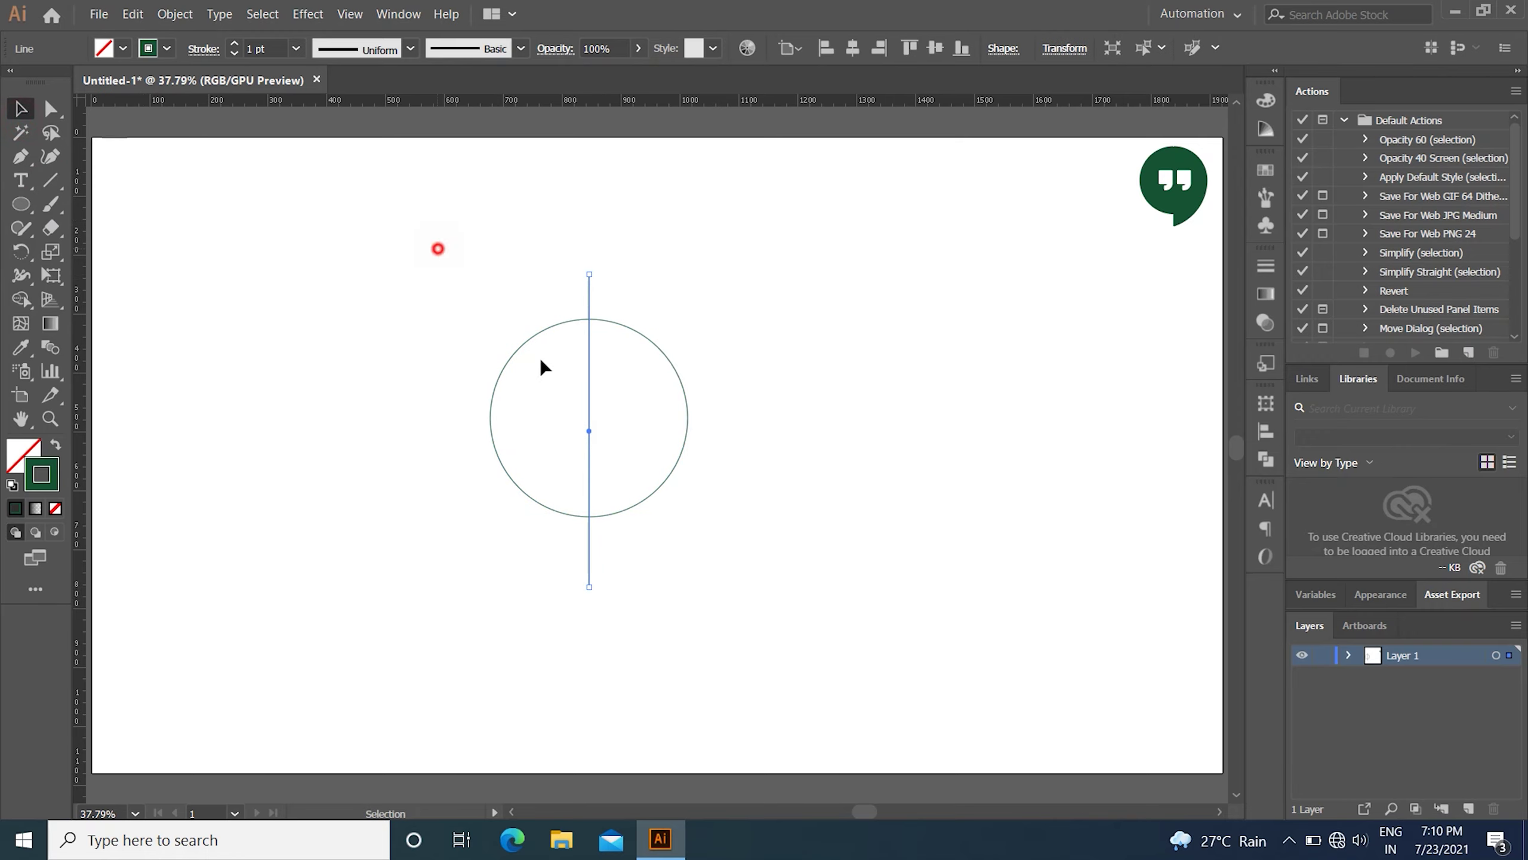
click(852, 49)
click(935, 48)
click(872, 351)
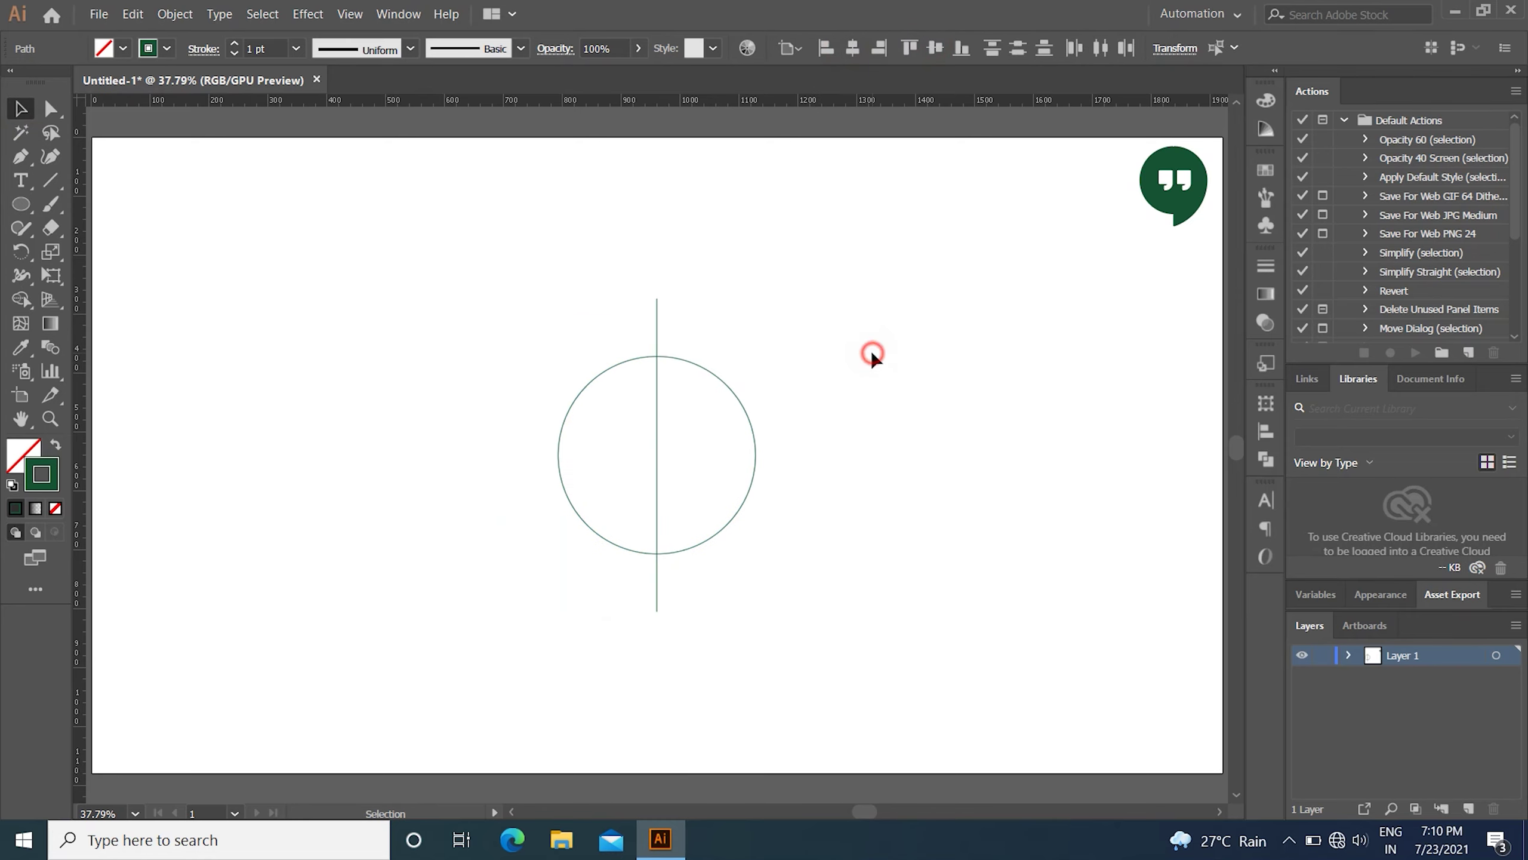
click(751, 429)
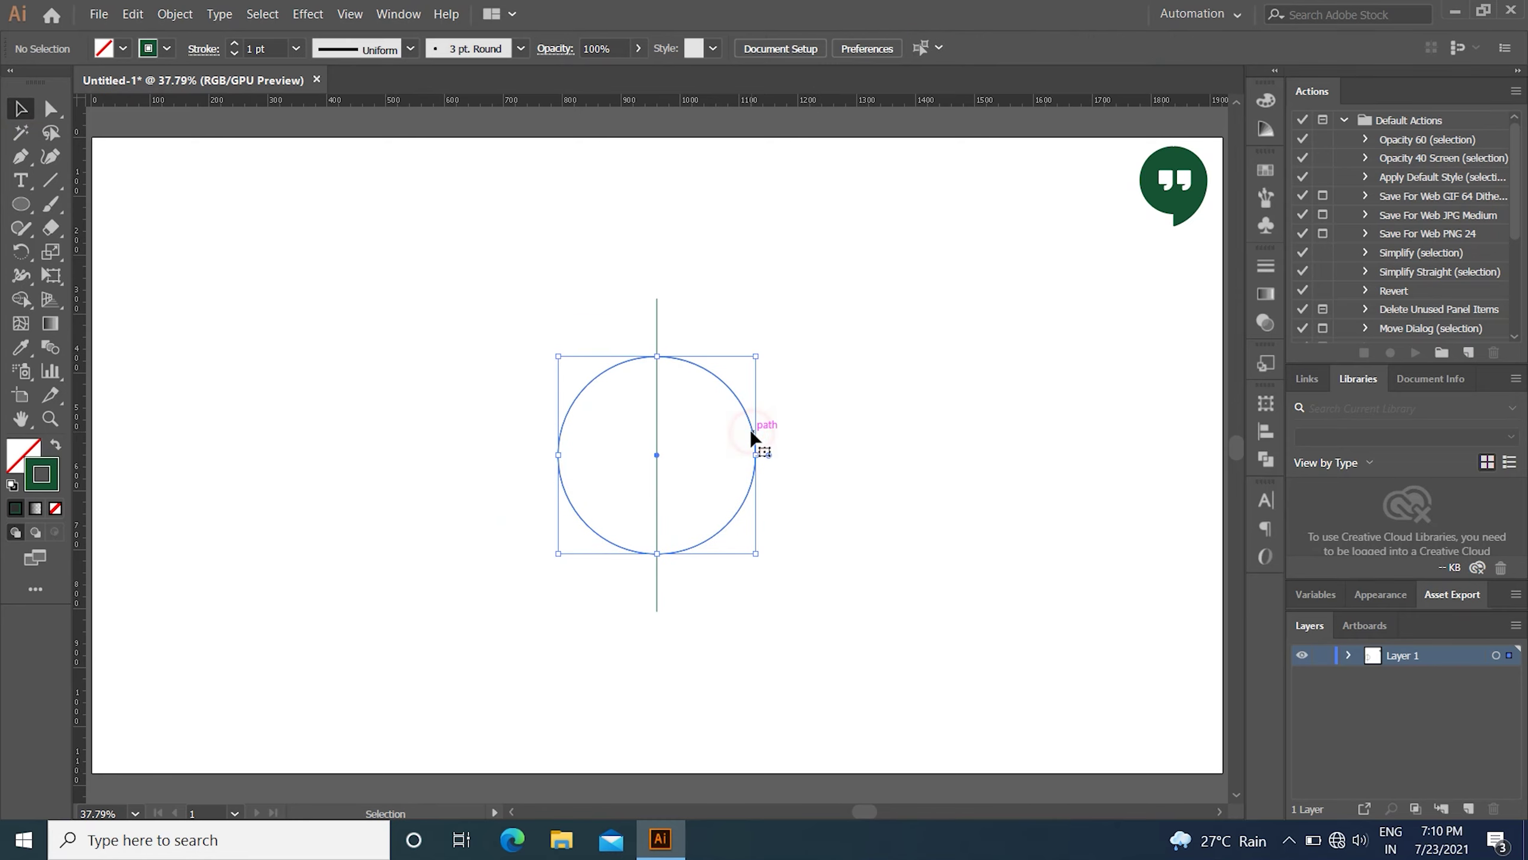
Copy the circle and paste a copy in front of it.
click(133, 13)
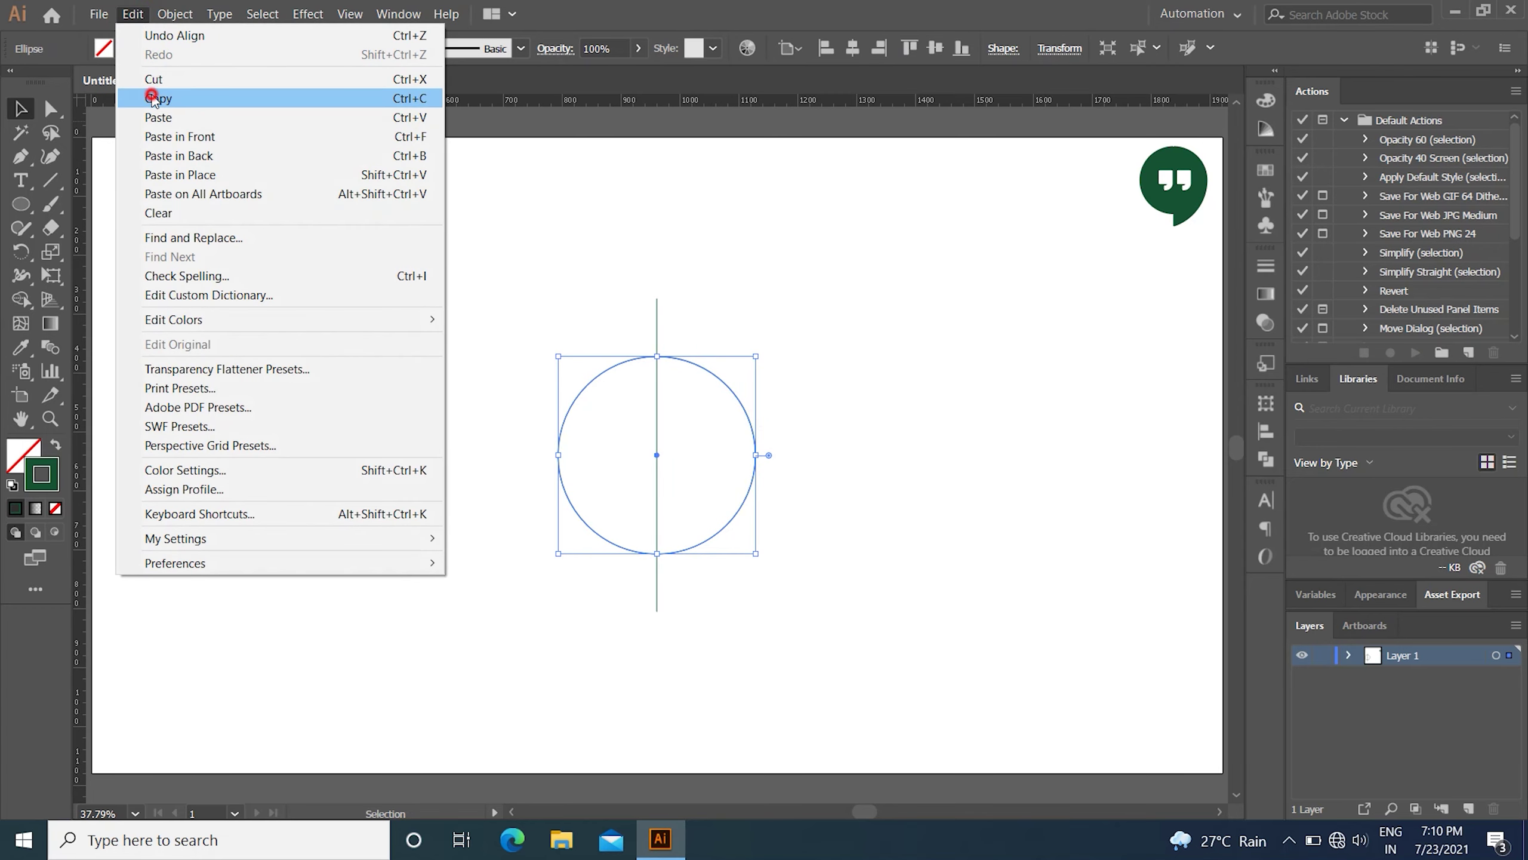
click(156, 98)
click(132, 13)
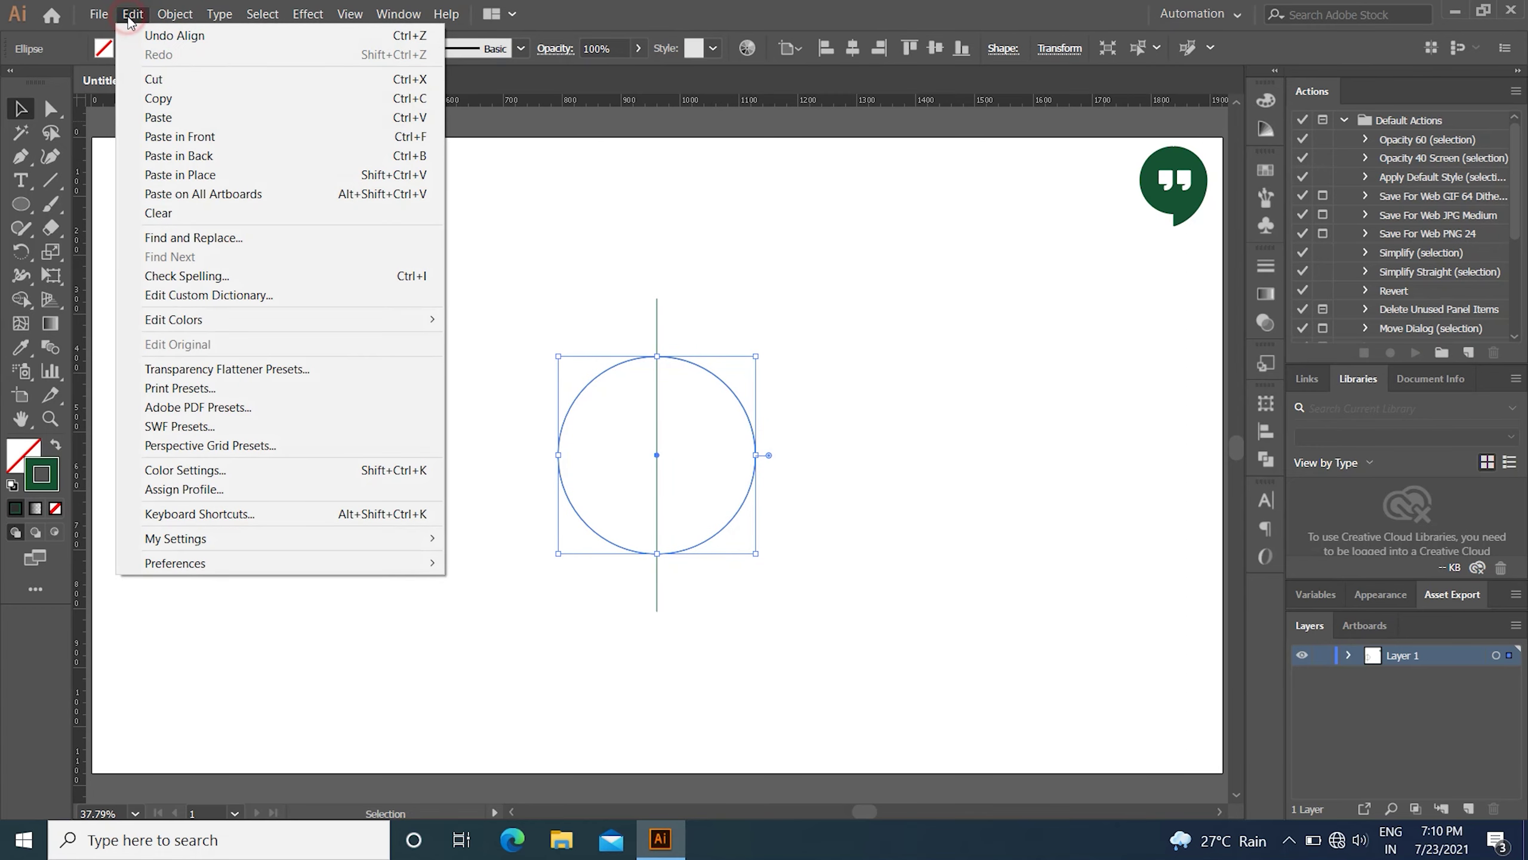
click(172, 136)
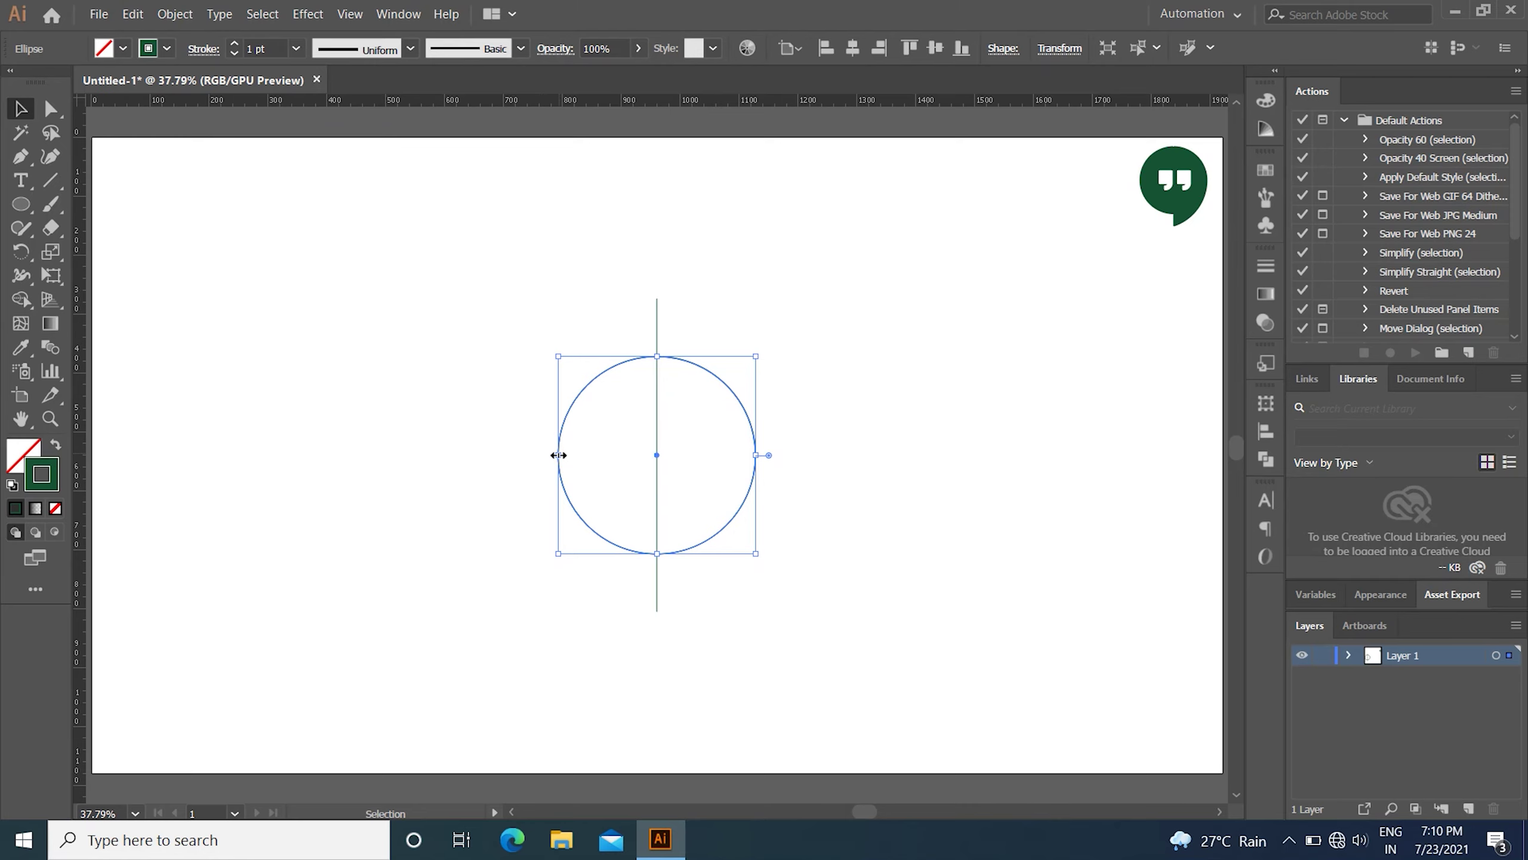
Enlarge the pasted circle from its left side to about 484 px, then select all three paths.
drag(560, 455, 558, 455)
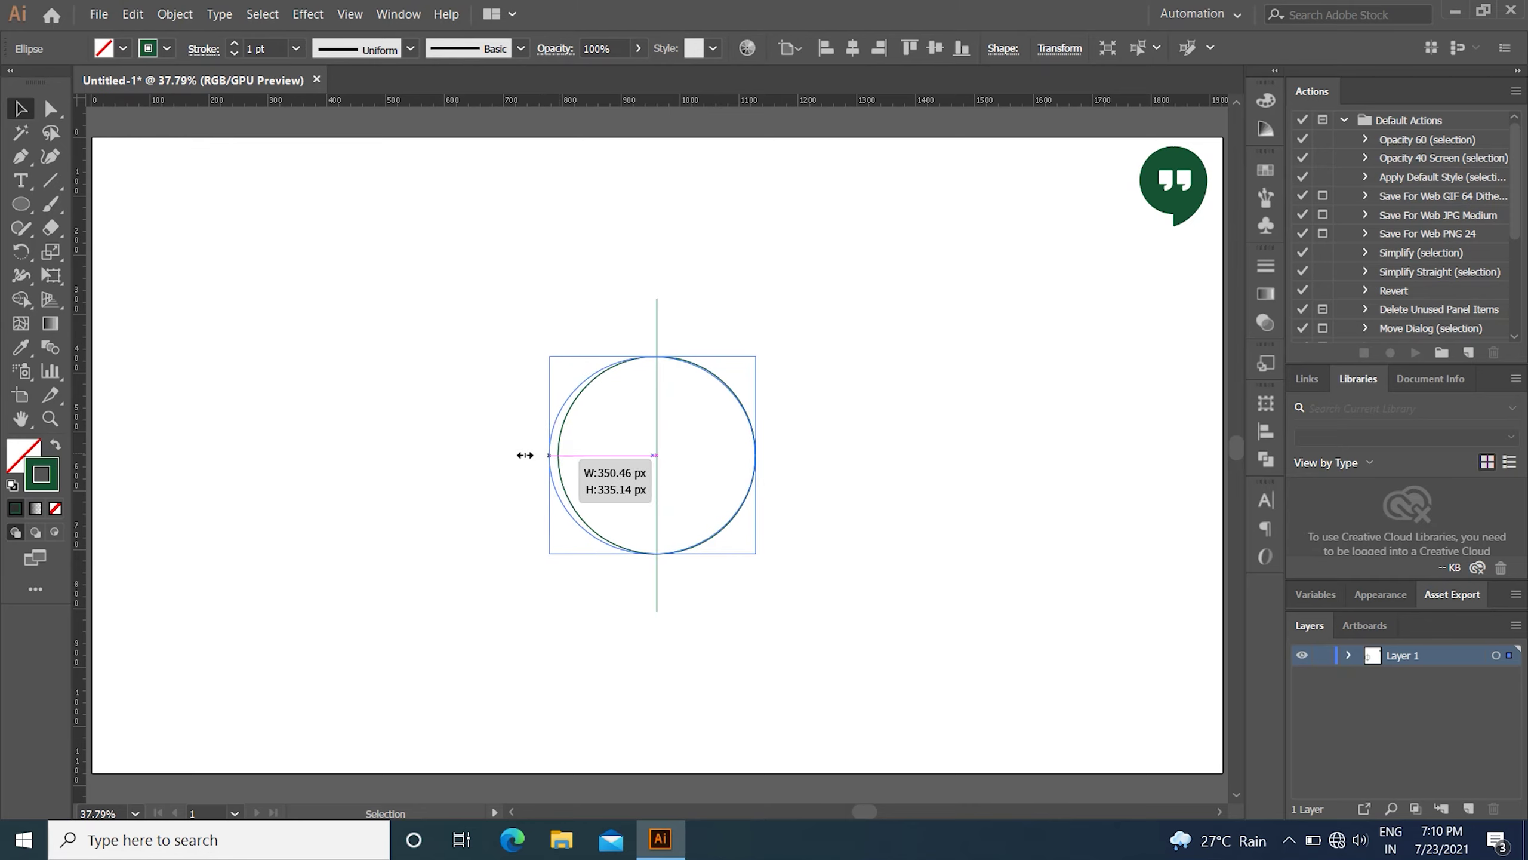
drag(558, 454, 472, 458)
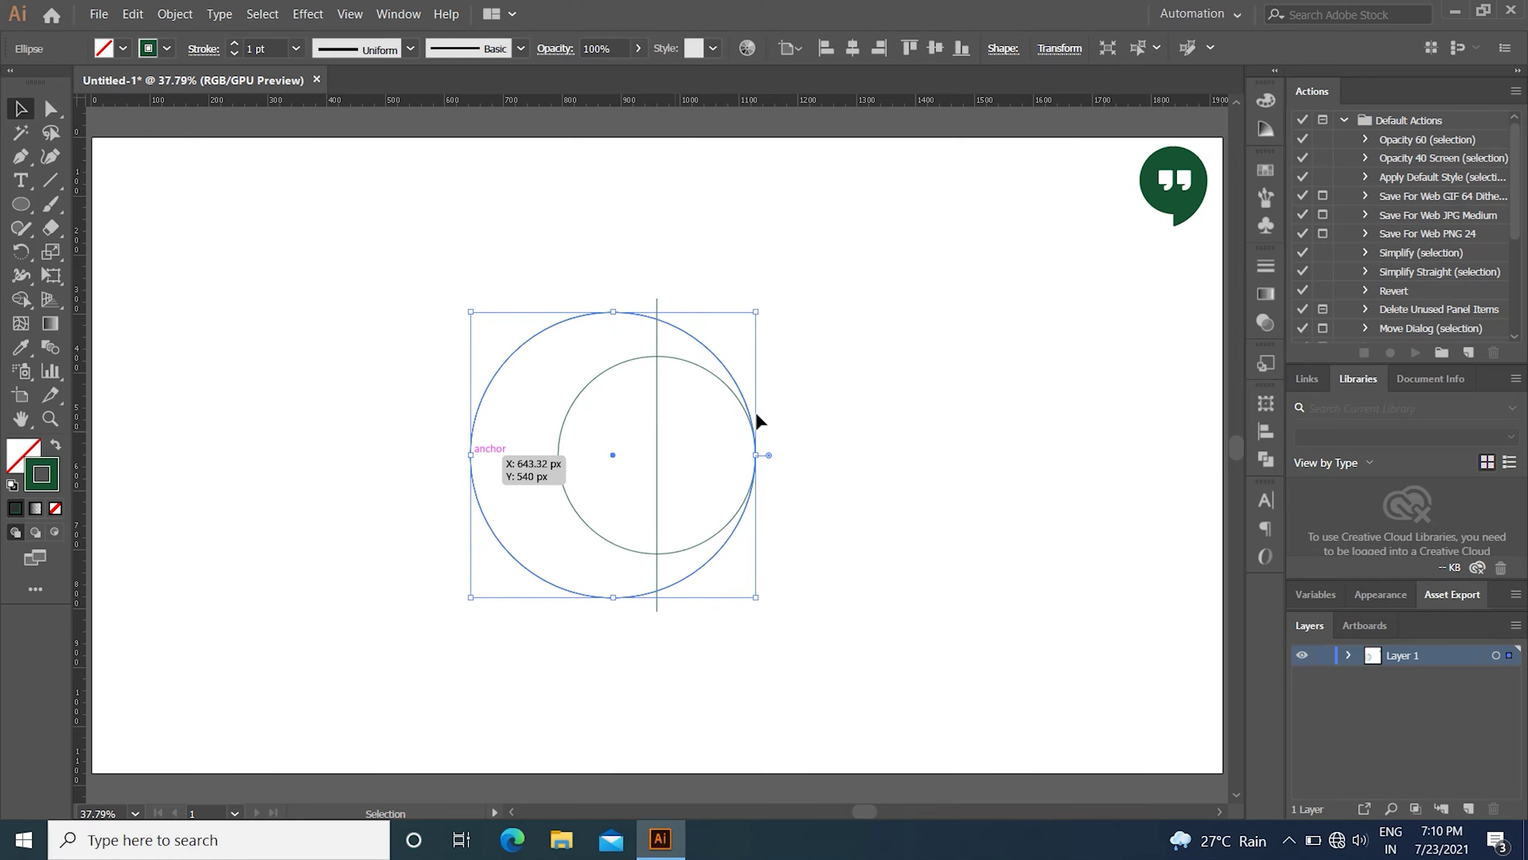
click(814, 390)
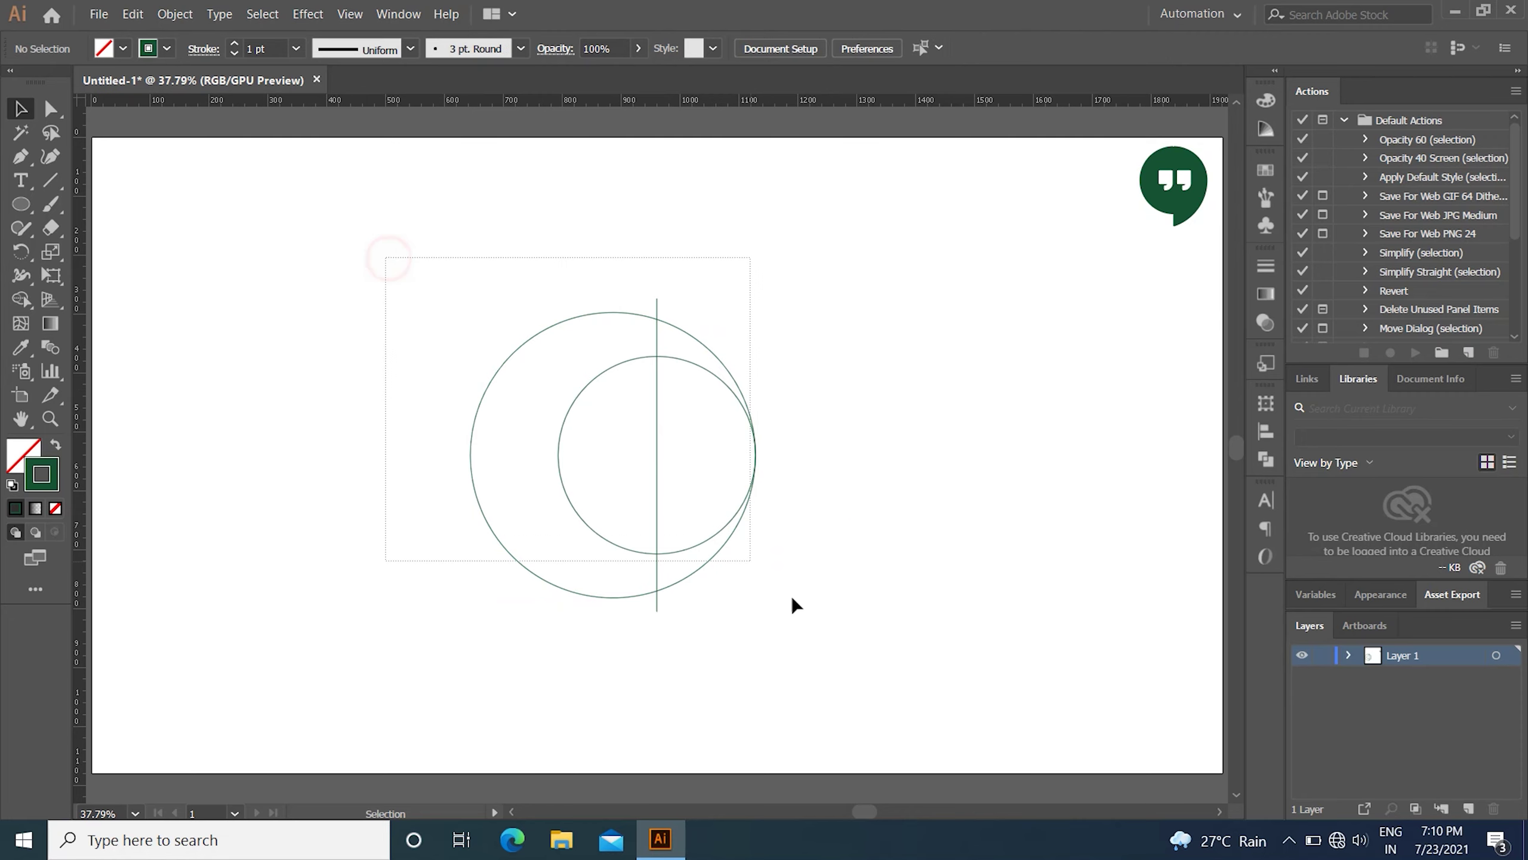
drag(384, 256, 857, 648)
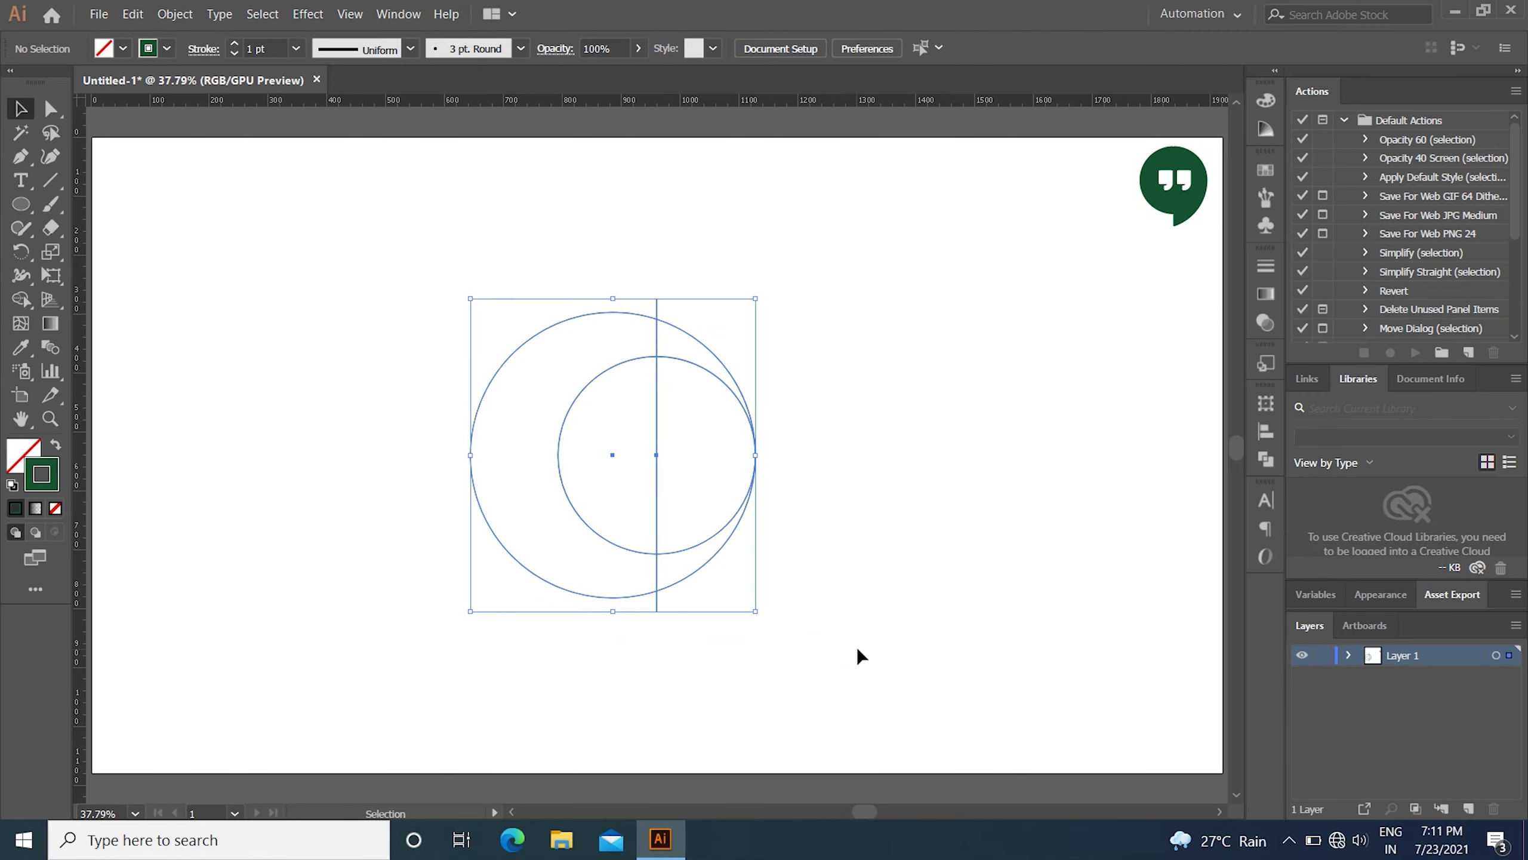
Merge the circle and line regions into one bubble shape and remove the leftover line piece.
click(20, 305)
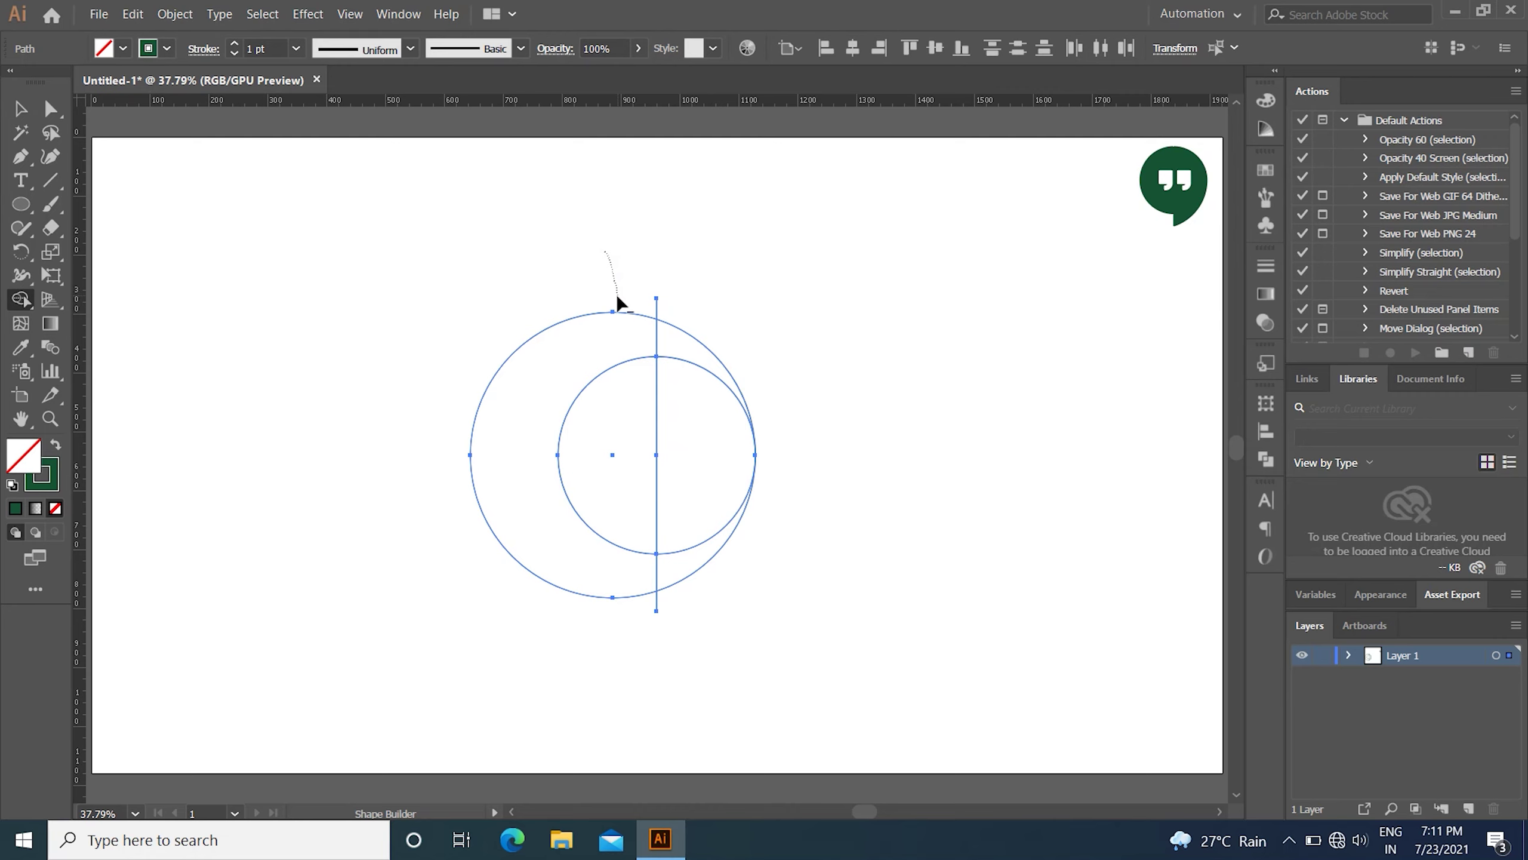
drag(617, 296, 695, 320)
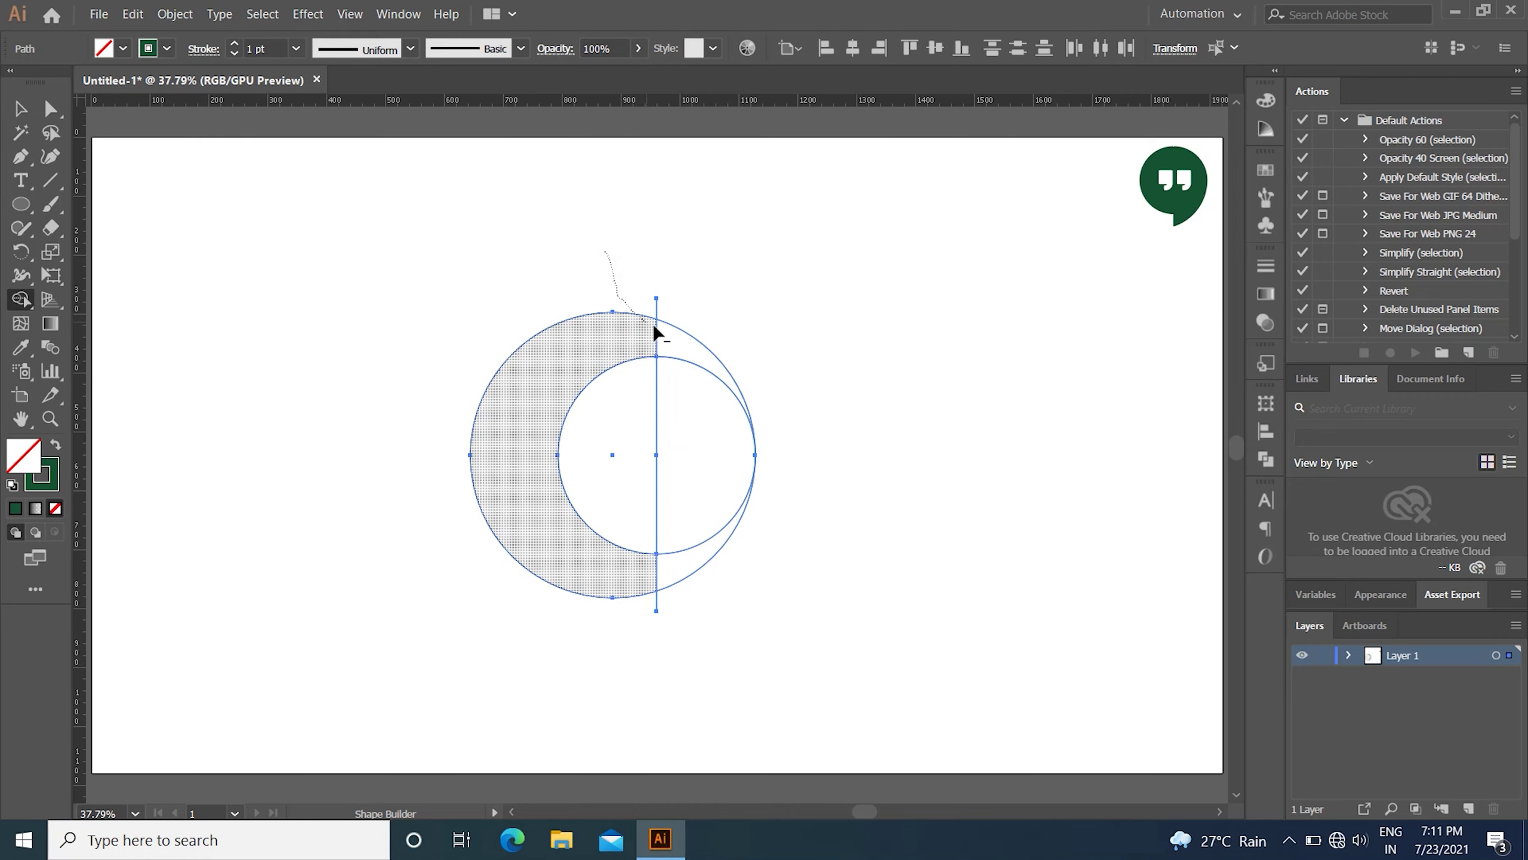
mouse_move(439, 504)
mouse_down()
mouse_move(607, 617)
mouse_move(608, 602)
mouse_up()
drag(618, 459, 671, 590)
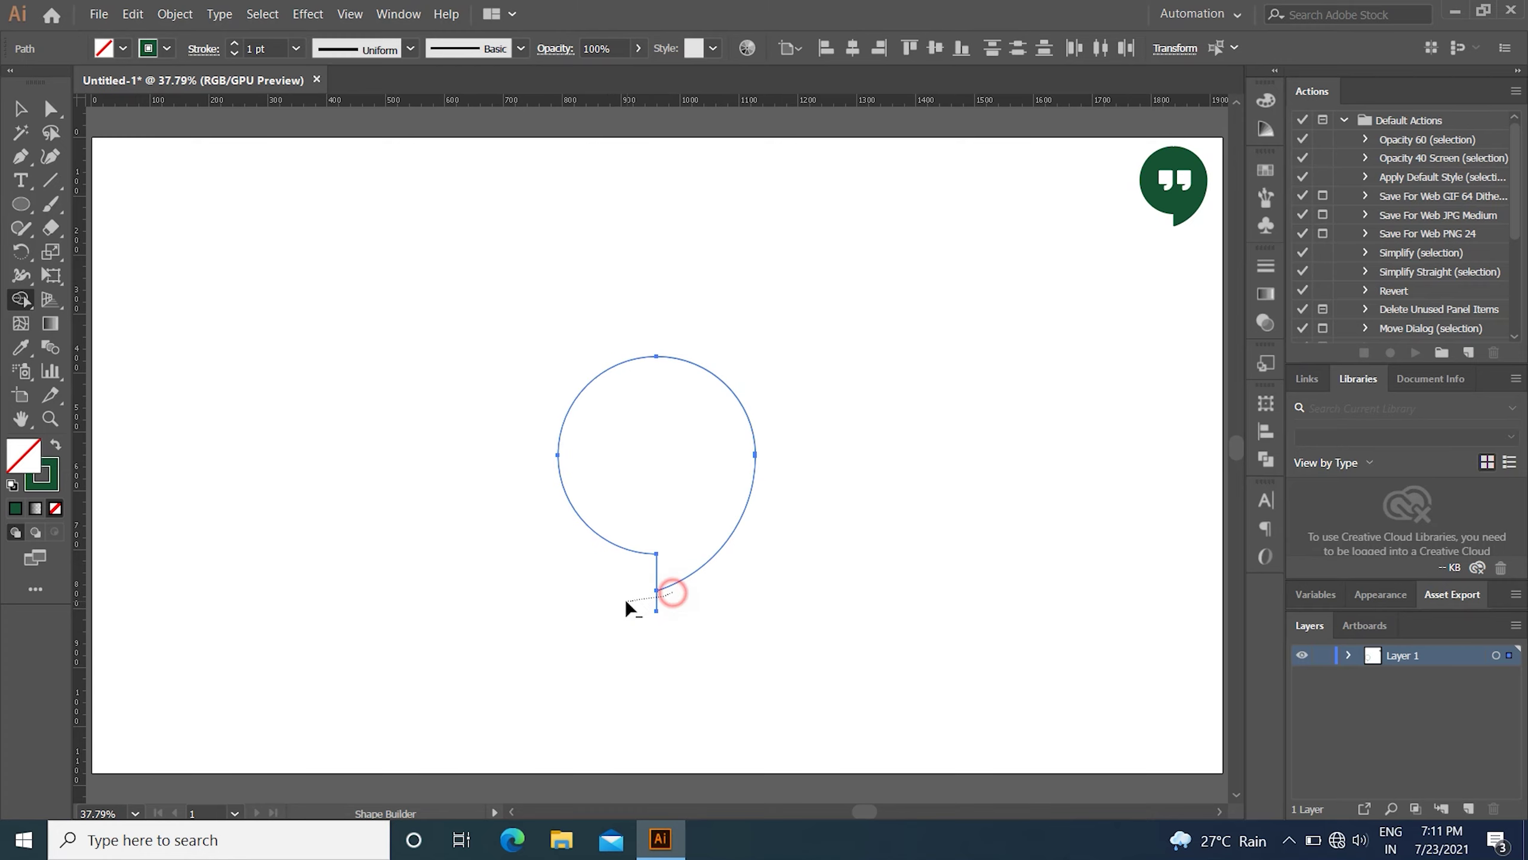
alt+click(656, 601)
Fill the bubble solid dark green and move it to the artboard's top-left.
click(20, 109)
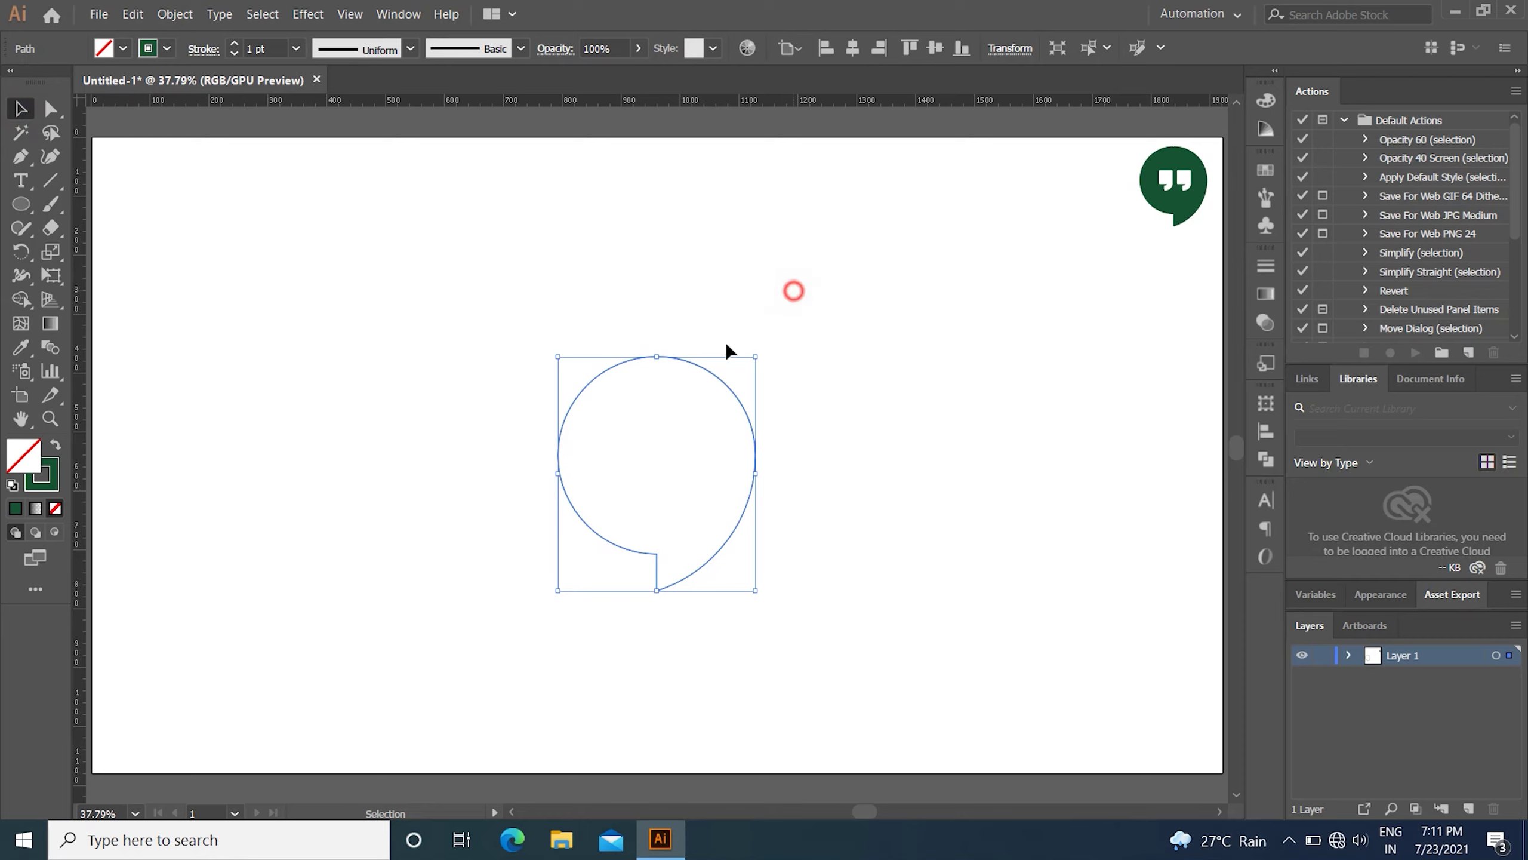
click(722, 378)
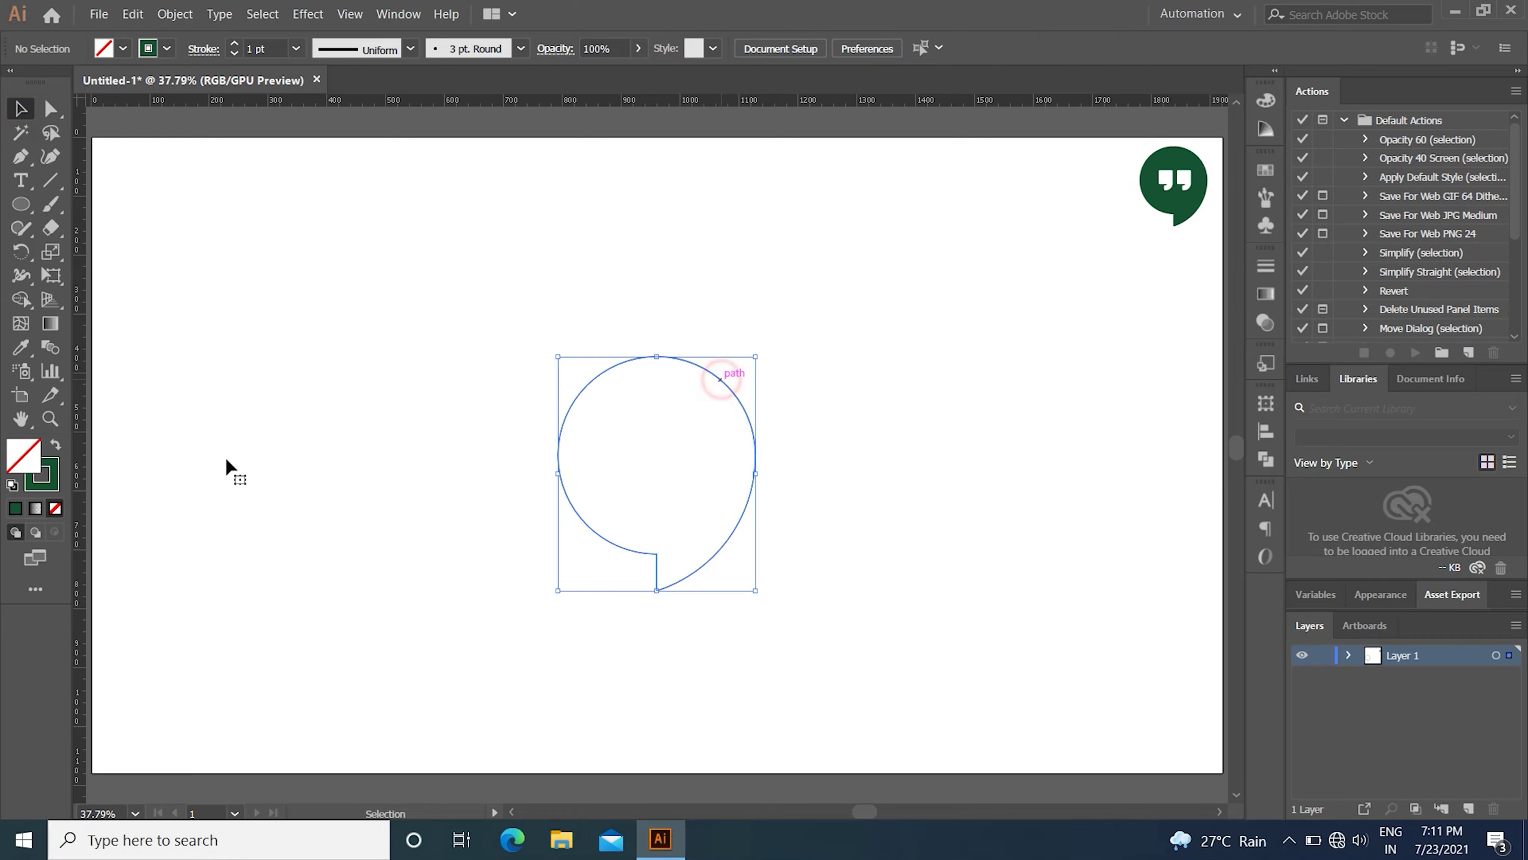
click(53, 444)
click(559, 332)
drag(664, 452, 286, 267)
click(586, 249)
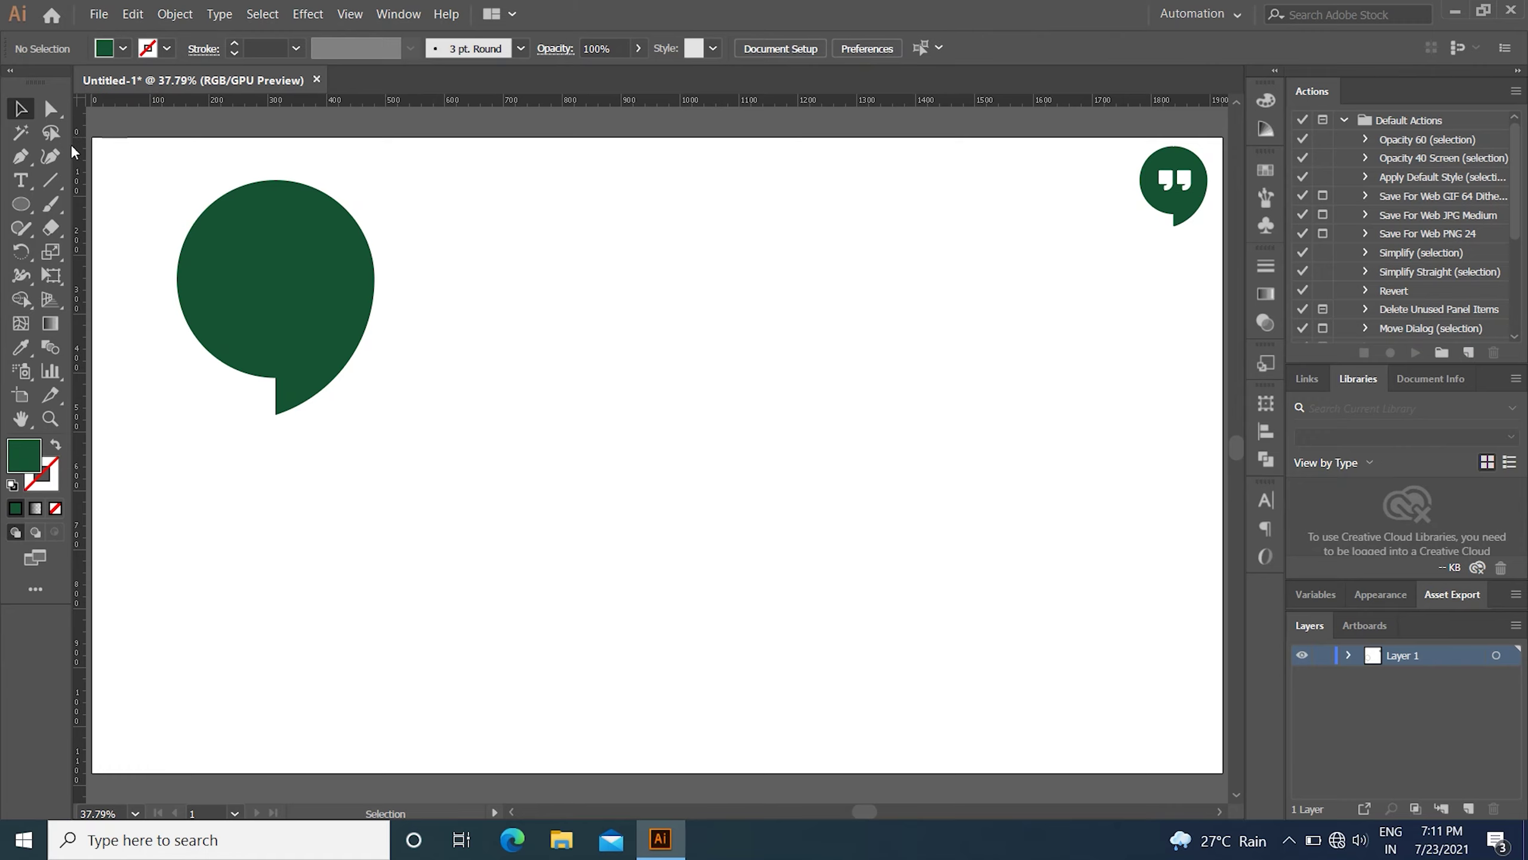
Draw a square near the page centre as an unfilled green outline.
click(21, 206)
click(19, 108)
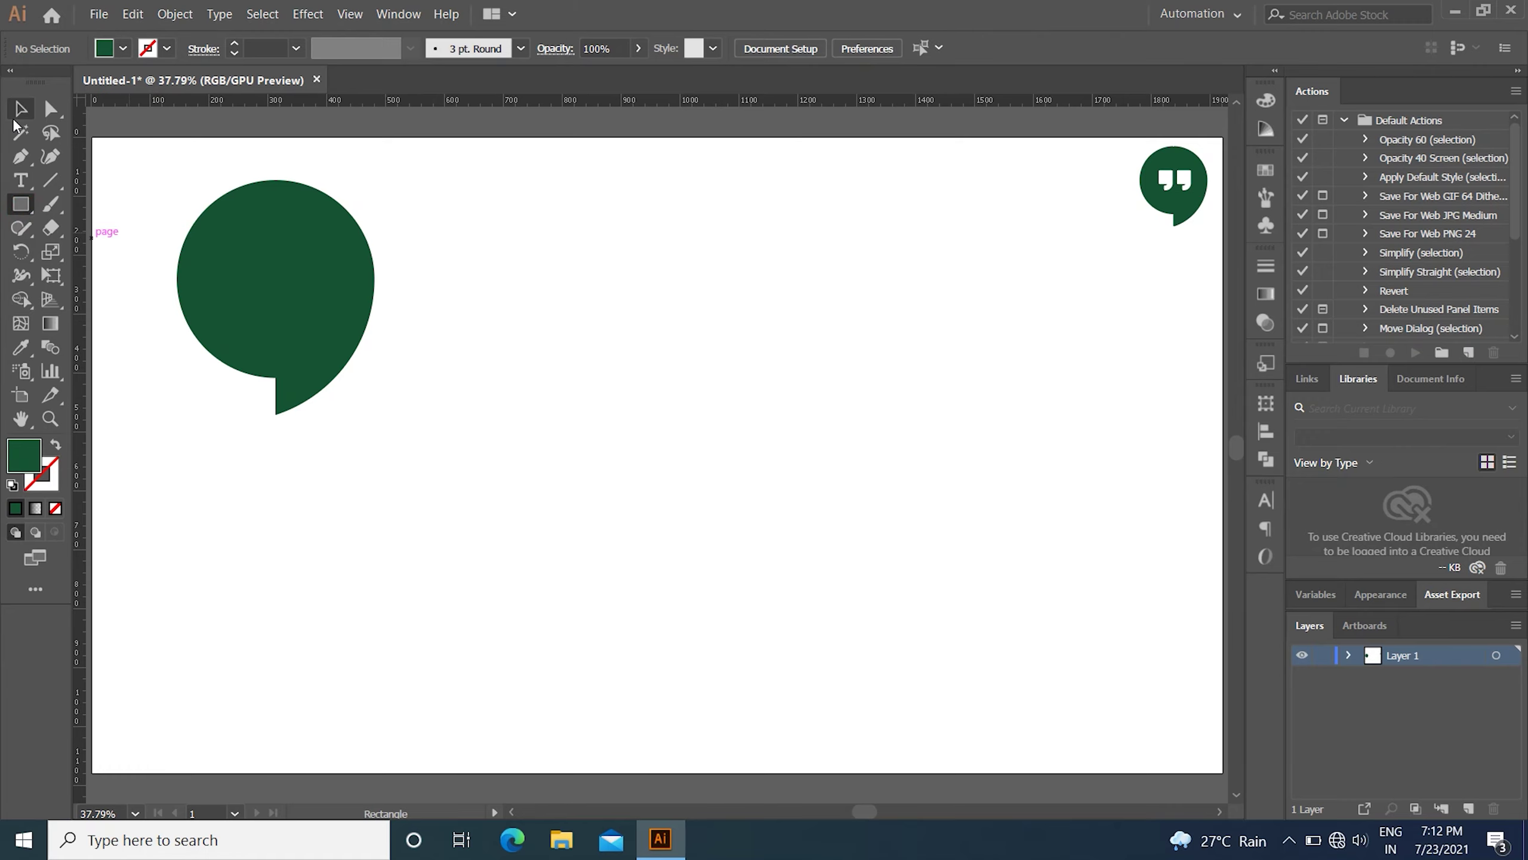
click(311, 328)
click(625, 304)
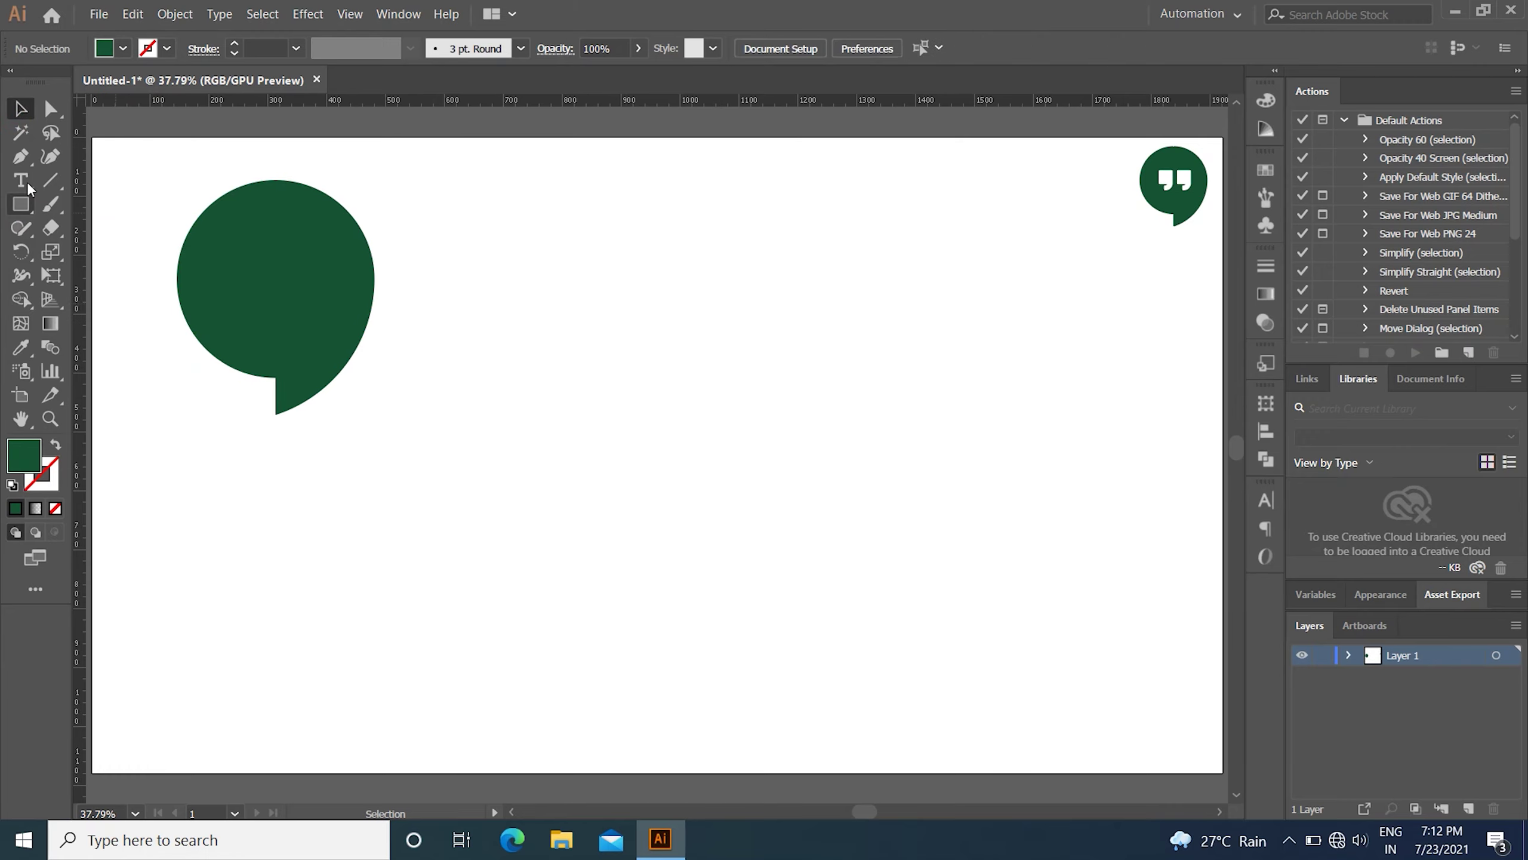
click(21, 204)
drag(580, 370, 733, 523)
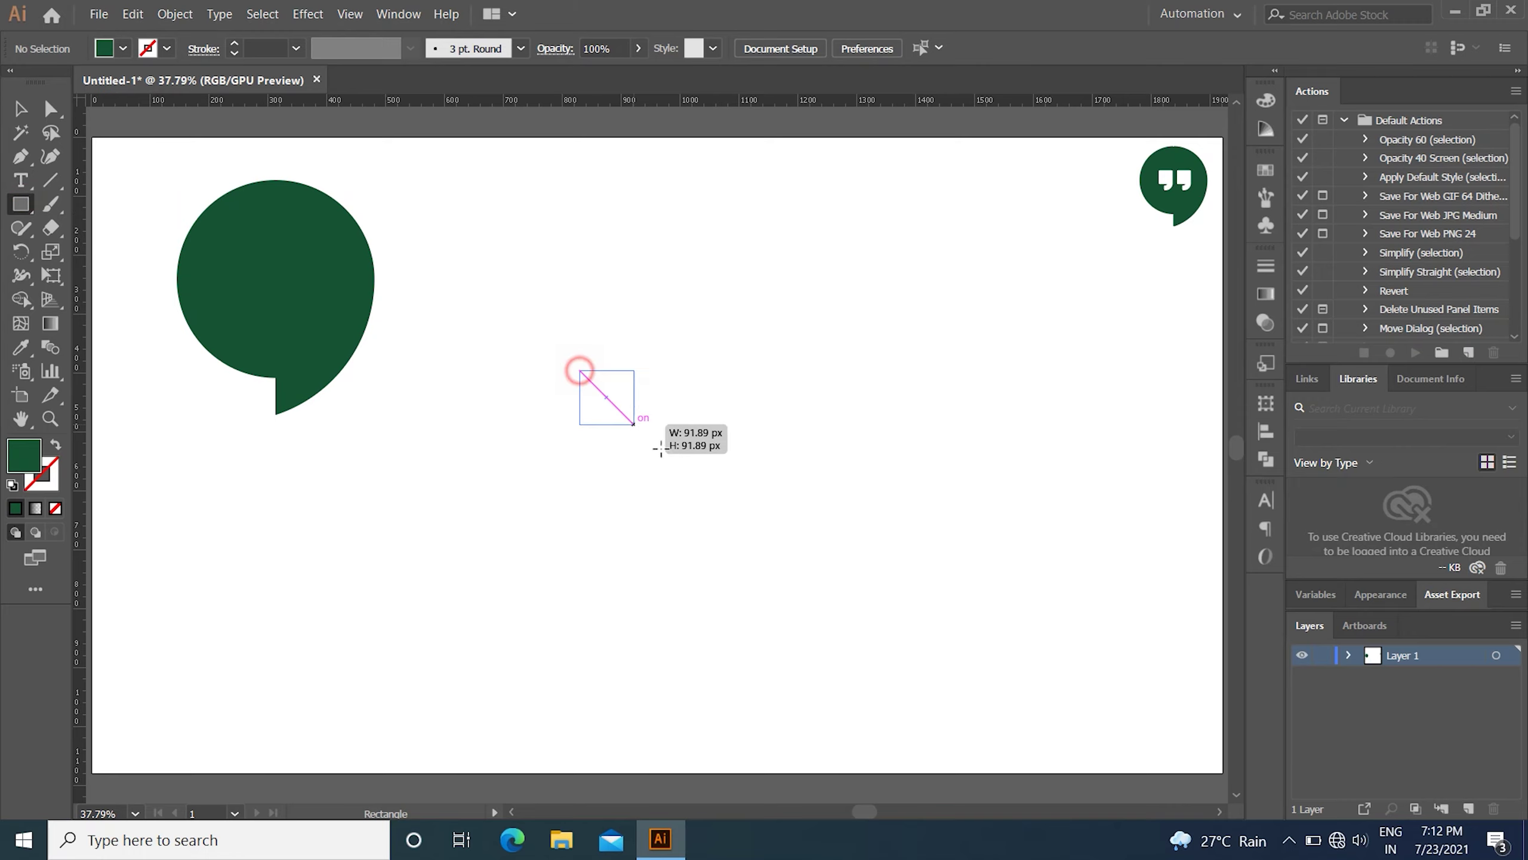
click(20, 109)
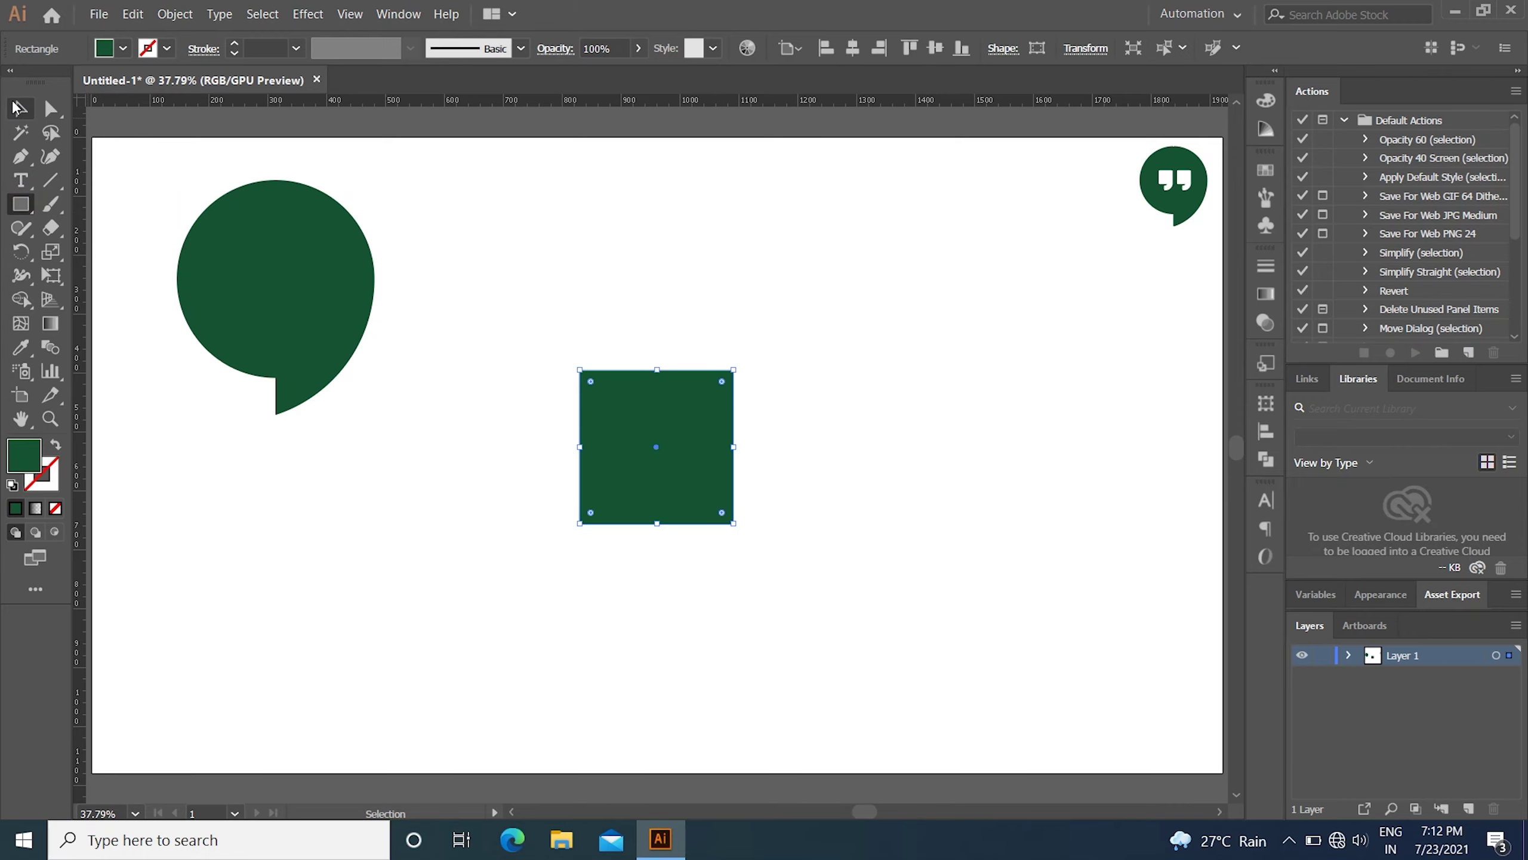
click(54, 446)
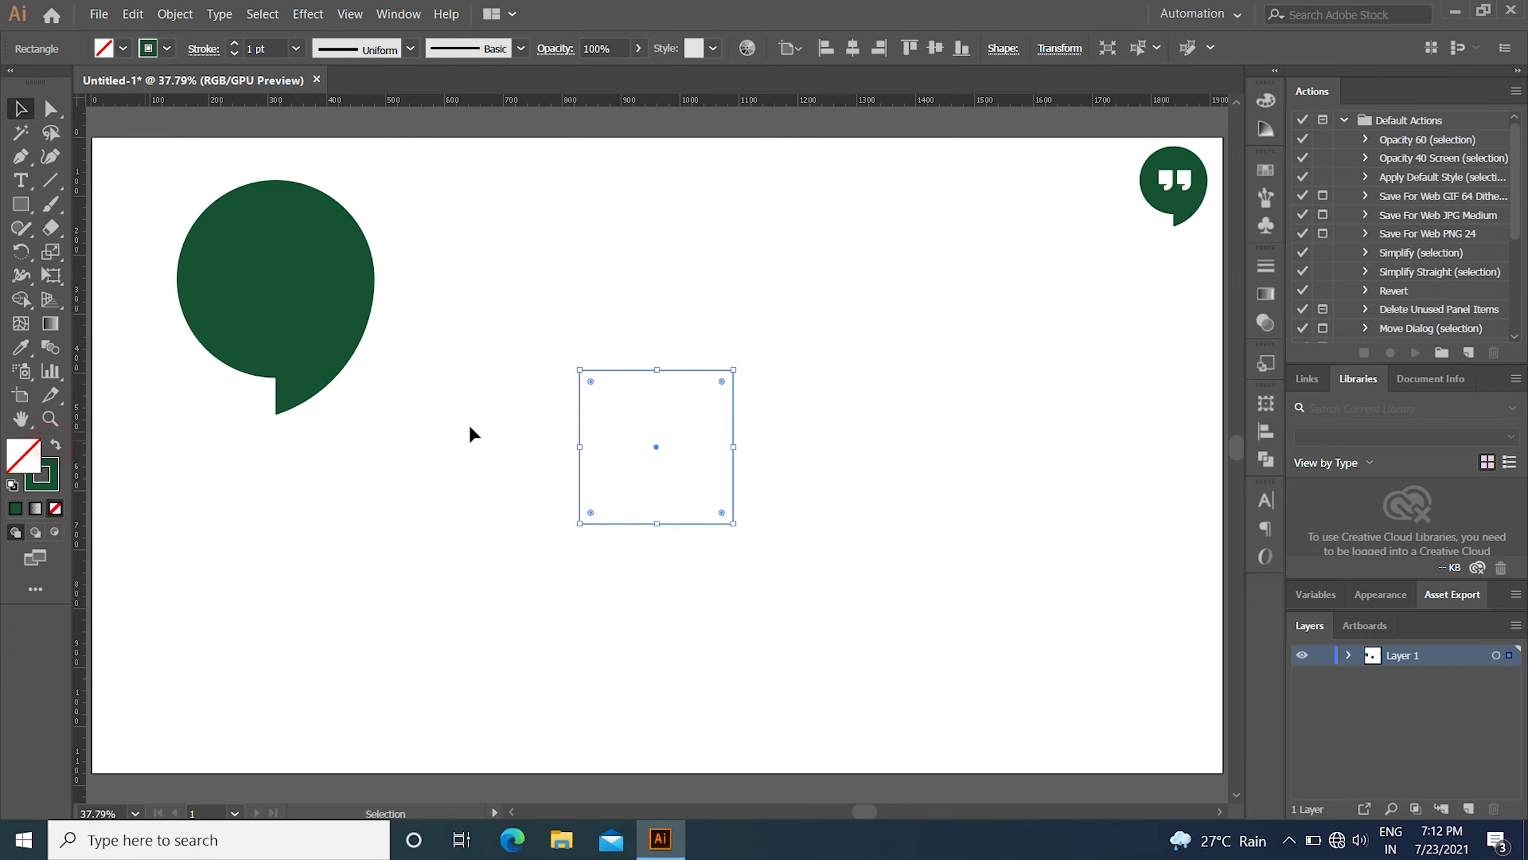
click(730, 318)
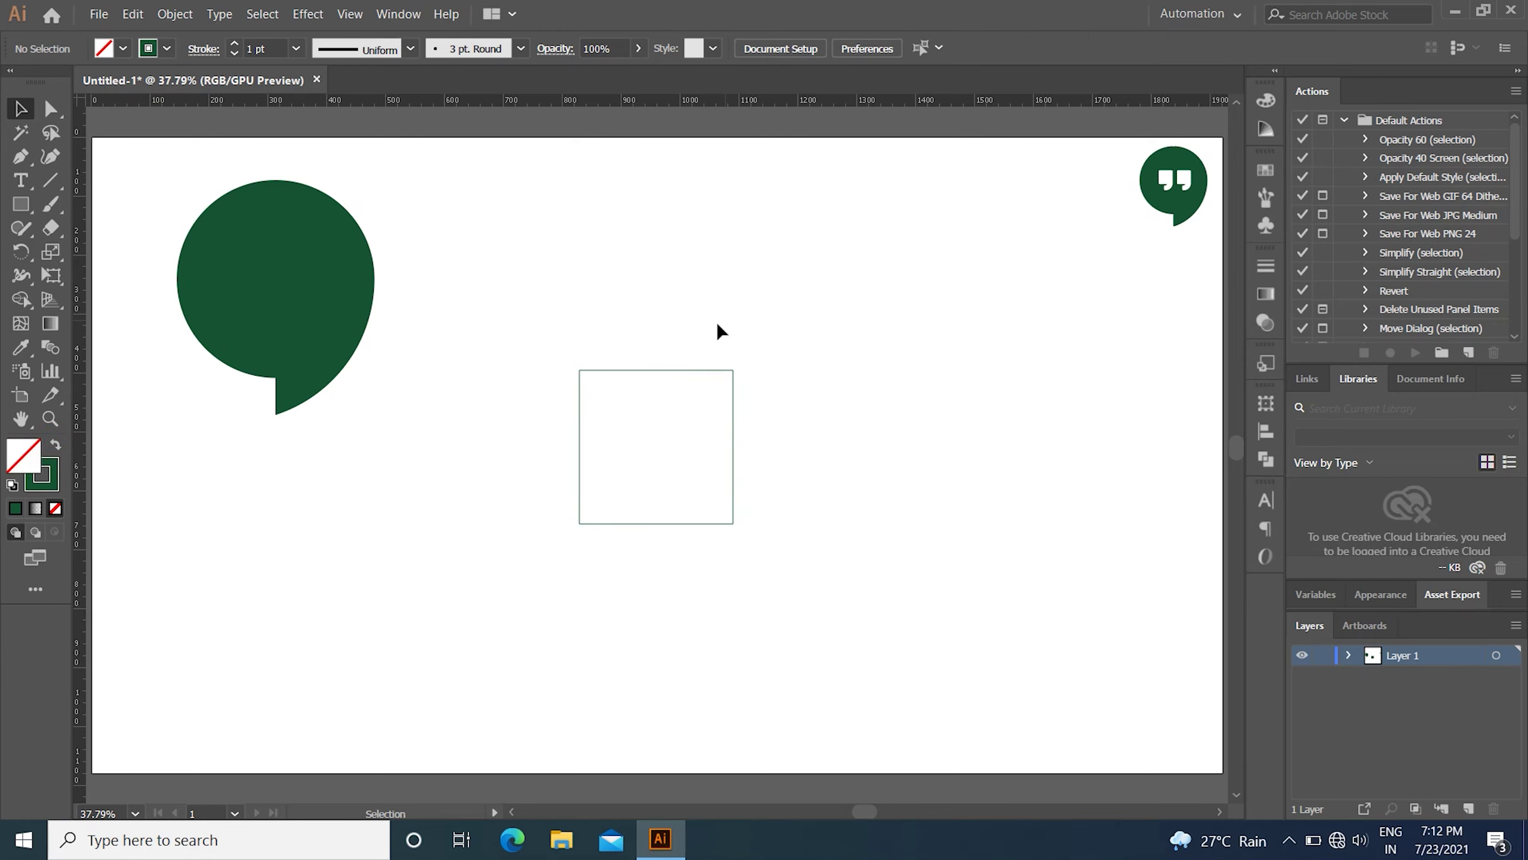
Add horizontal and vertical guides and centre them with the square on the artboard.
click(19, 204)
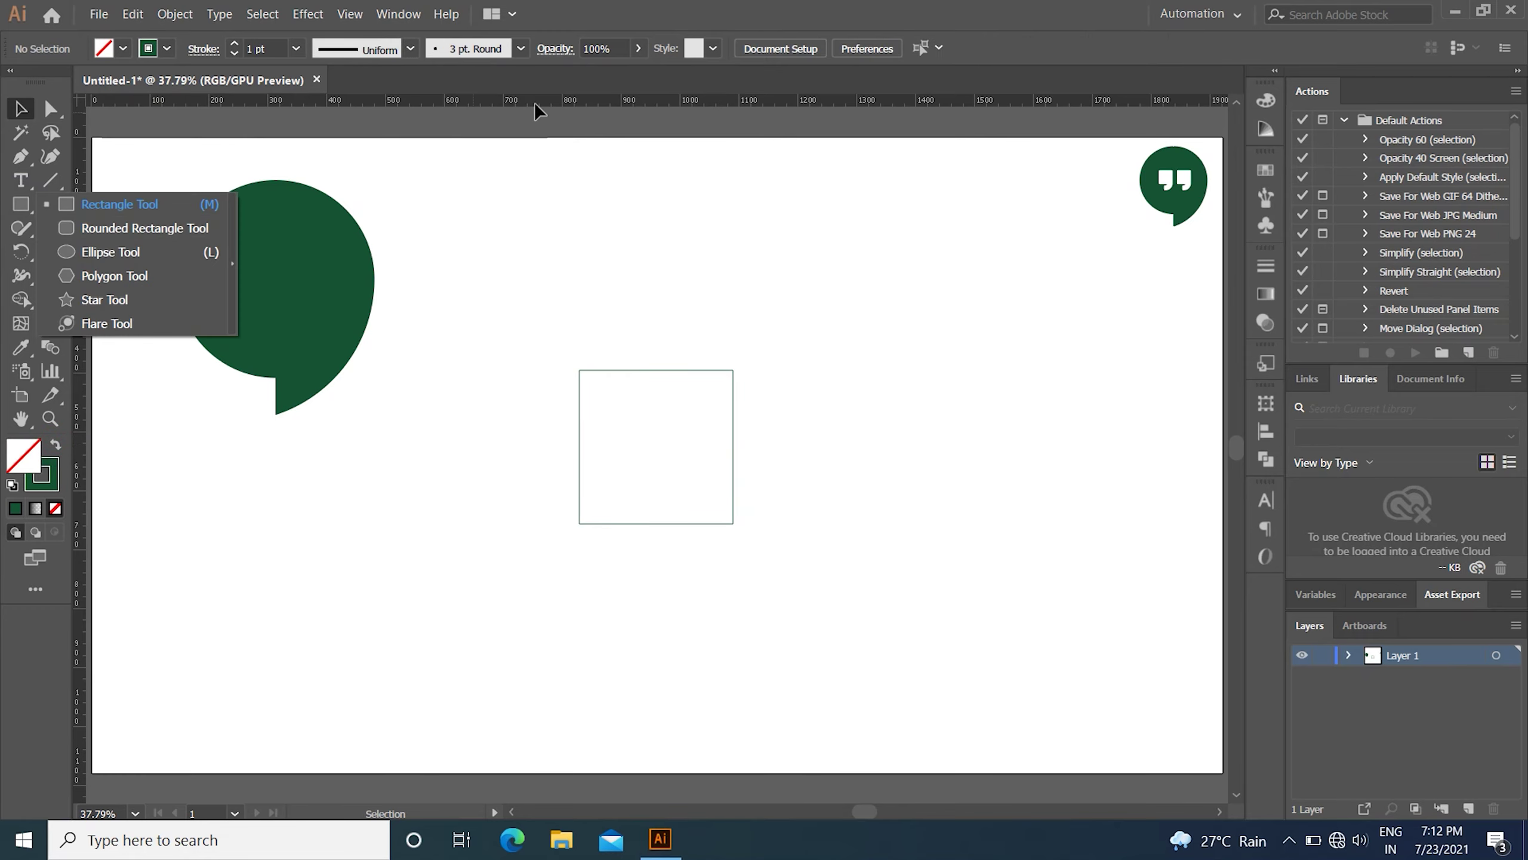
drag(637, 101, 658, 431)
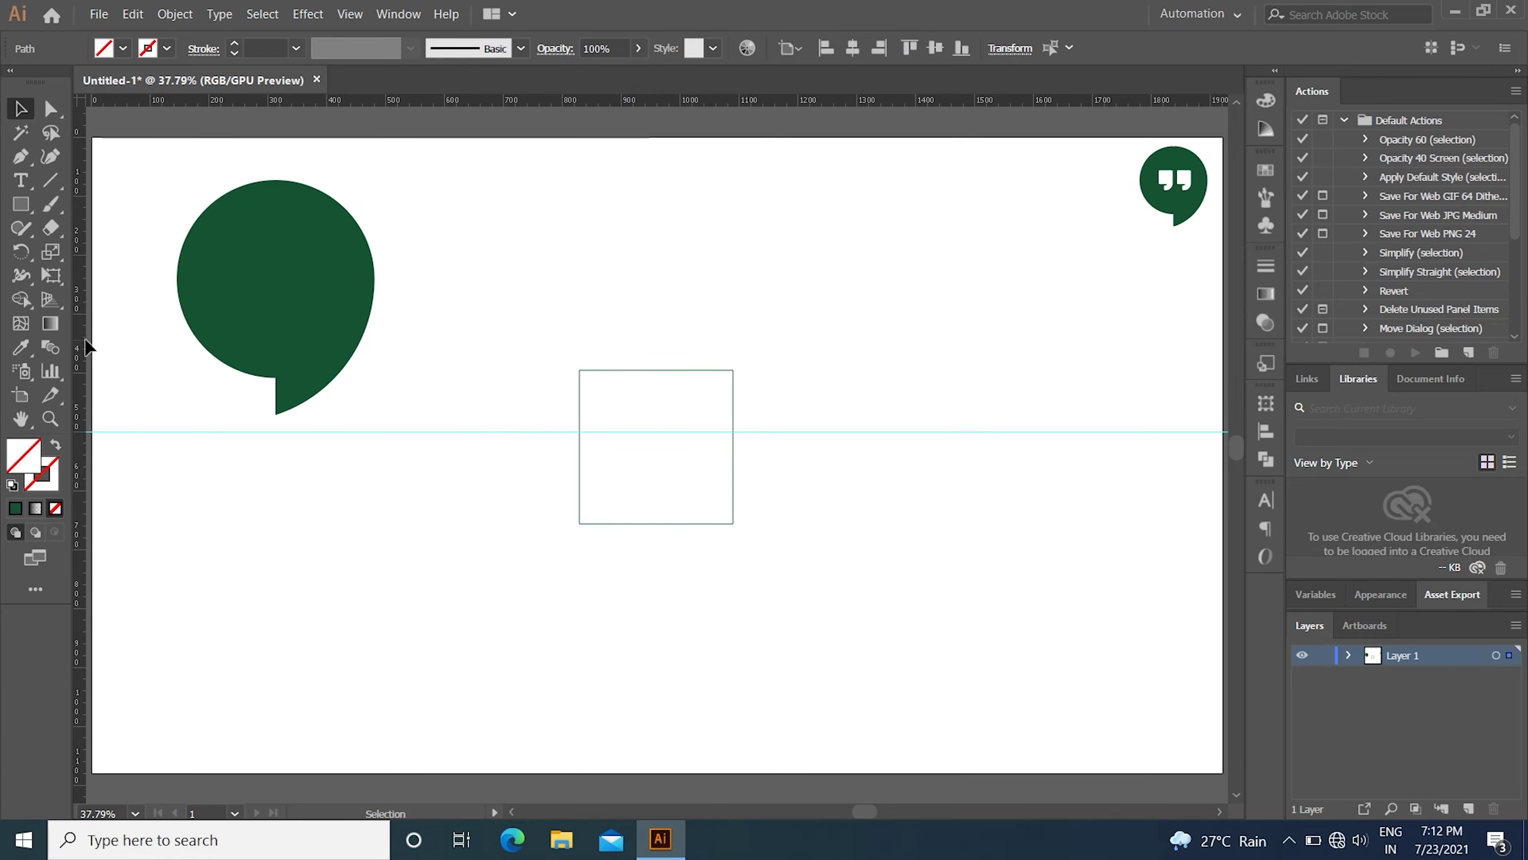
mouse_move(80, 343)
mouse_down()
mouse_move(716, 439)
mouse_move(686, 444)
mouse_up()
drag(535, 335, 794, 512)
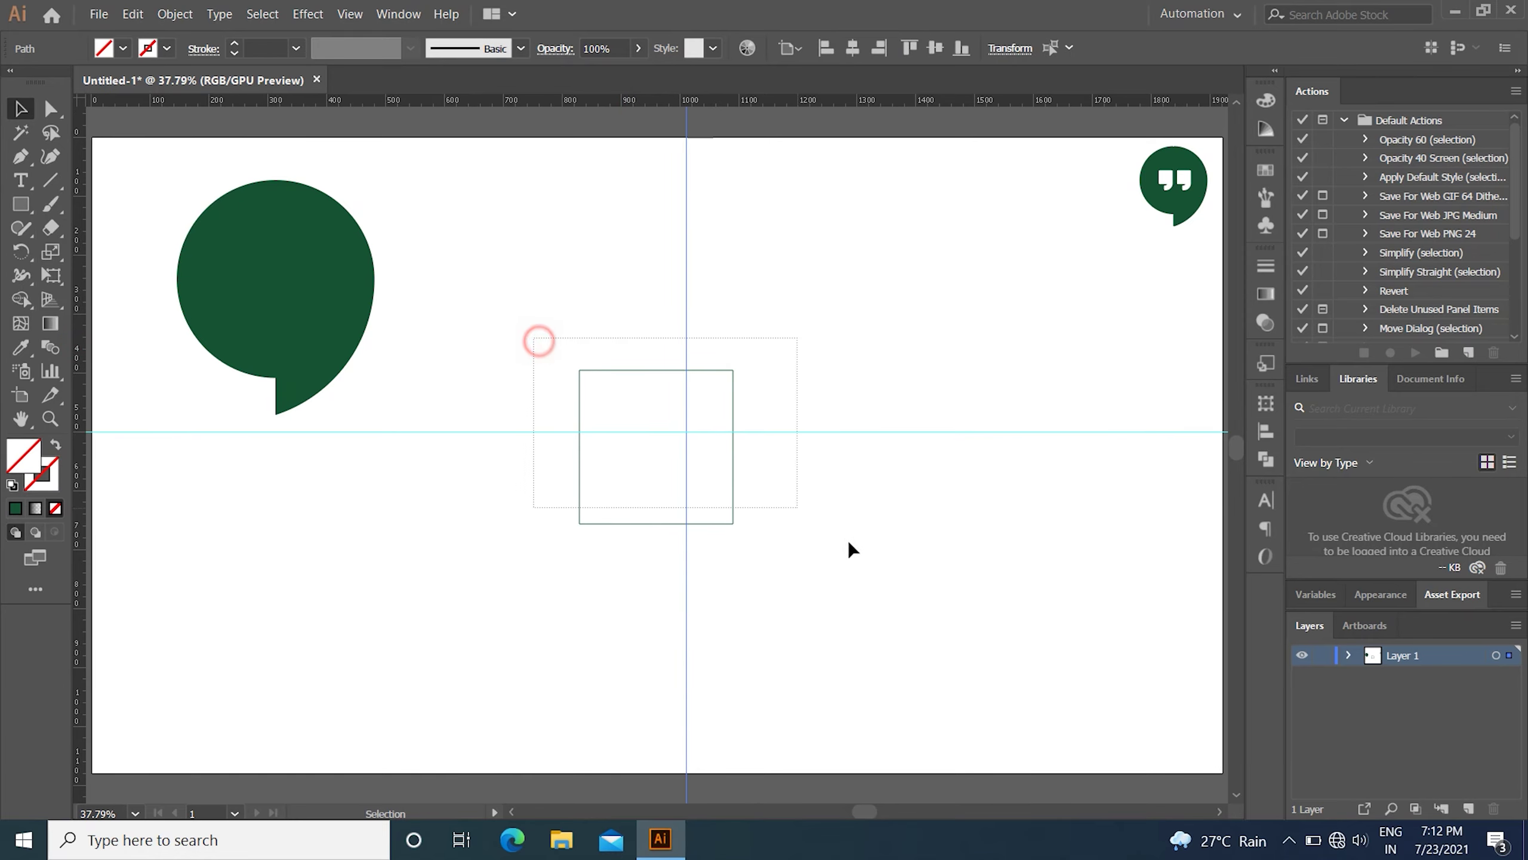
click(853, 49)
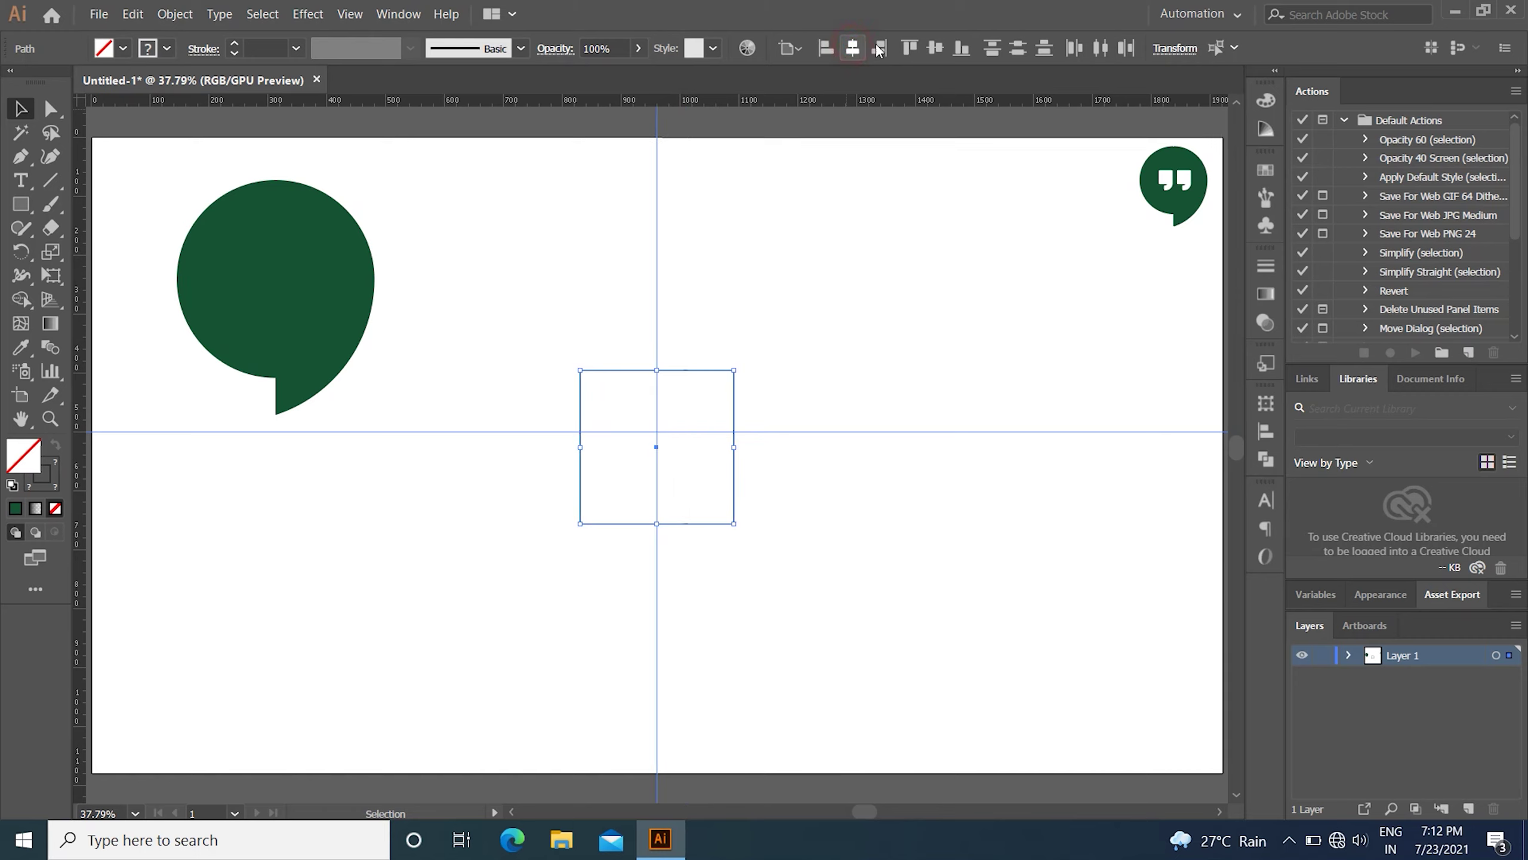
click(934, 48)
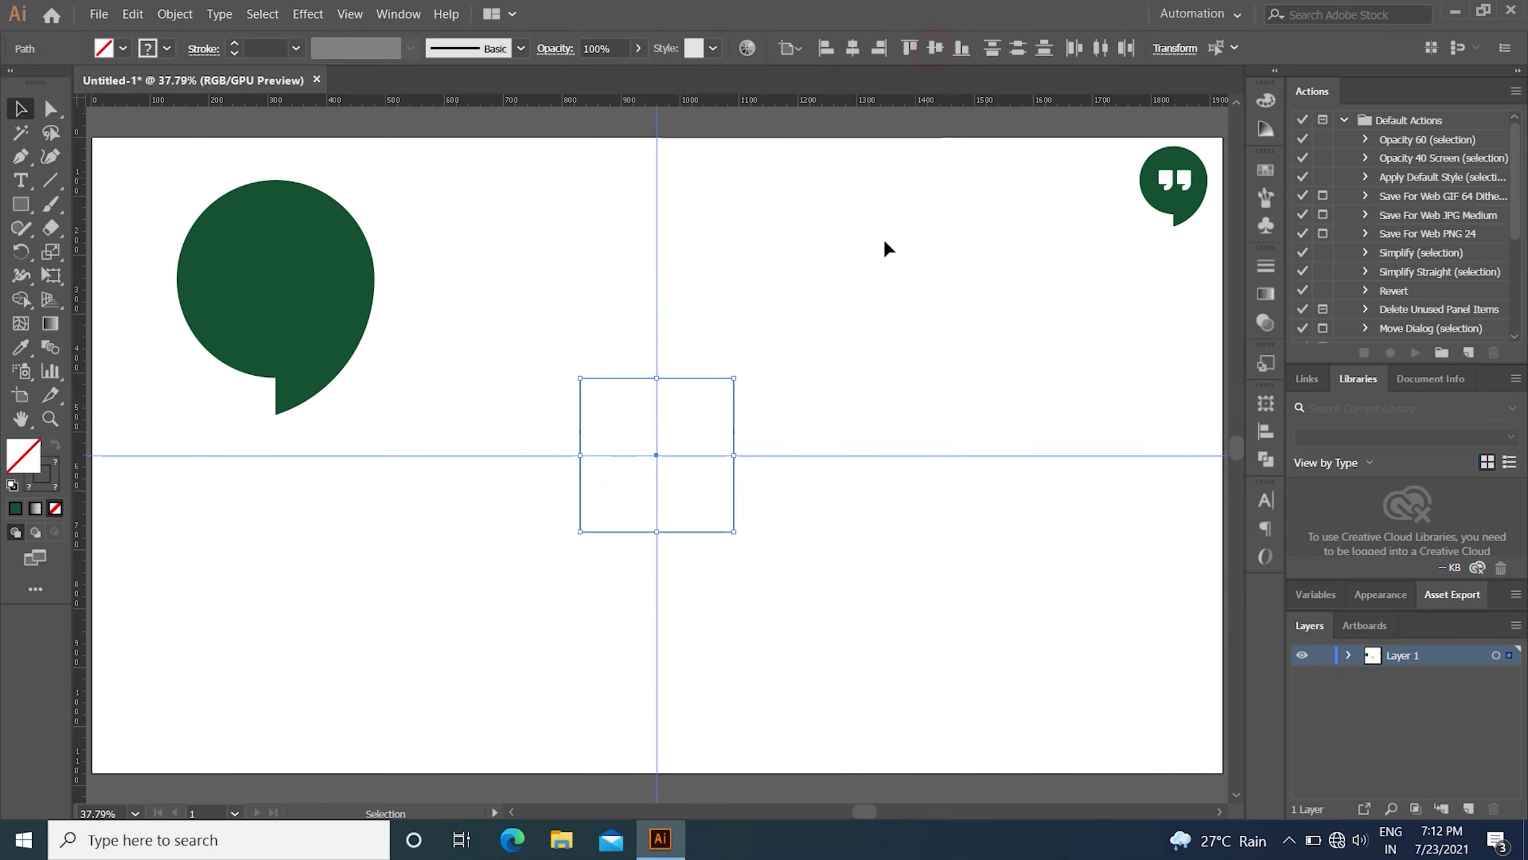
click(864, 284)
Draw a circle from the guide intersection and move it down onto the horizontal guide.
click(17, 206)
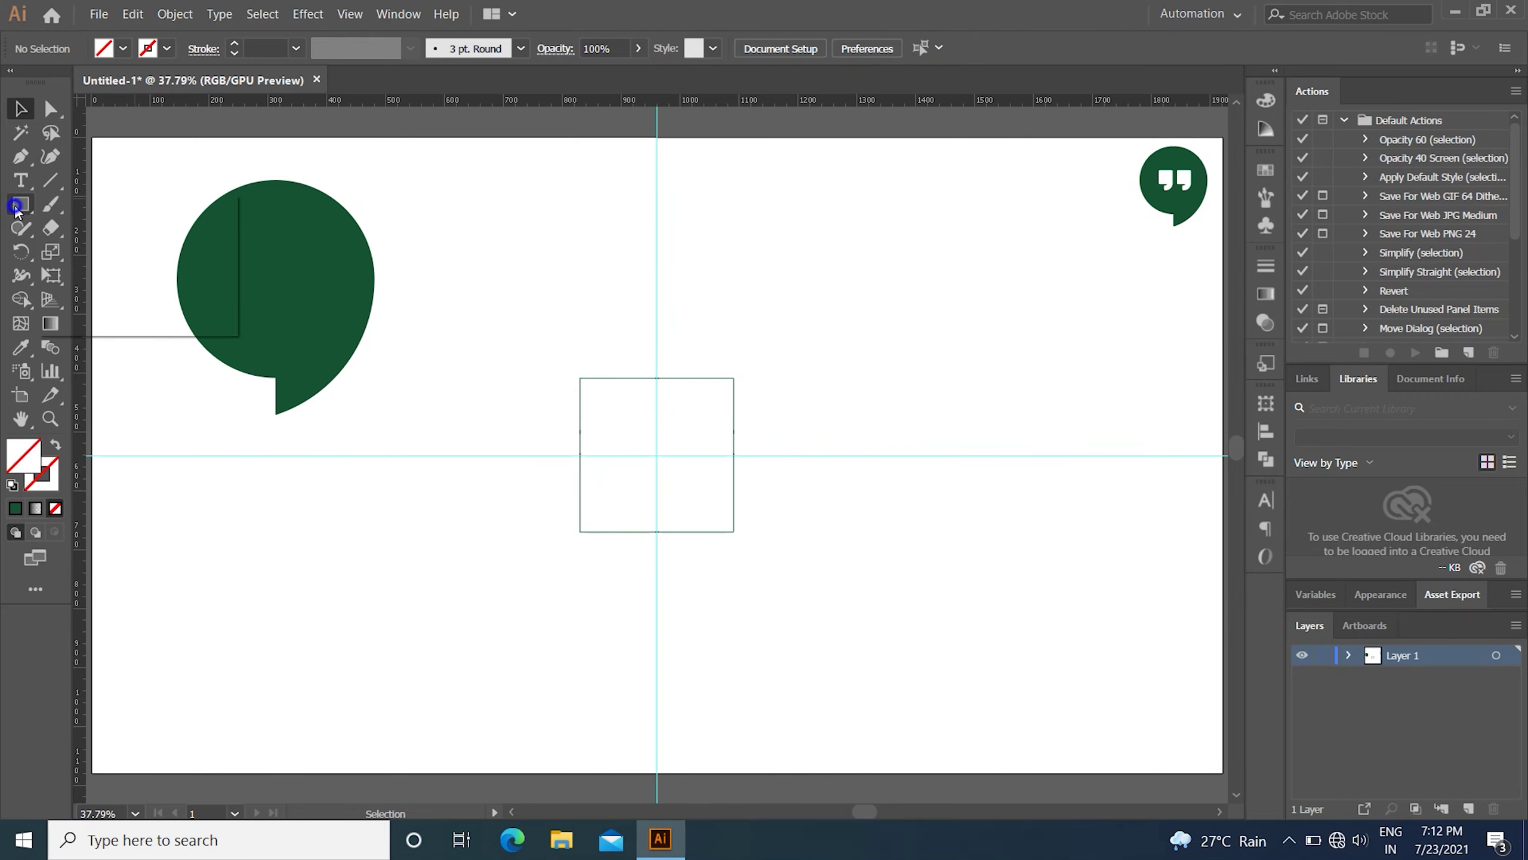
click(121, 227)
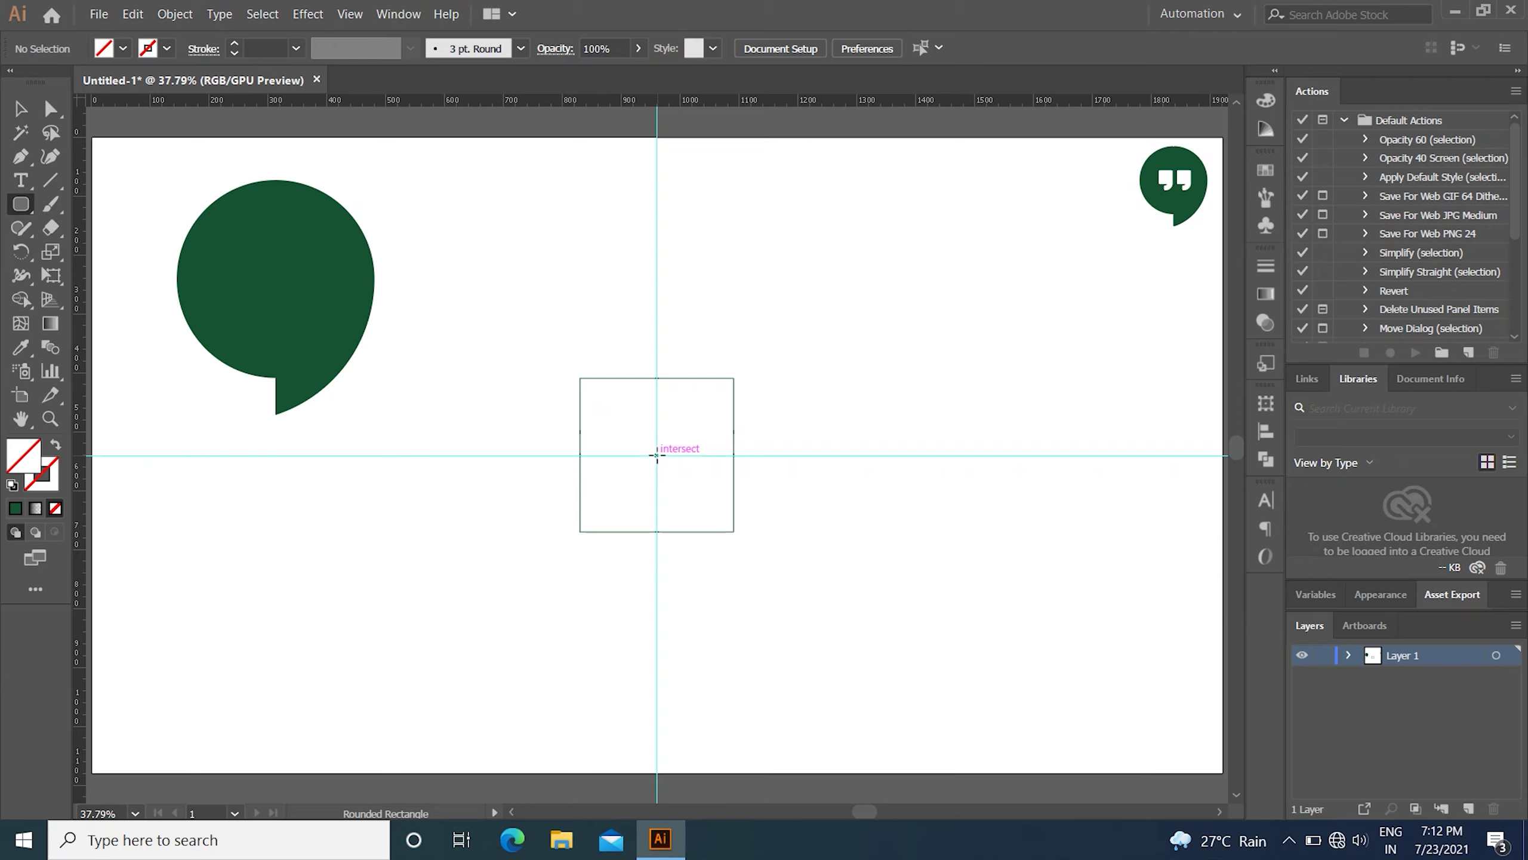
drag(657, 456, 693, 515)
key(Delete)
click(22, 205)
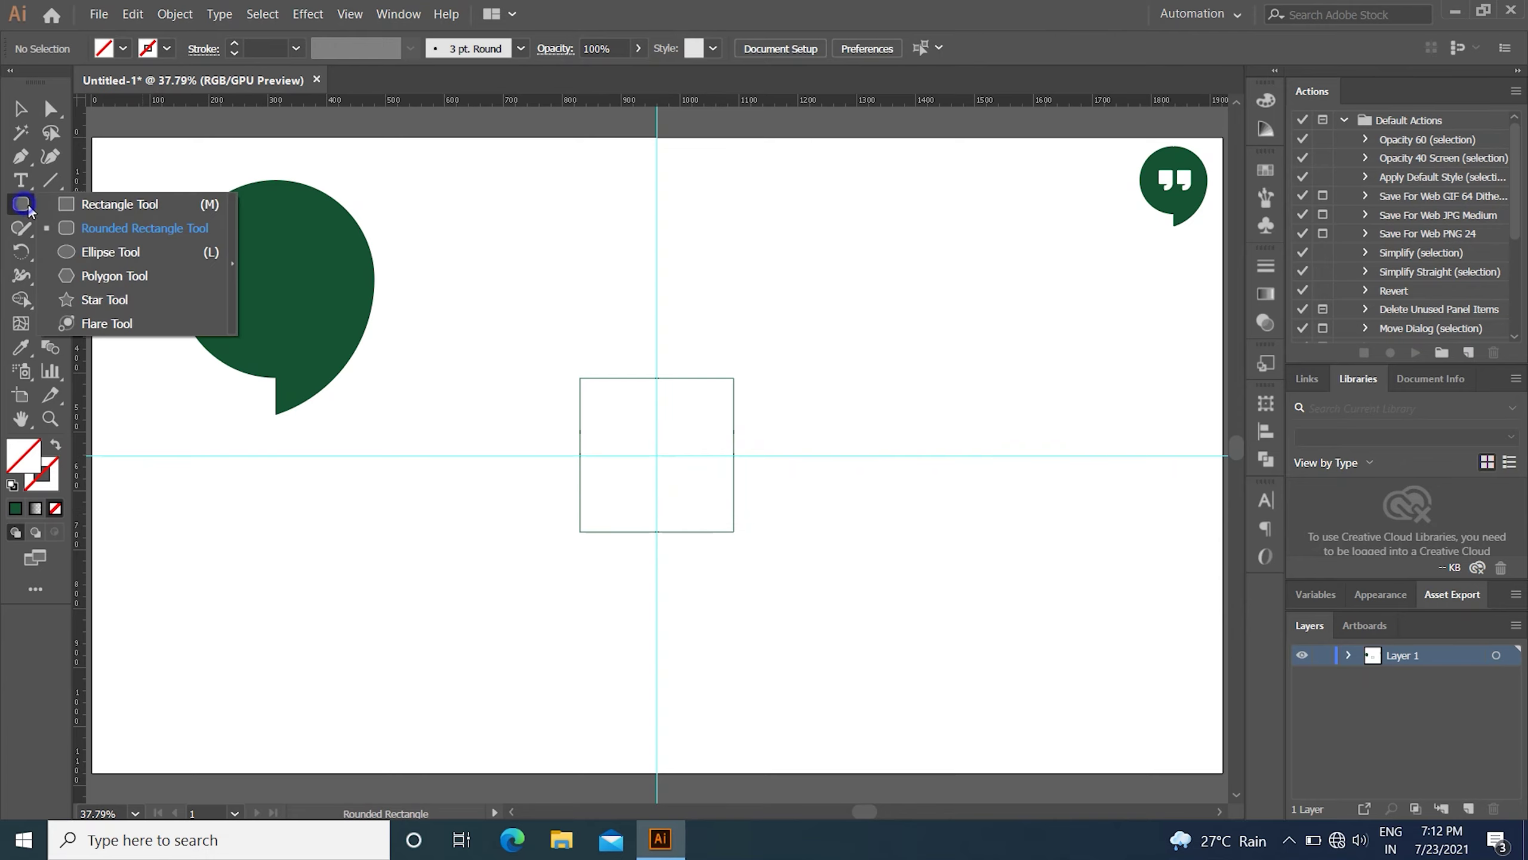
click(110, 252)
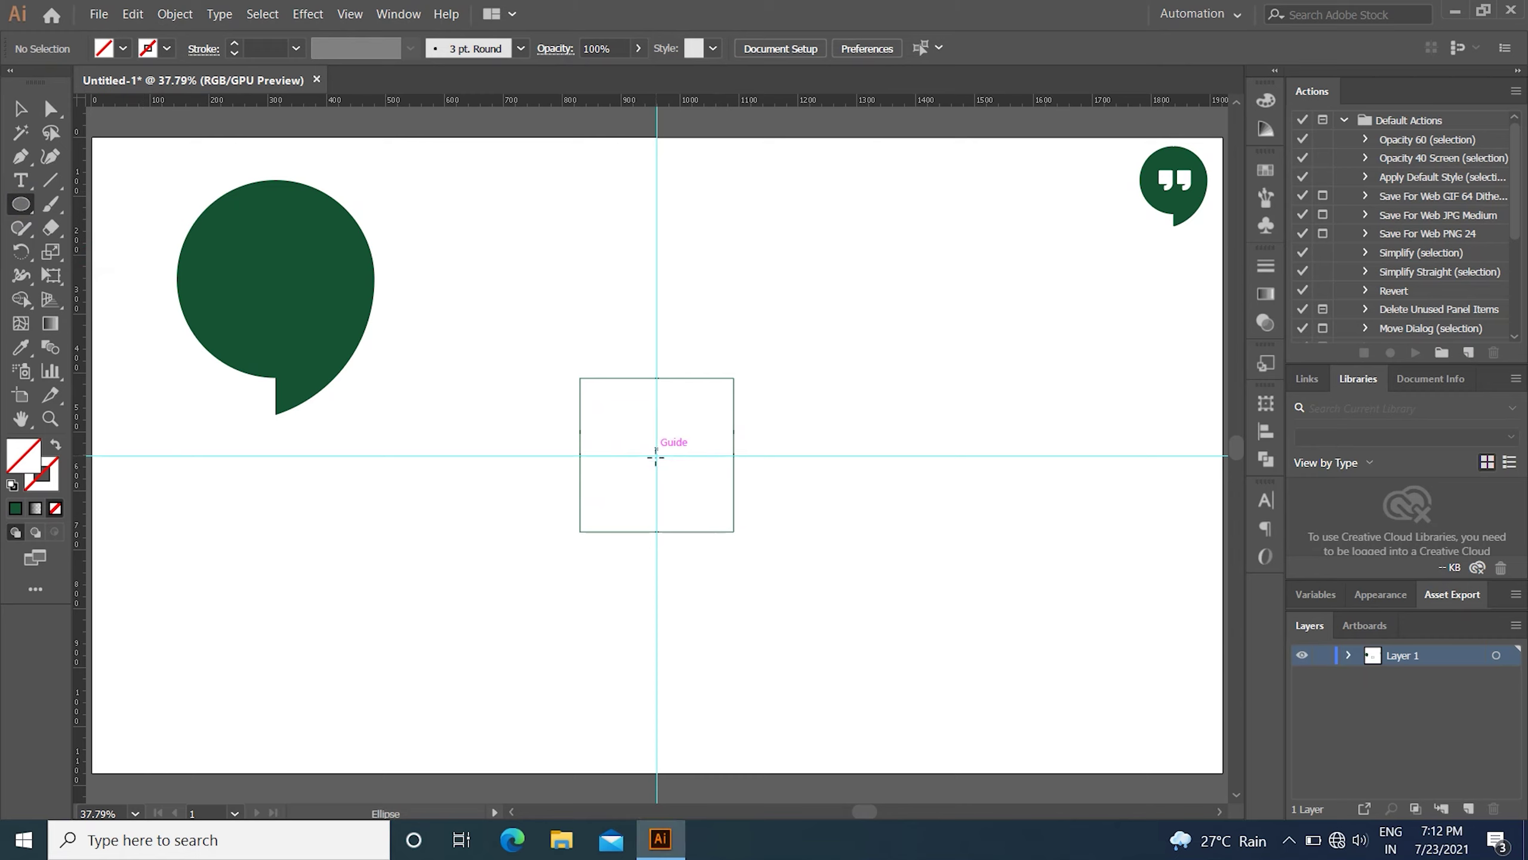
drag(656, 454, 733, 523)
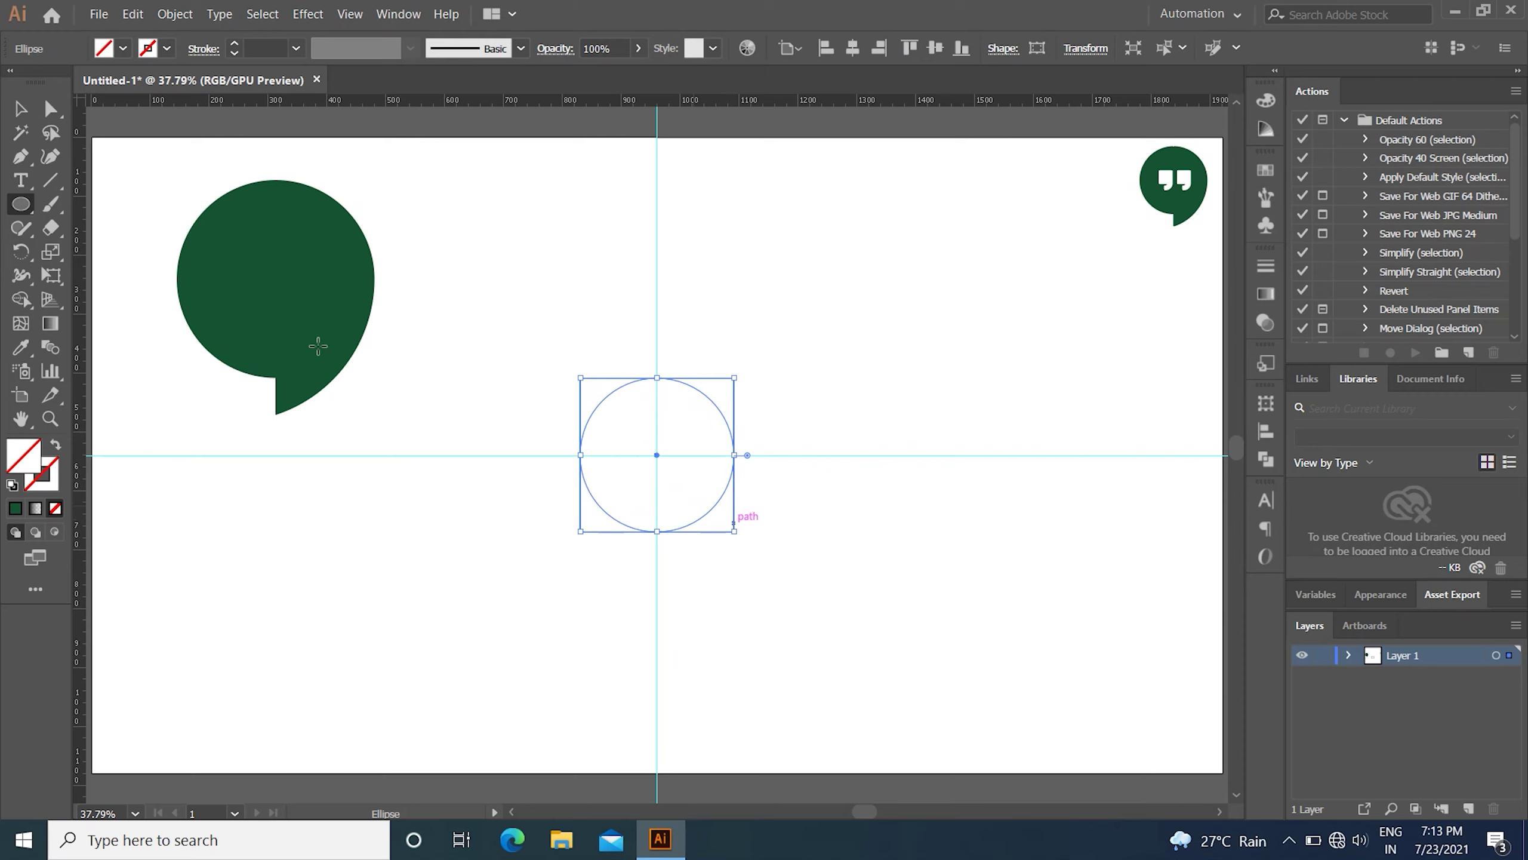
click(19, 109)
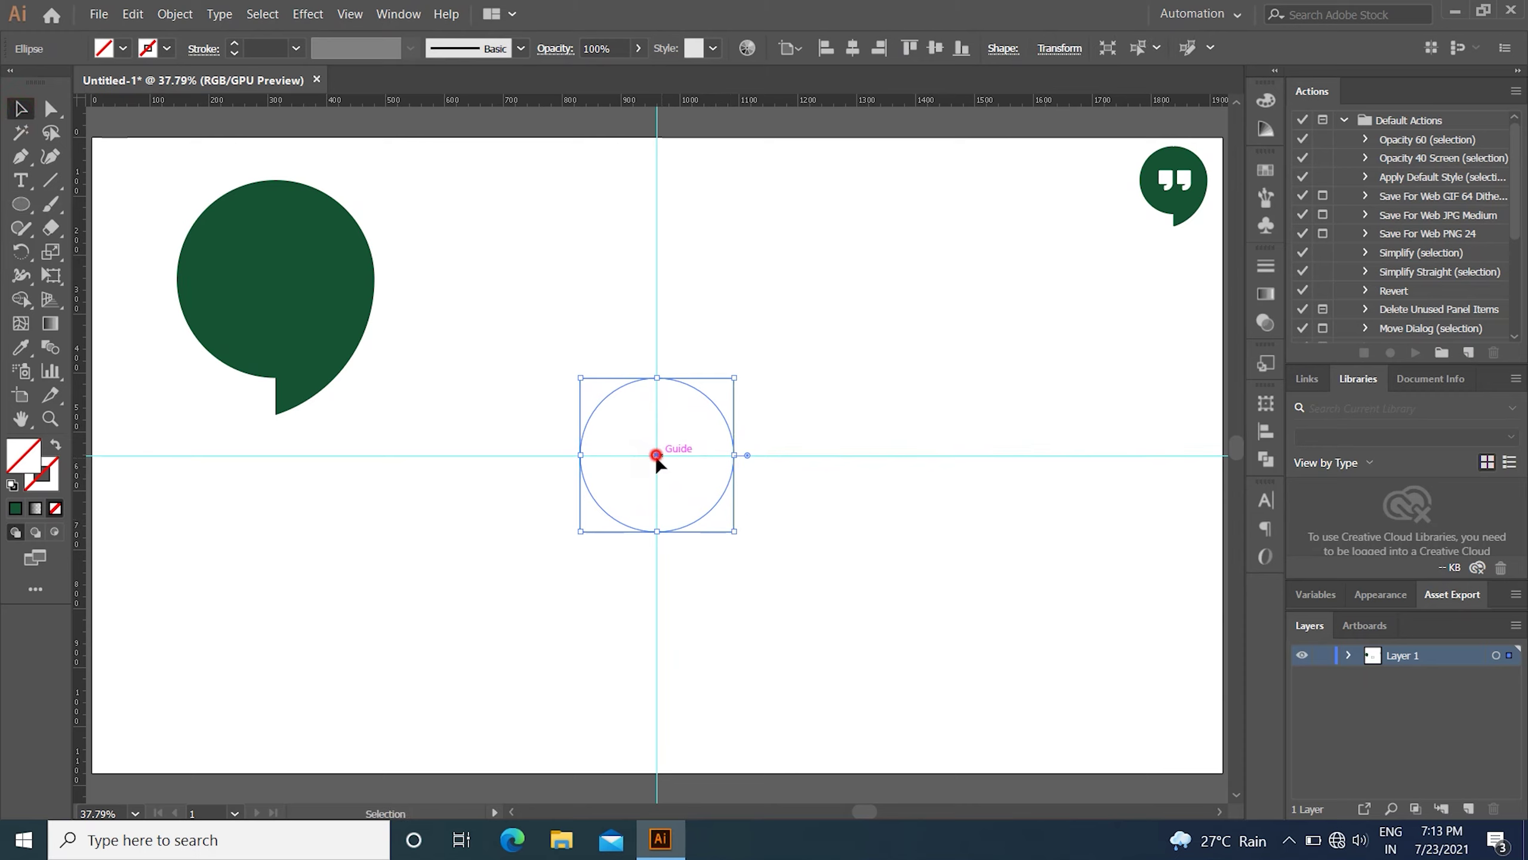
drag(657, 455, 650, 530)
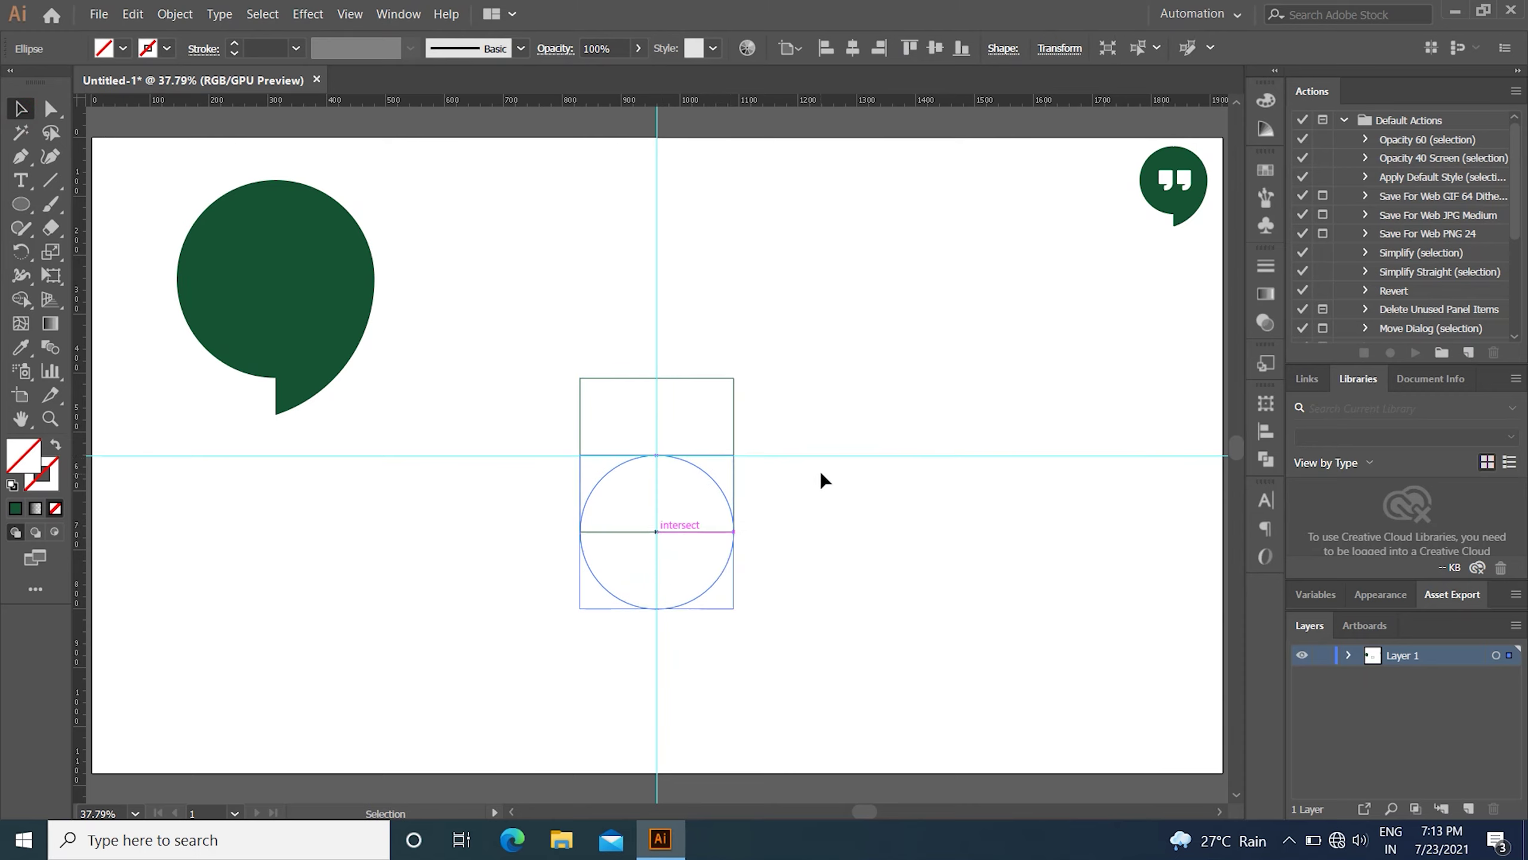
Copy the circle, paste a copy behind it, and select both stacked circles.
click(133, 14)
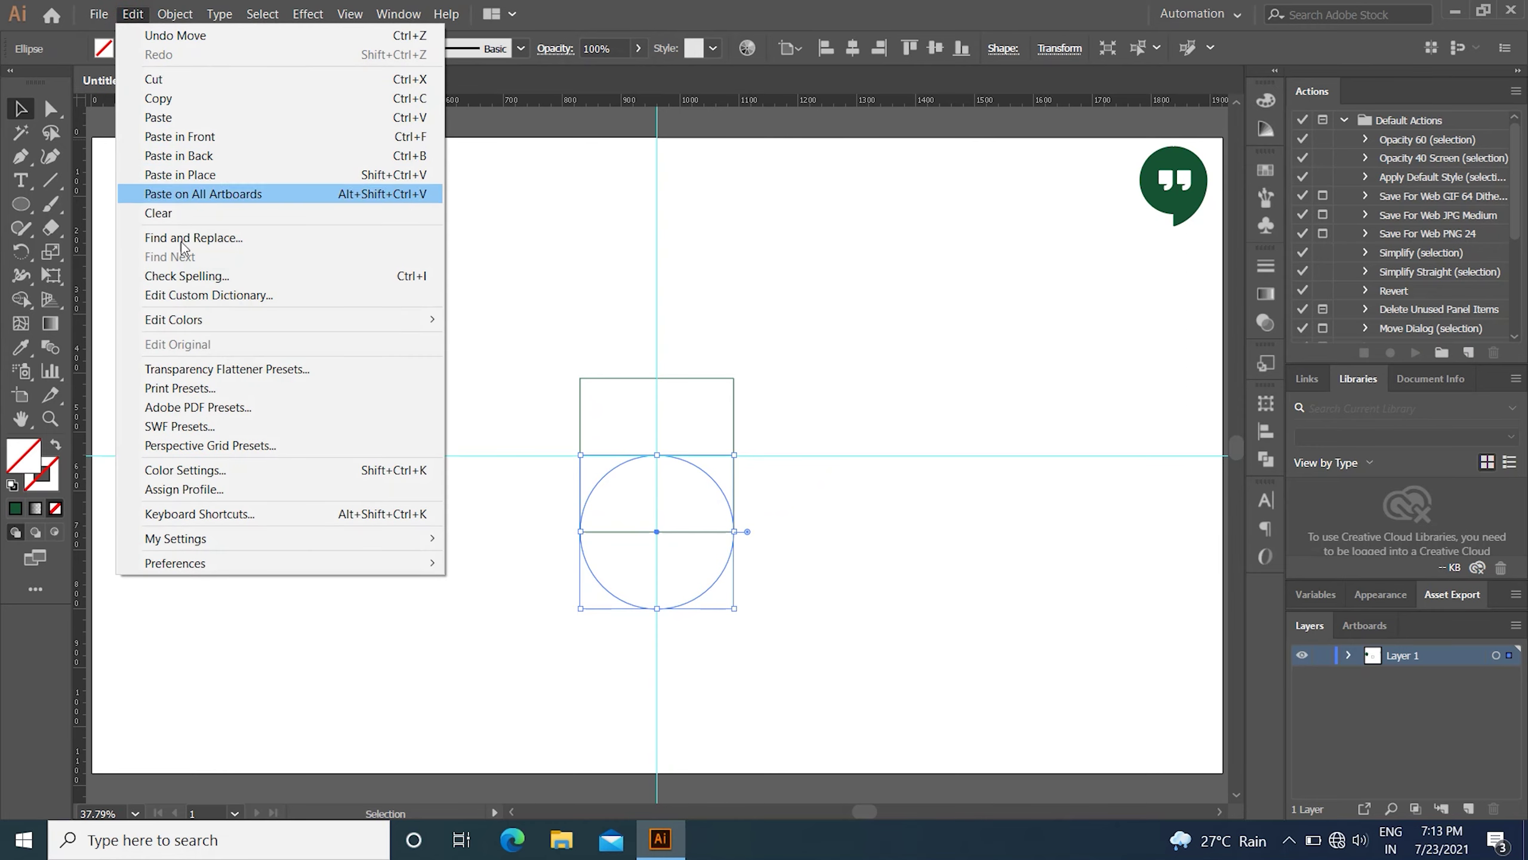
click(183, 99)
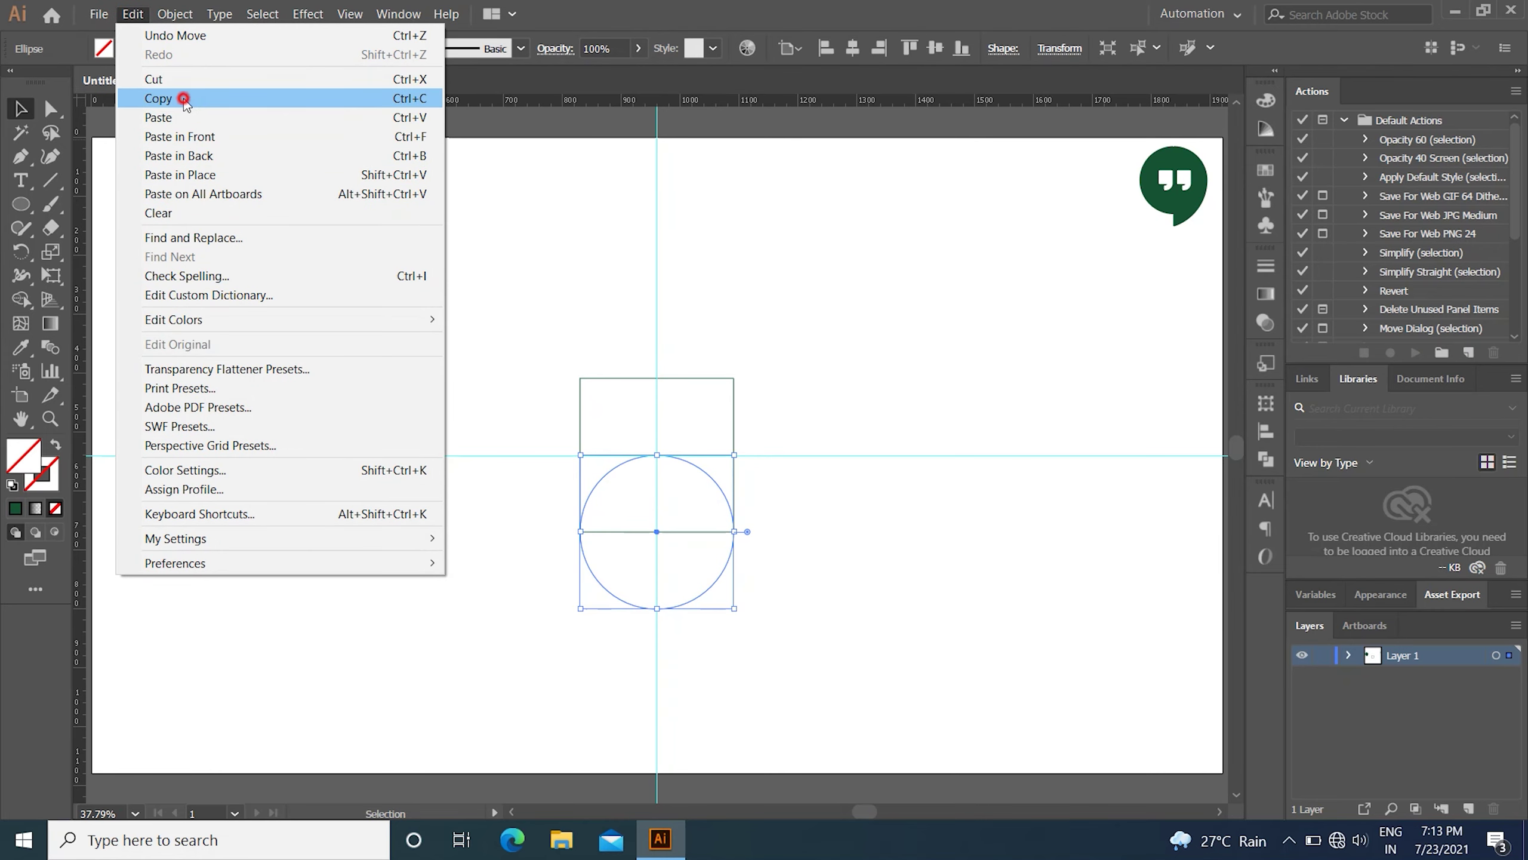
click(132, 13)
click(179, 155)
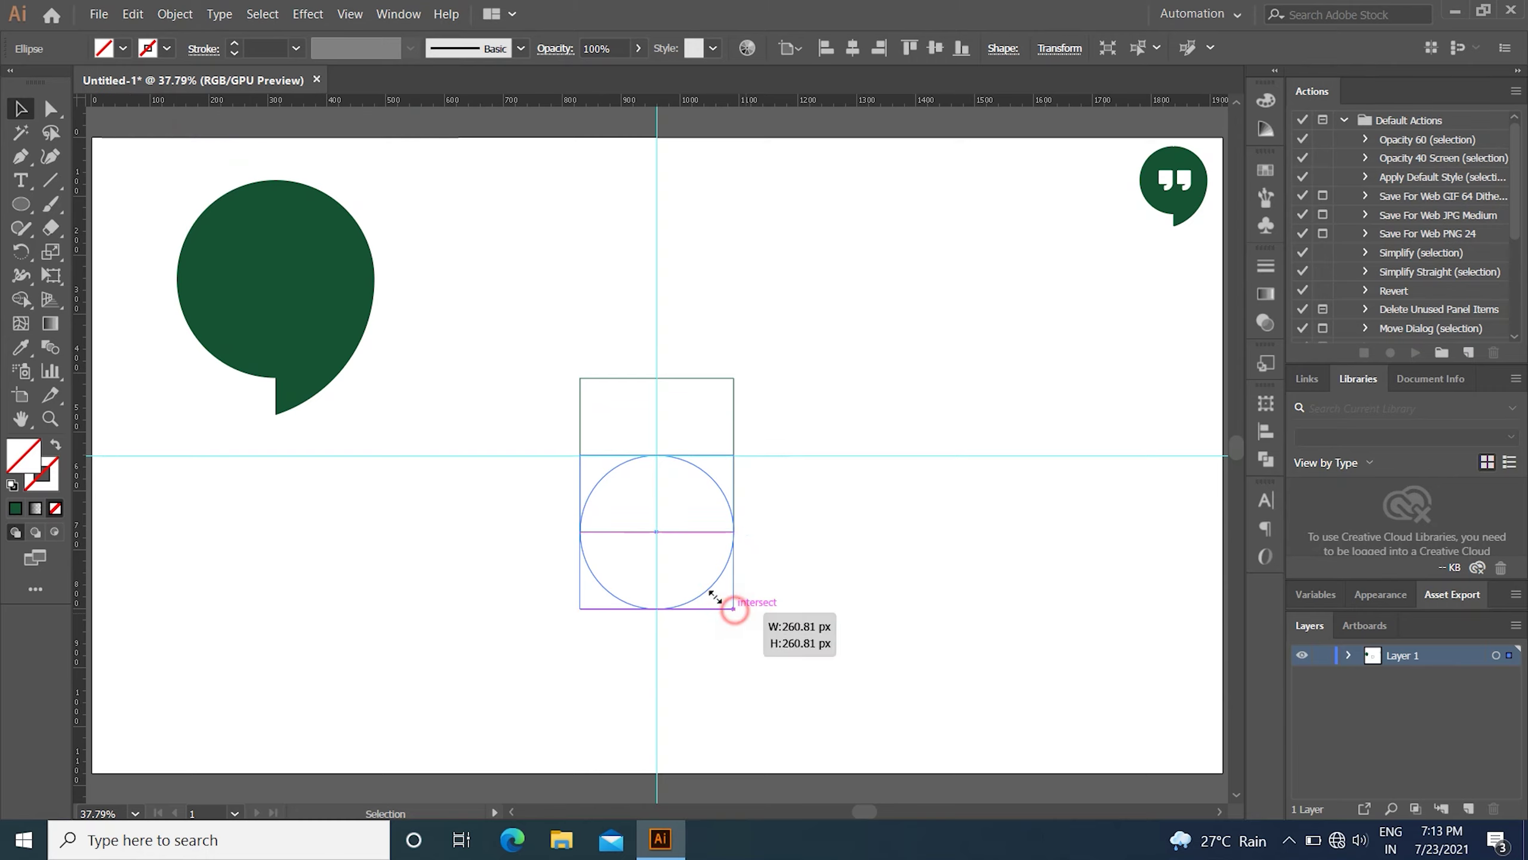
drag(736, 611, 535, 567)
click(696, 529)
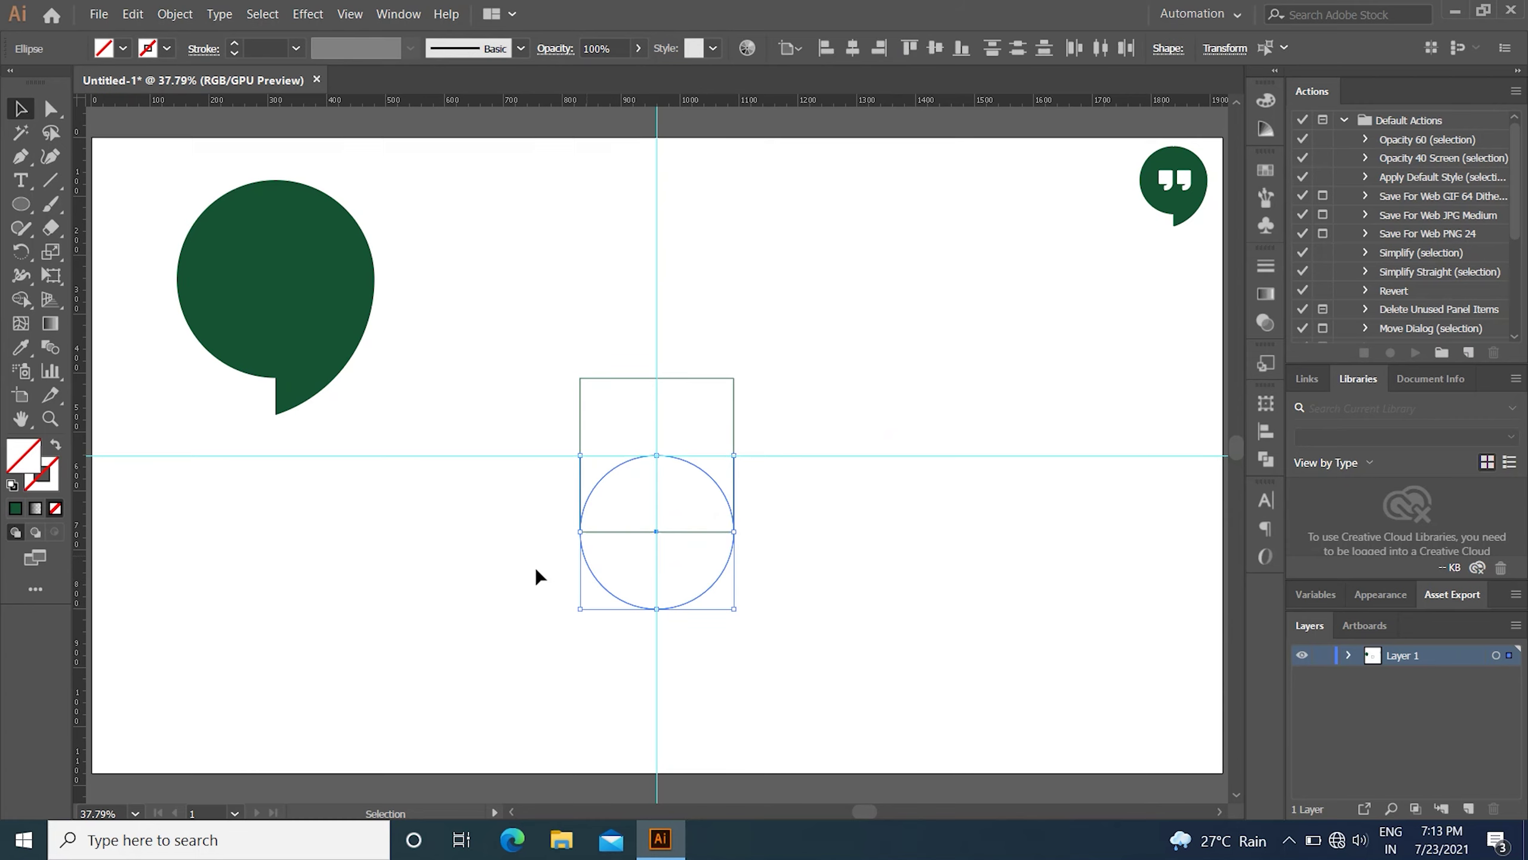
Give the stacked circles below the square a white outline colour.
click(15, 507)
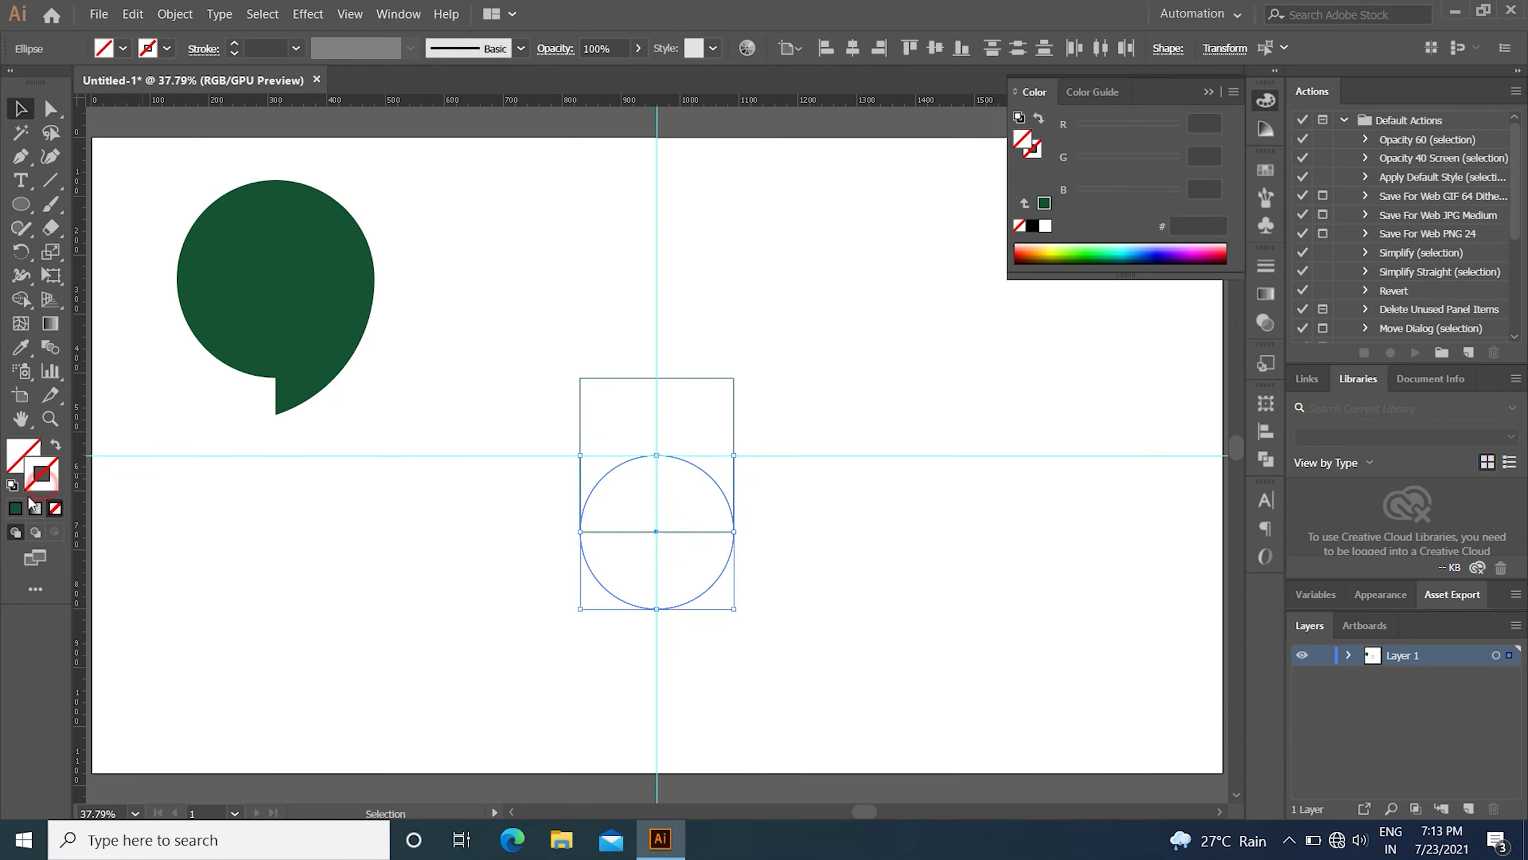
drag(760, 635, 559, 550)
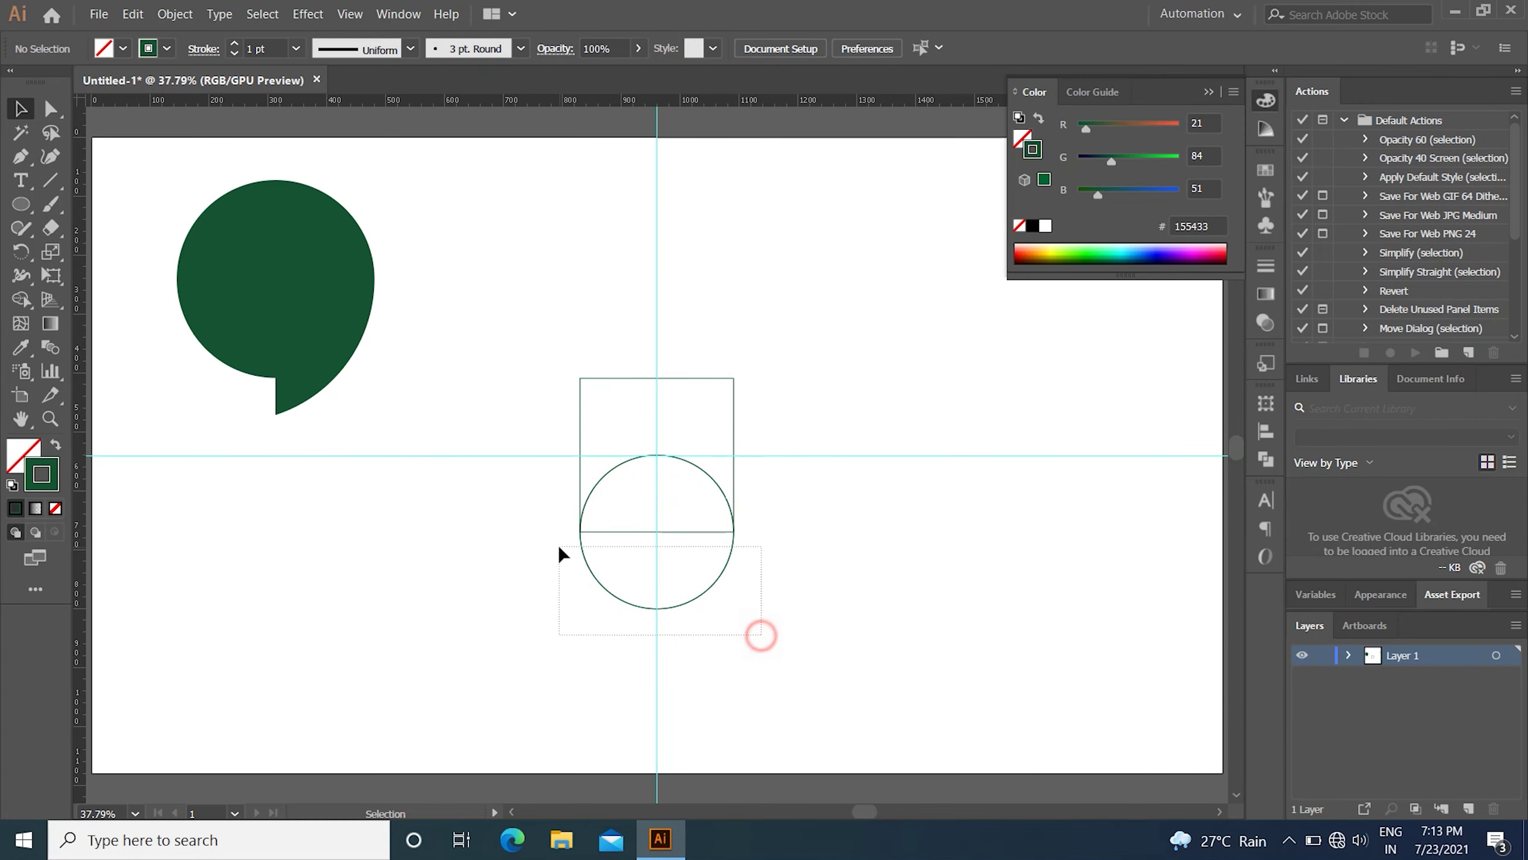
click(13, 508)
double_click(50, 490)
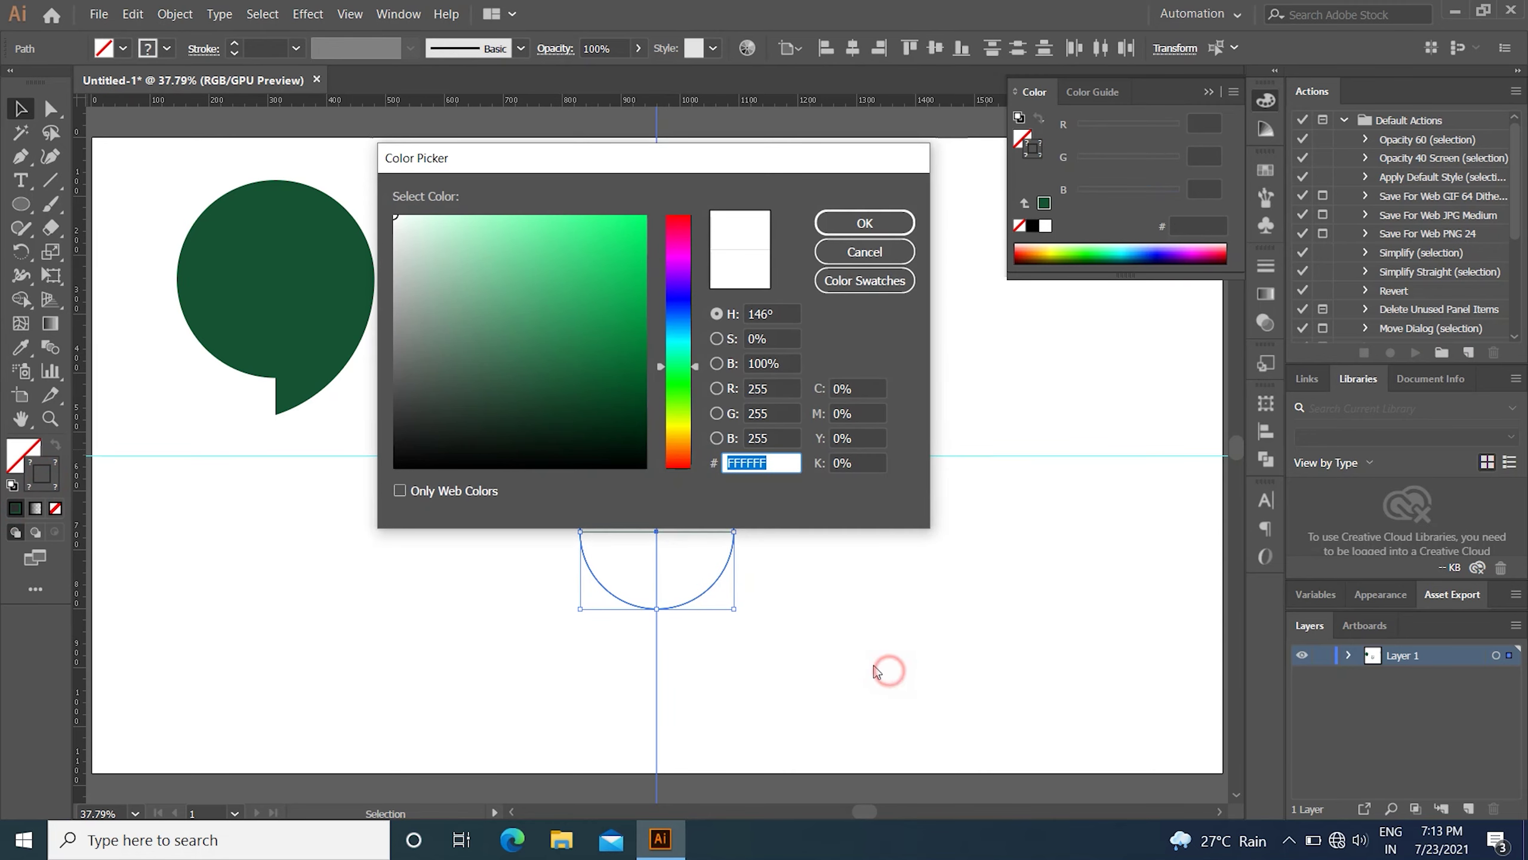
click(865, 223)
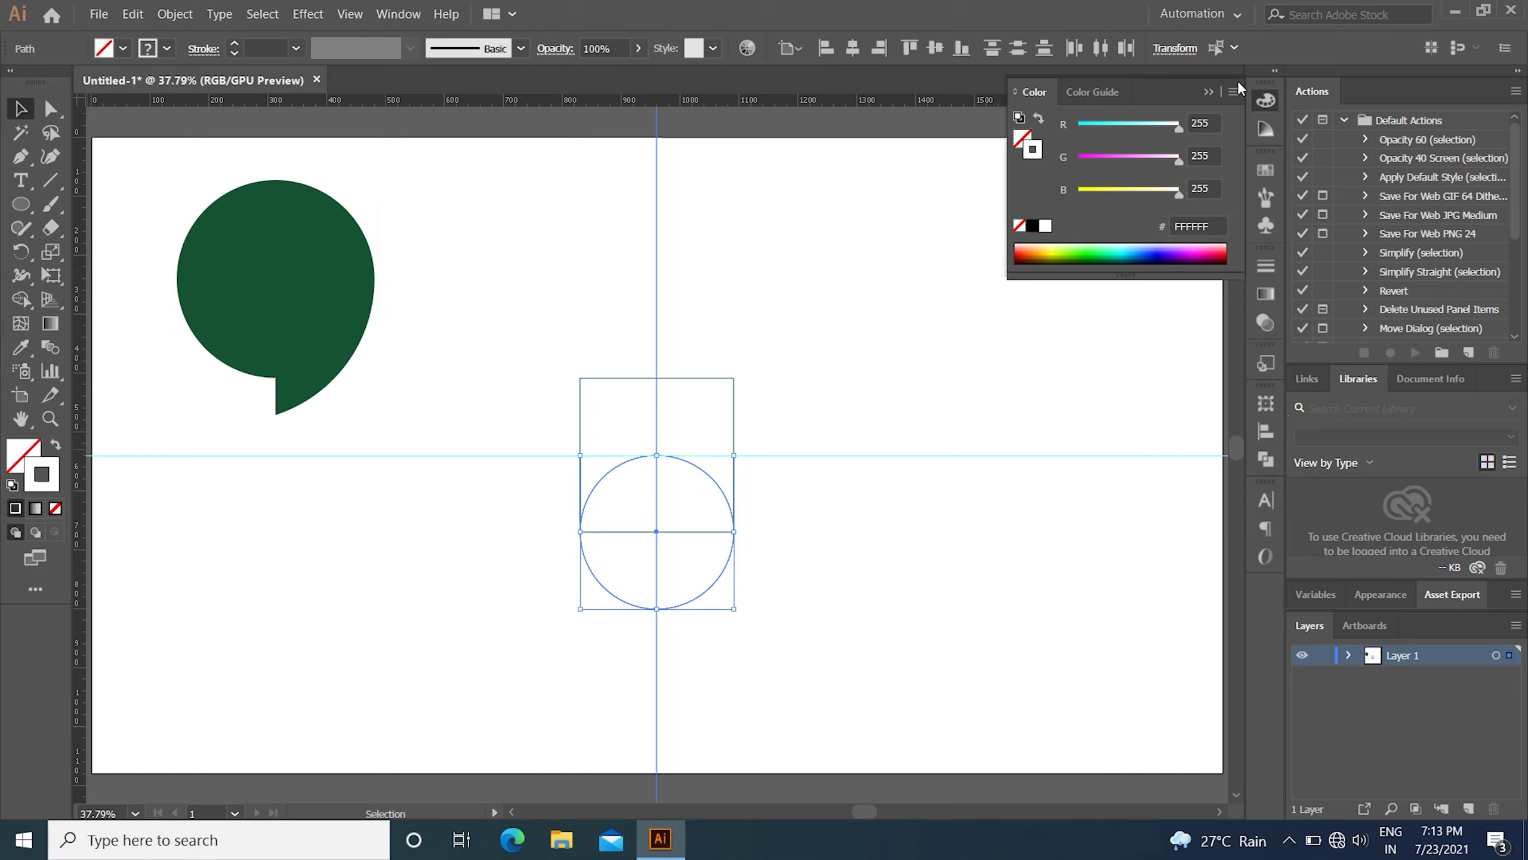
click(1208, 91)
click(1088, 481)
Sample the bubble's dark green onto the circle and swap it into an unfilled green outline.
drag(809, 603, 634, 563)
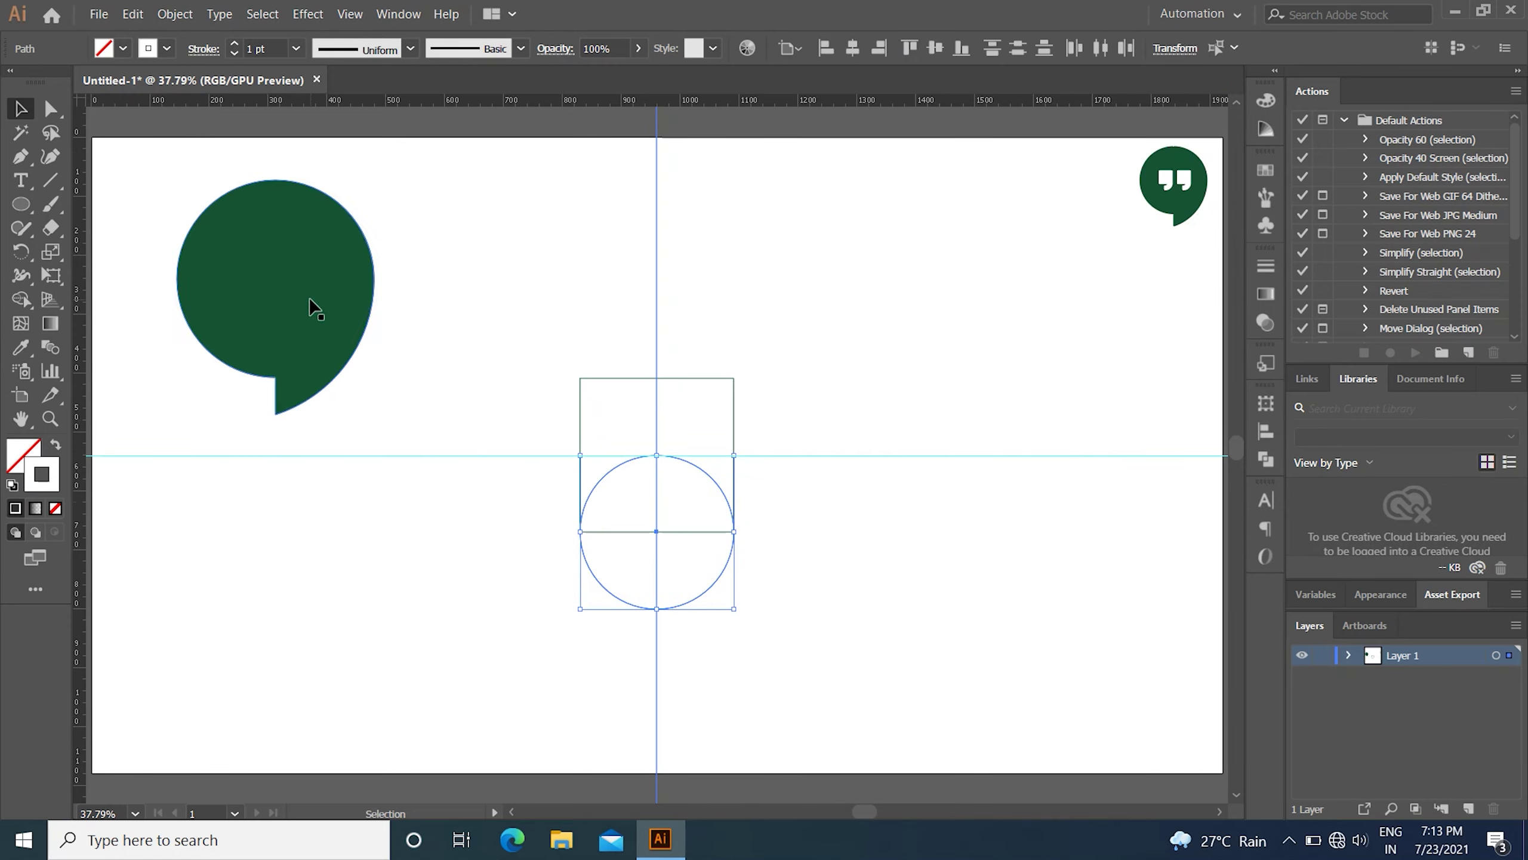
key(i)
click(274, 257)
key(v)
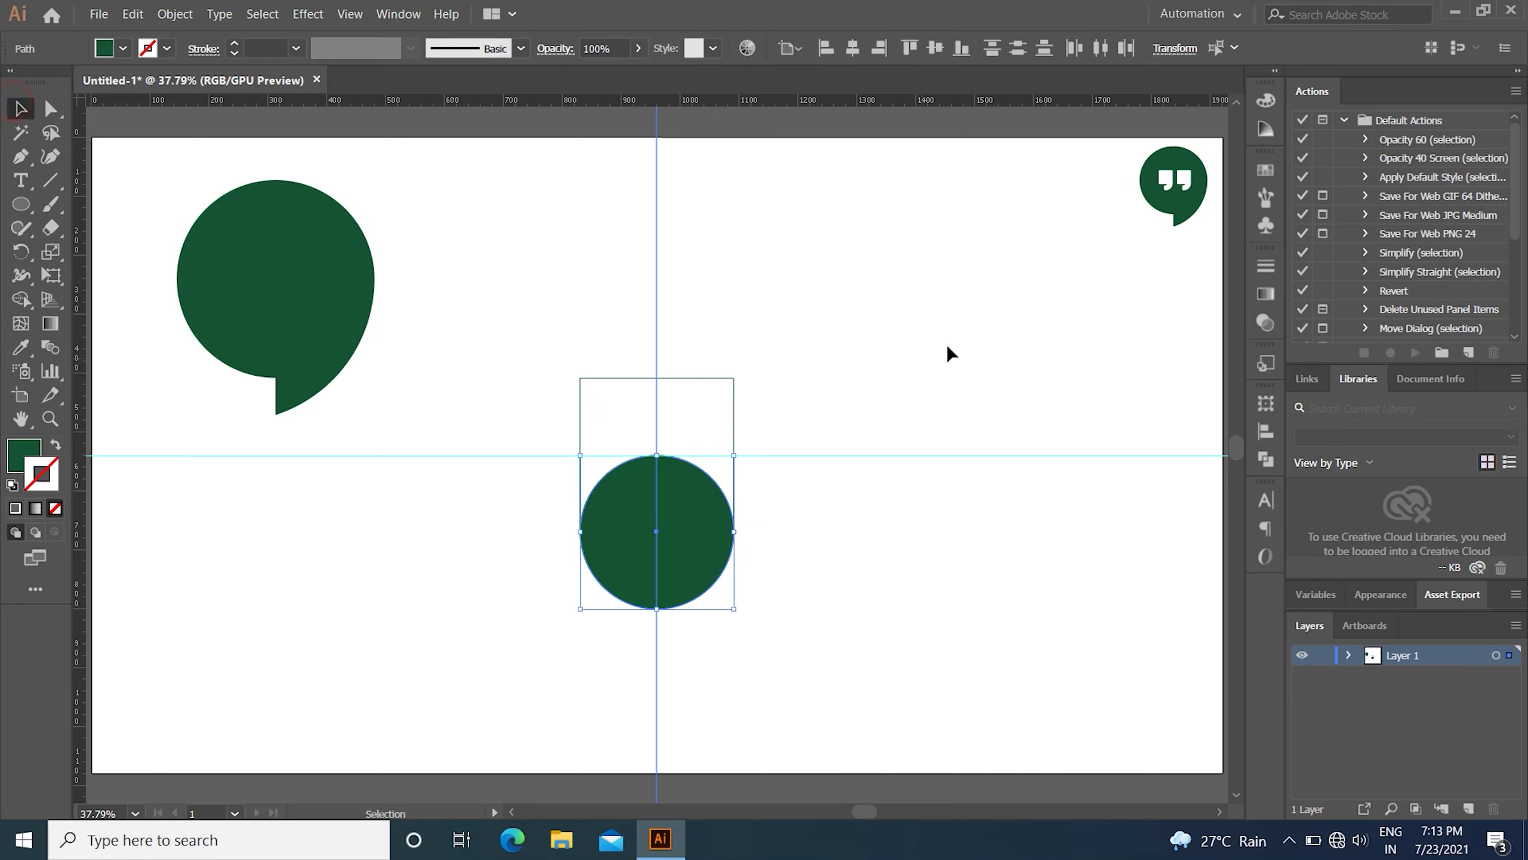
click(948, 344)
click(619, 530)
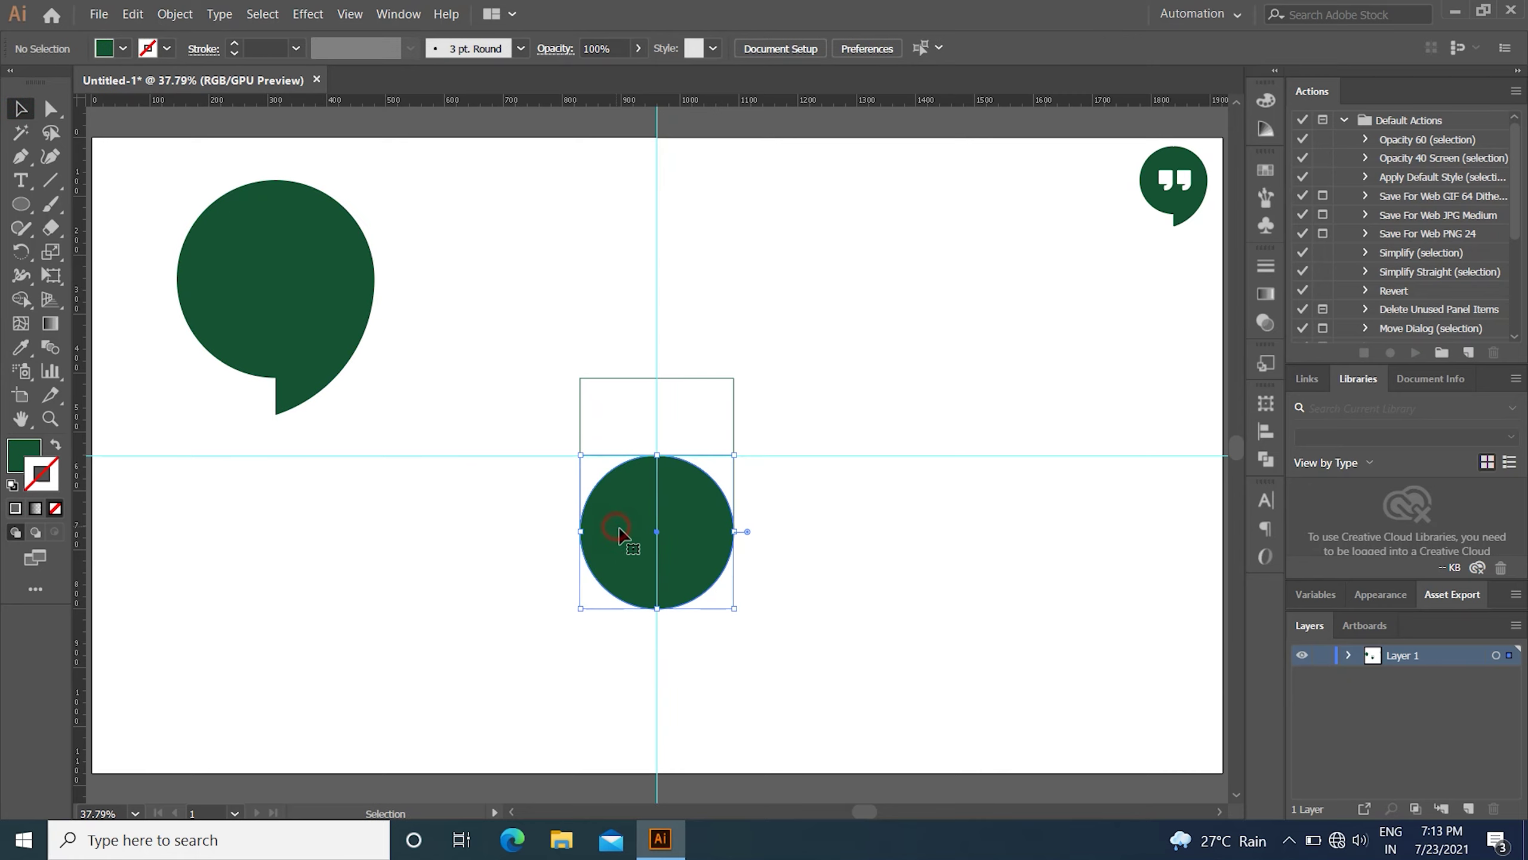
click(53, 446)
click(54, 447)
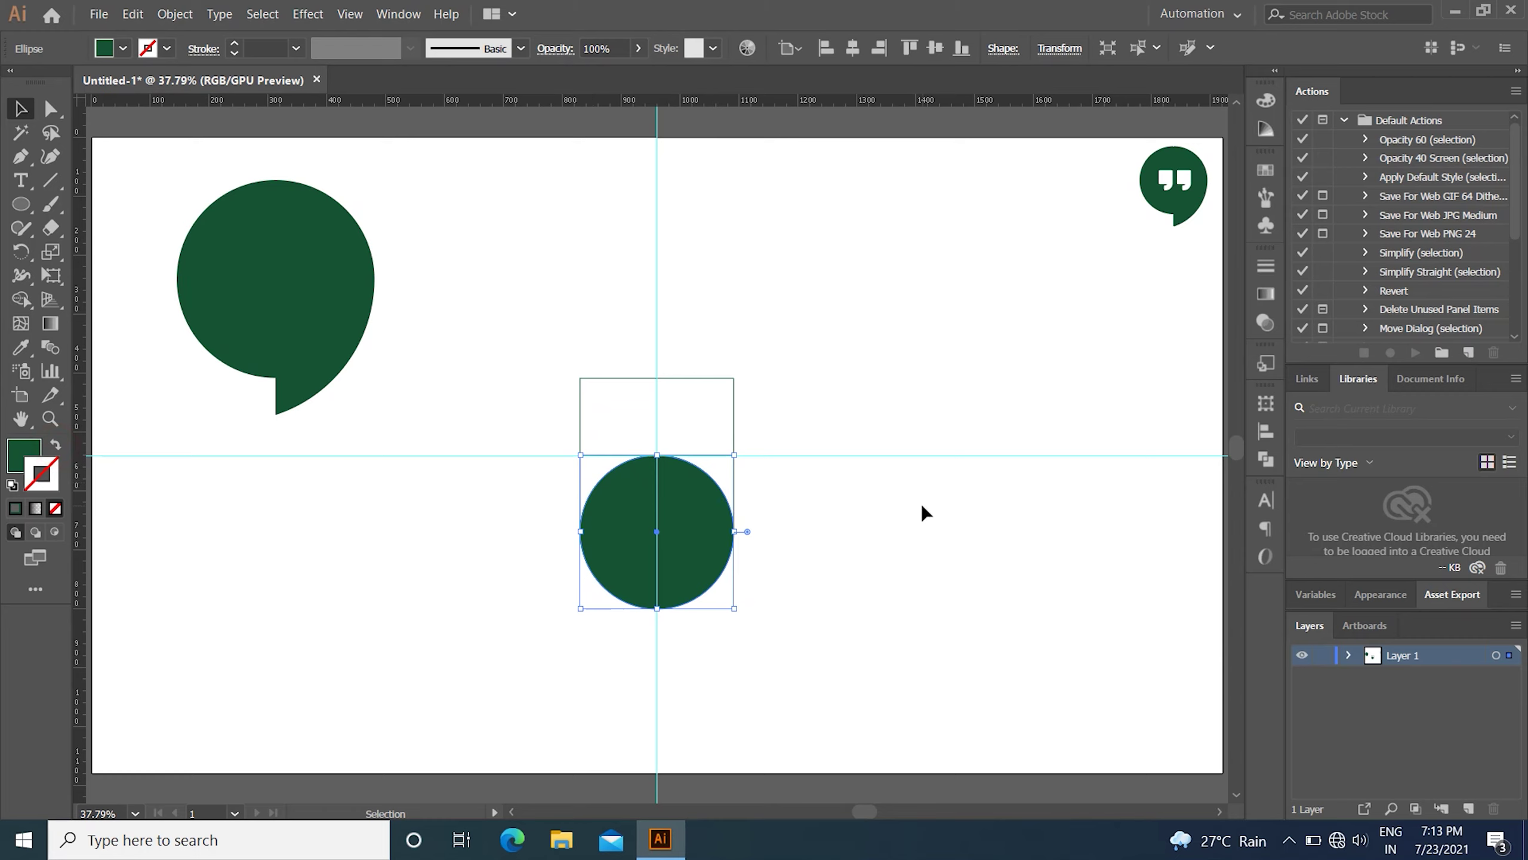
shift+click(655, 581)
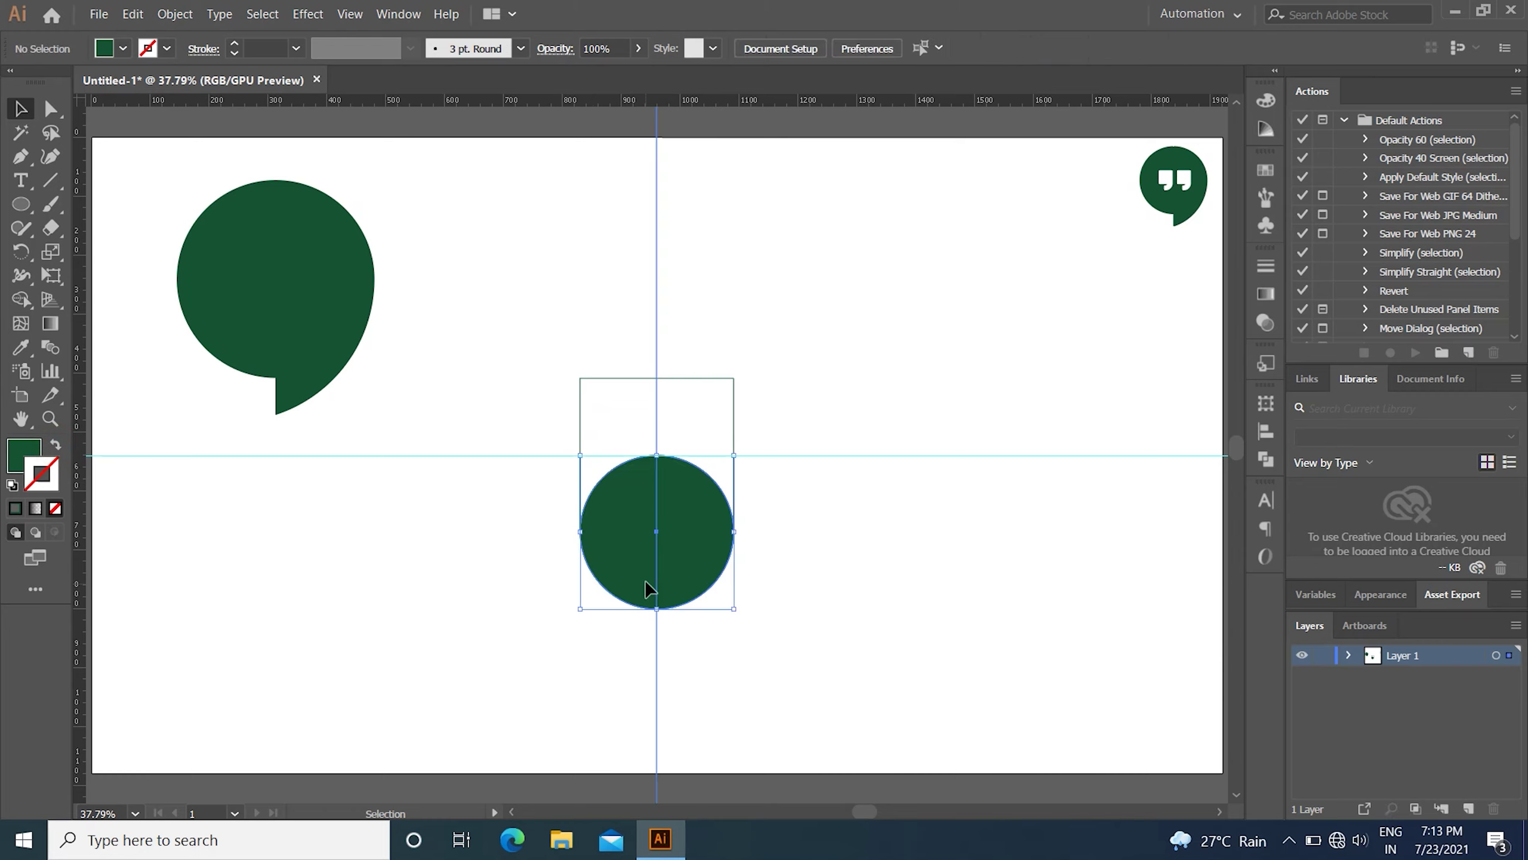
click(54, 447)
click(895, 438)
Draw a small circle of about 94.89 px at the lower circle's centre.
click(728, 560)
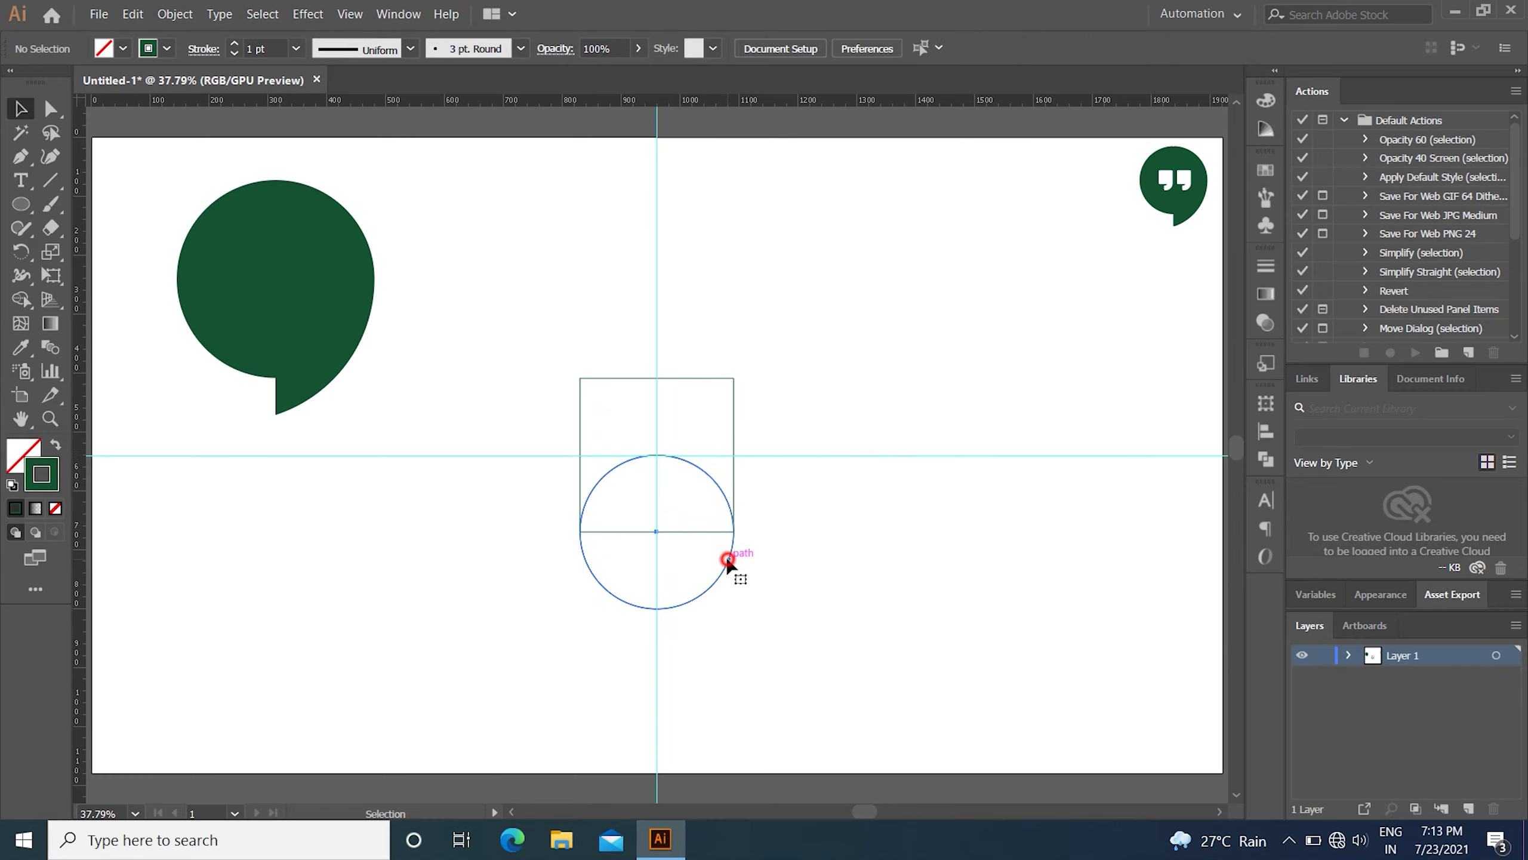
drag(734, 609, 689, 557)
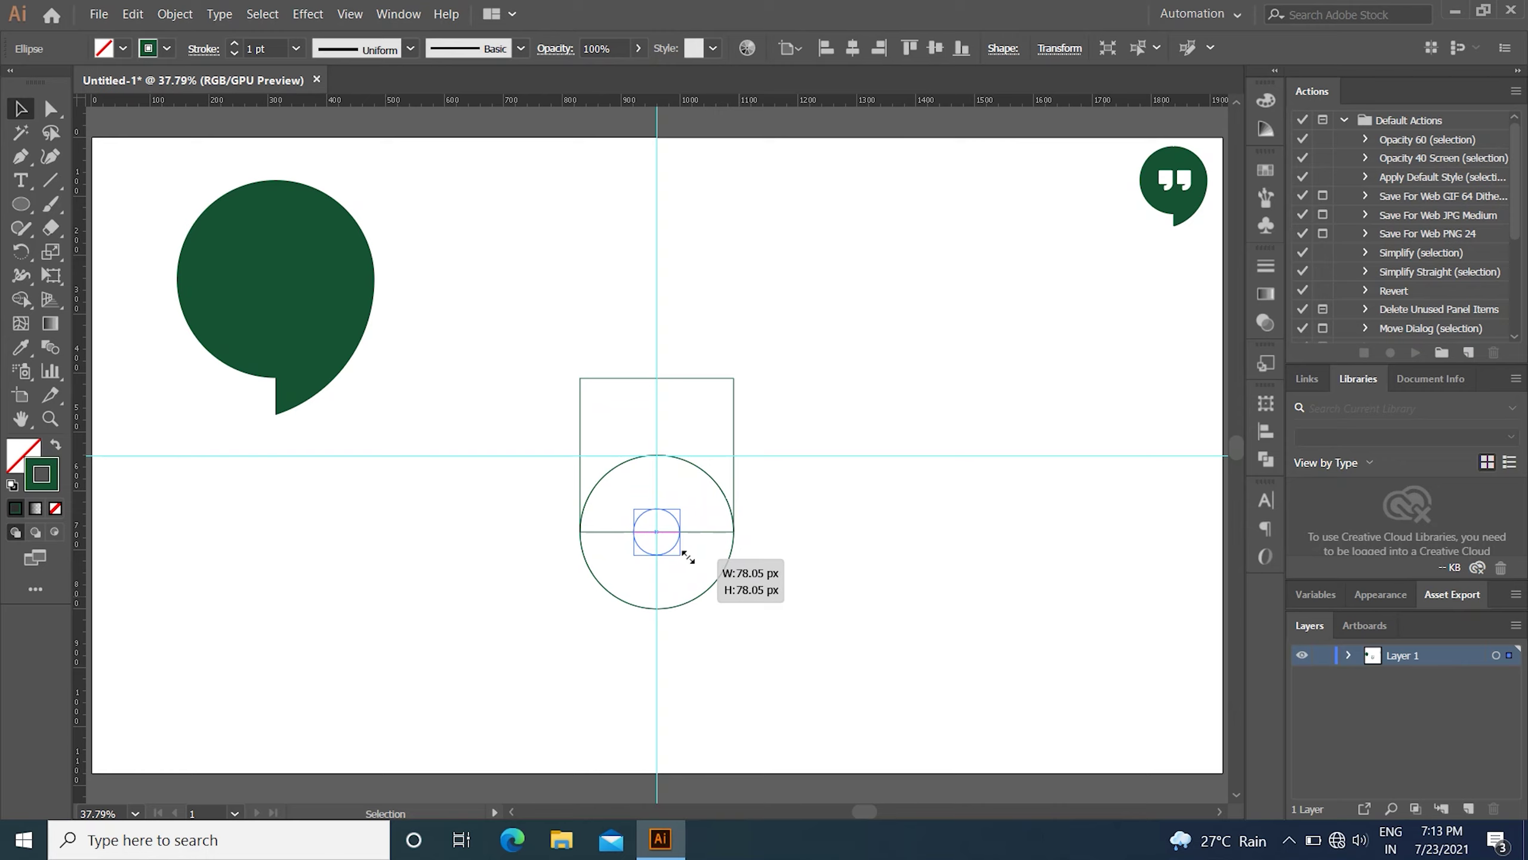
drag(688, 558, 687, 558)
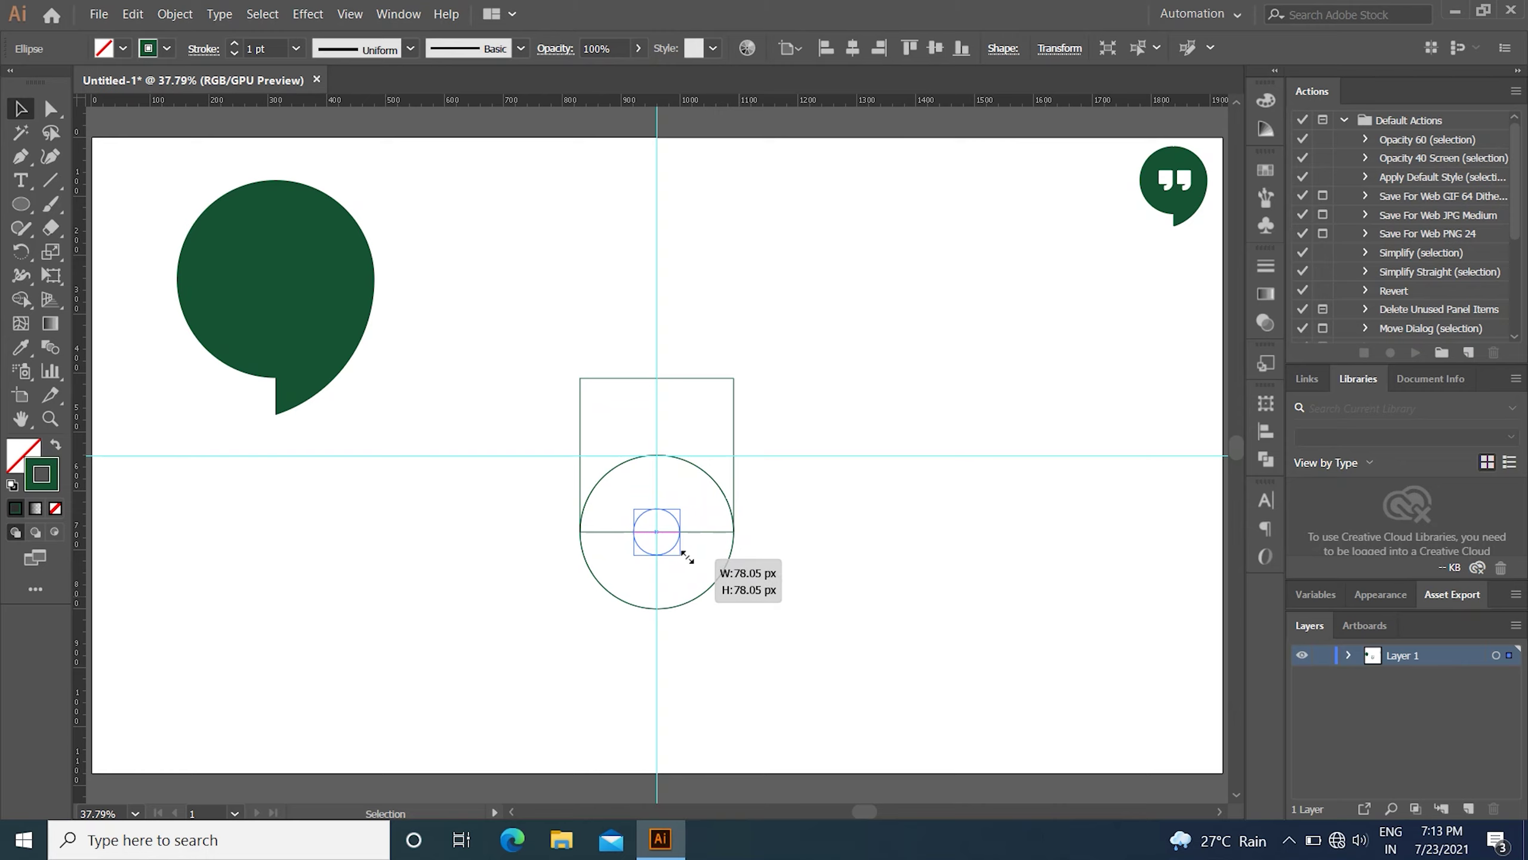
drag(686, 558, 628, 536)
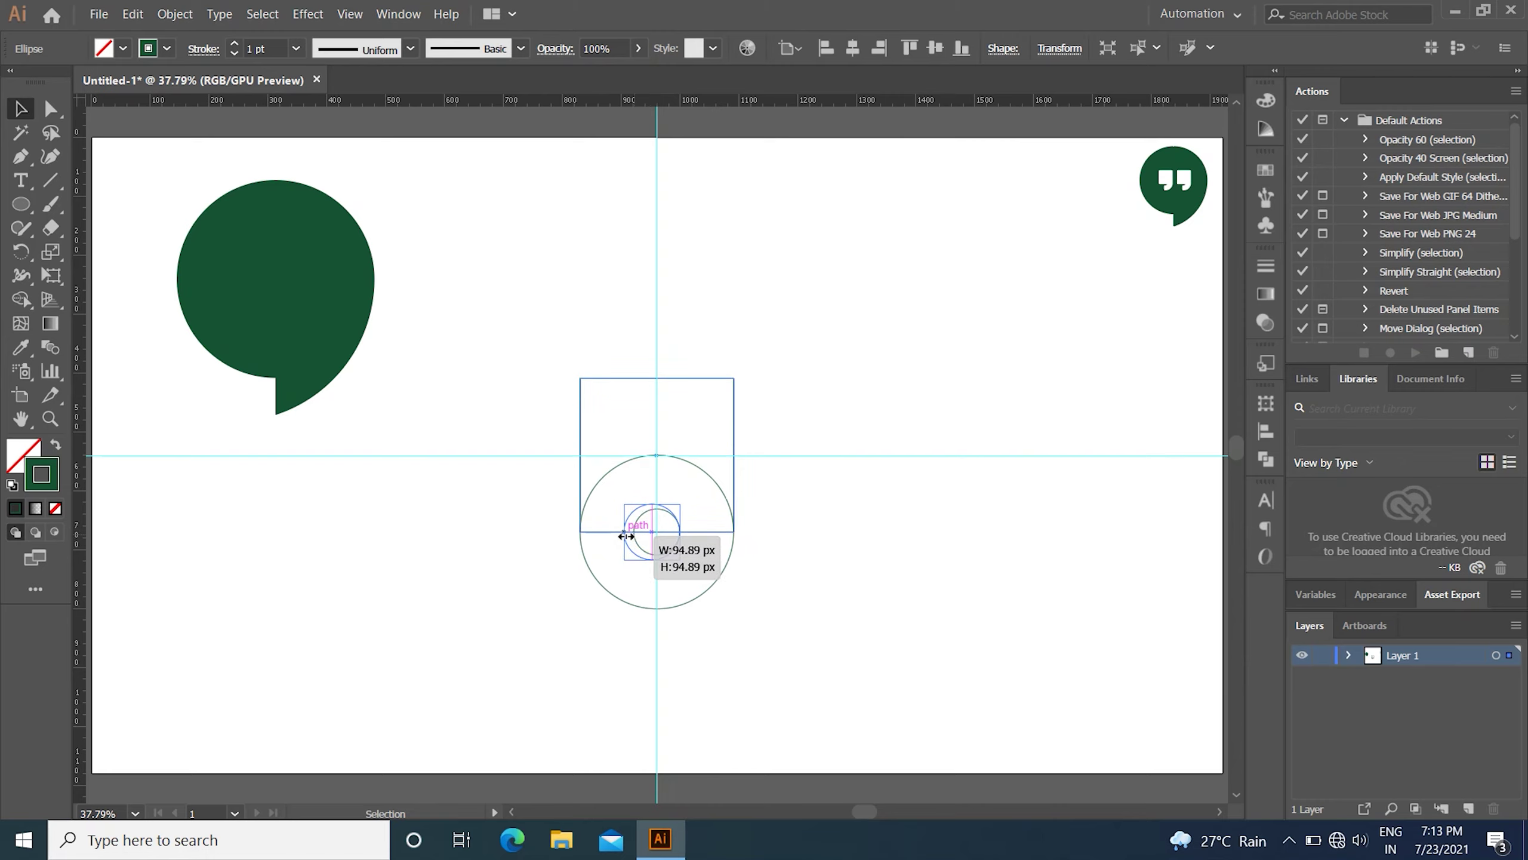
drag(628, 536, 624, 532)
click(972, 506)
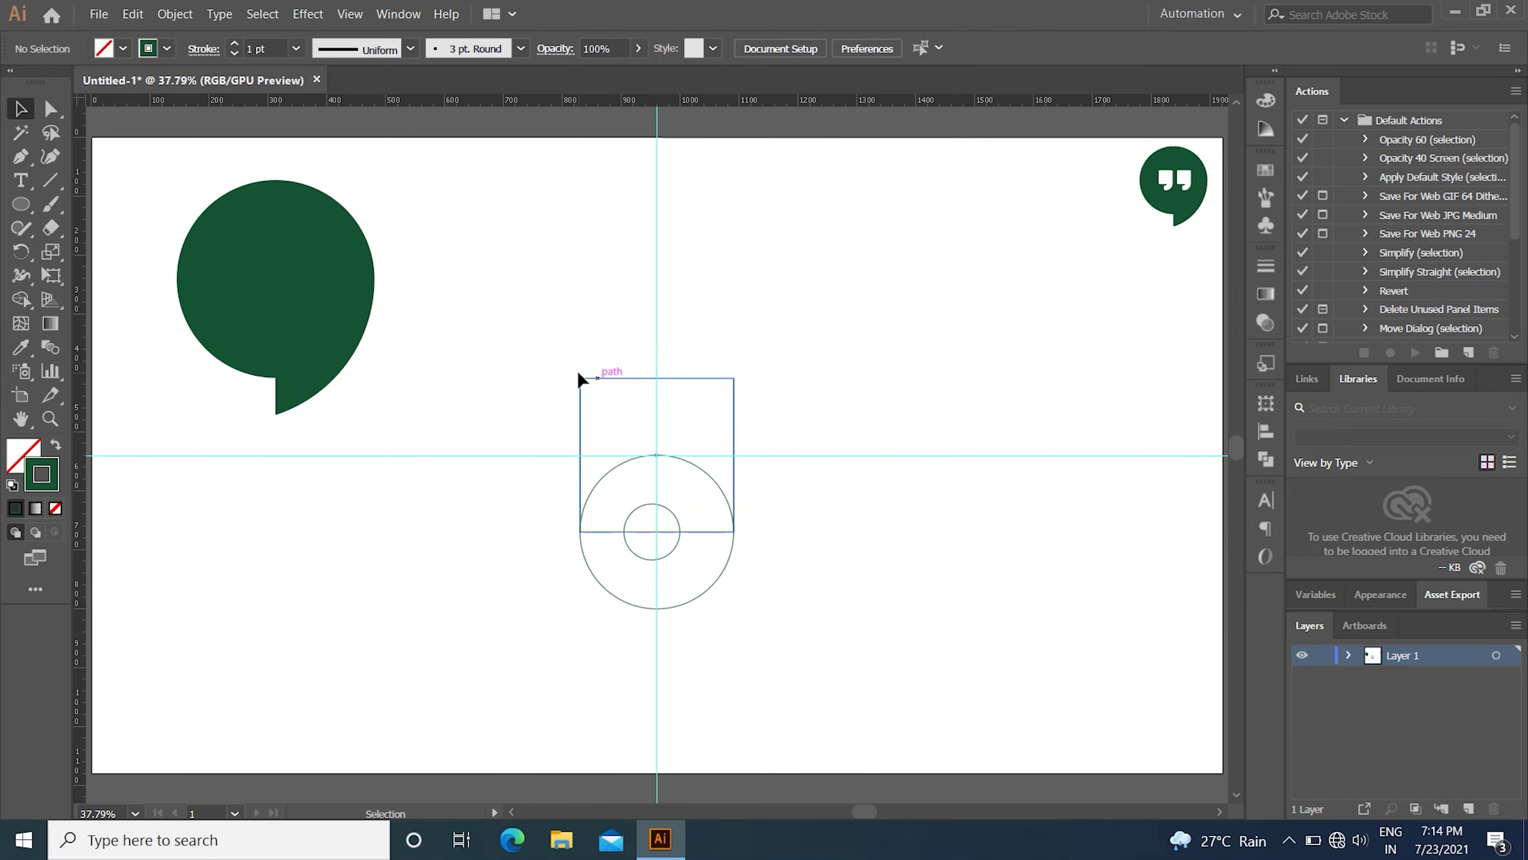
Draw a vertical line through the shapes just left of centre, then select everything.
click(55, 184)
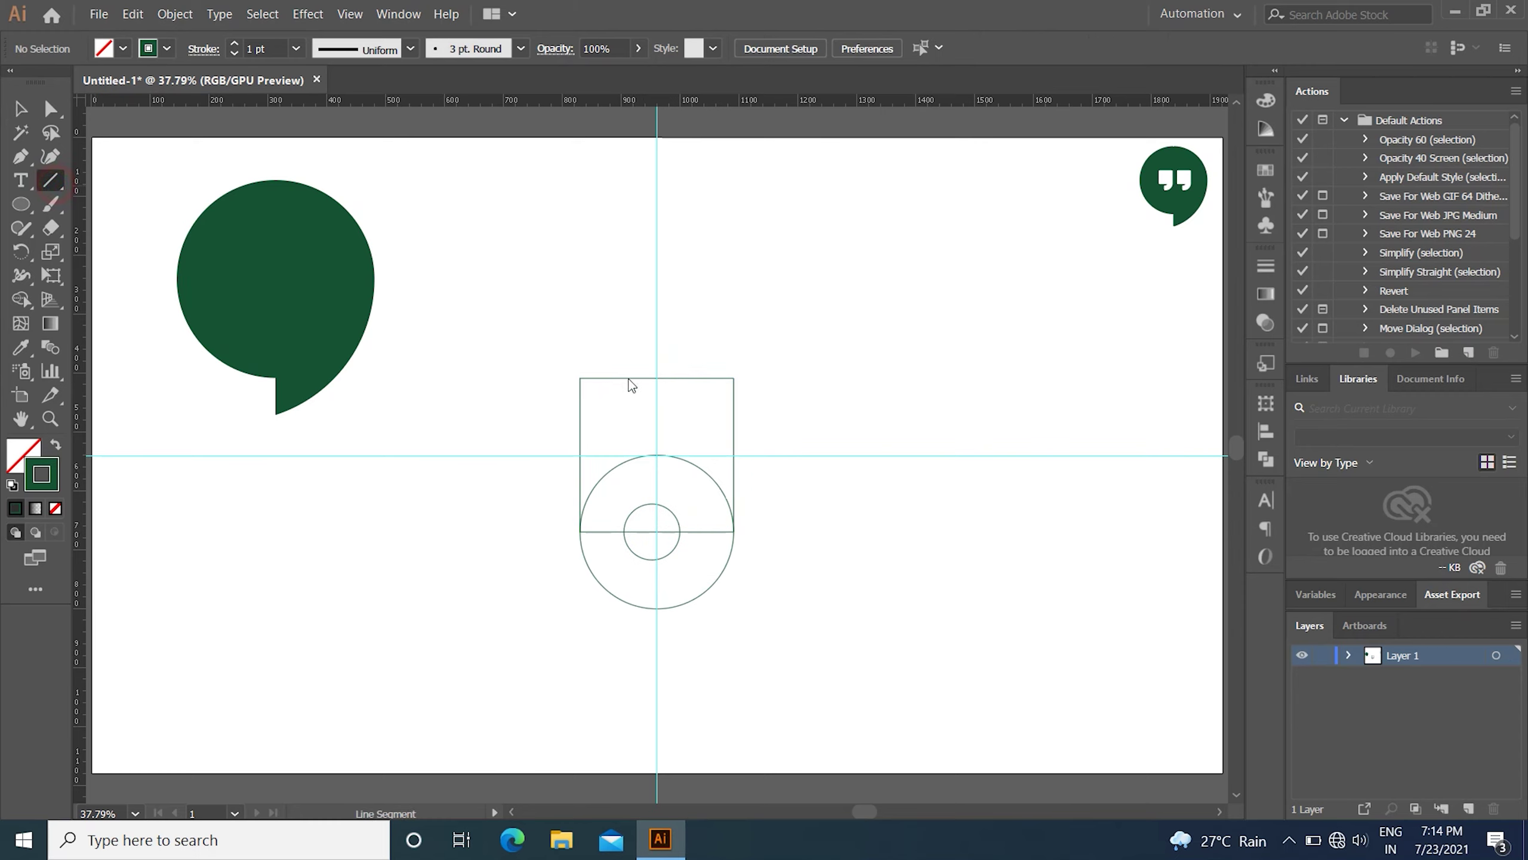
drag(609, 344, 608, 650)
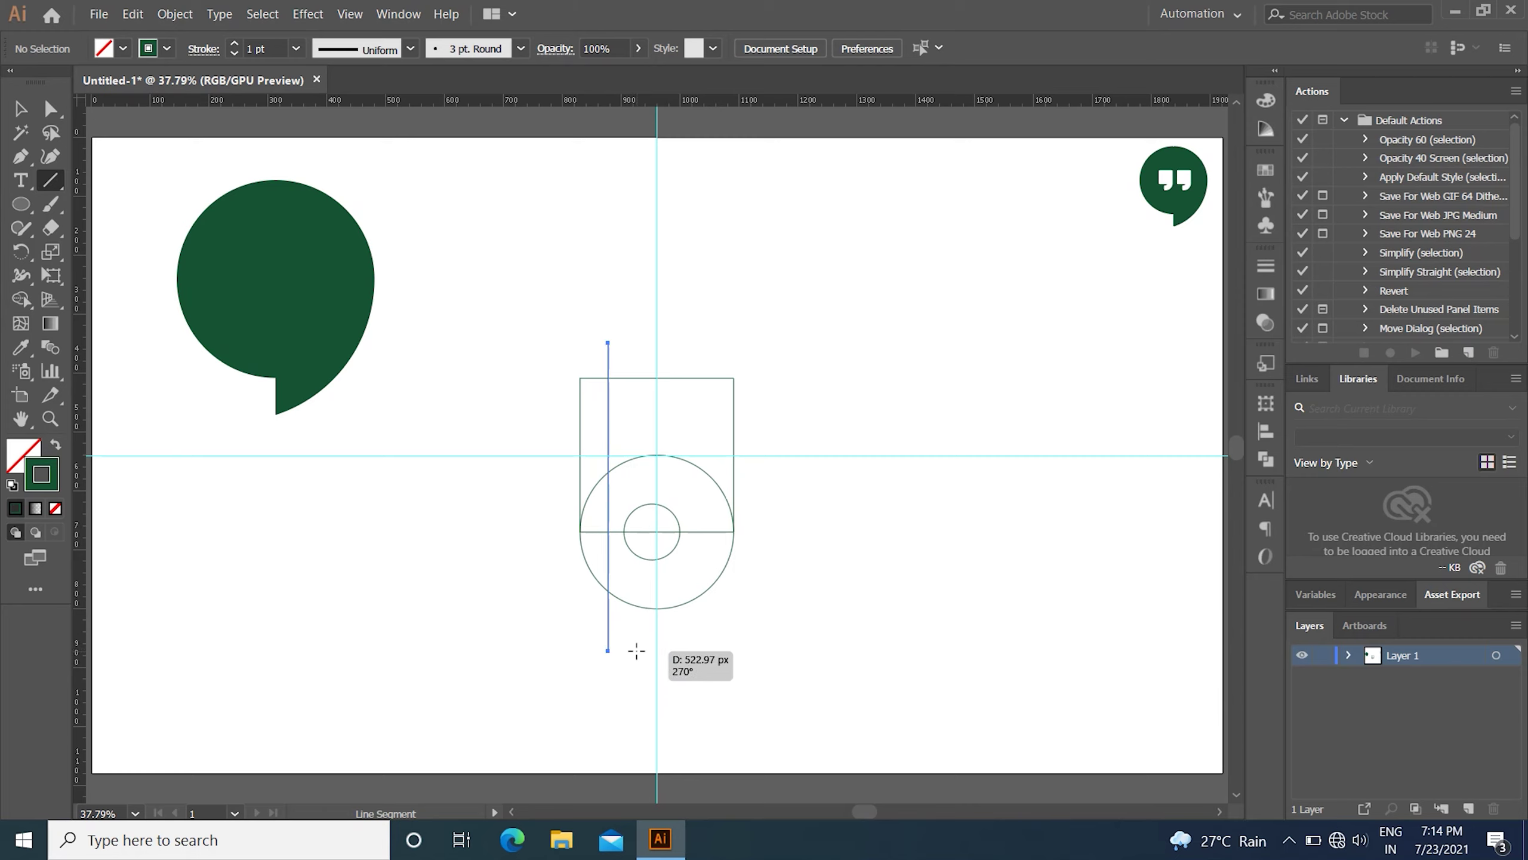
click(24, 111)
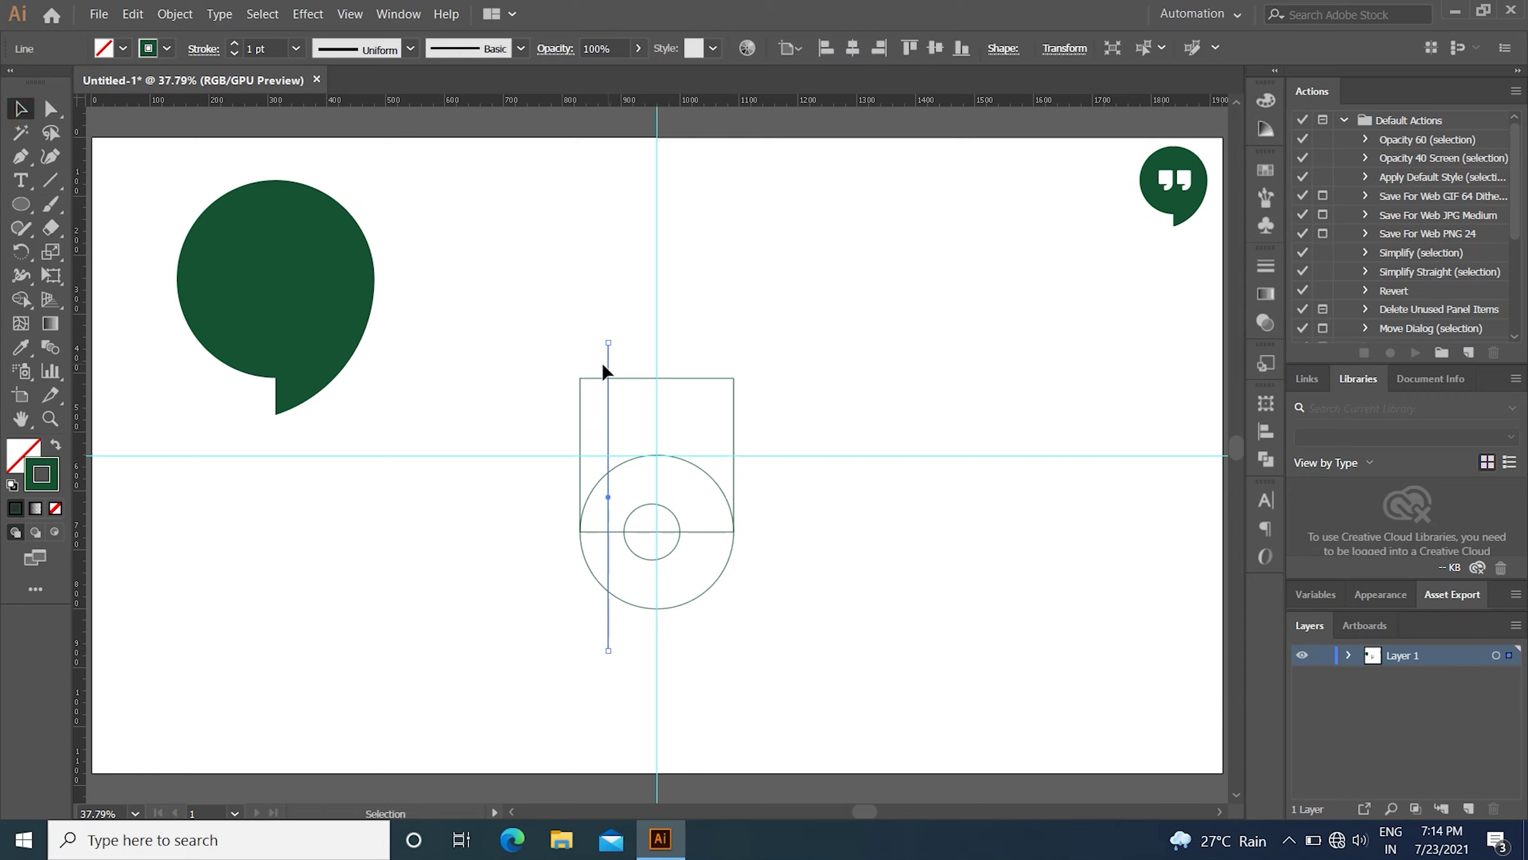
drag(608, 367, 633, 371)
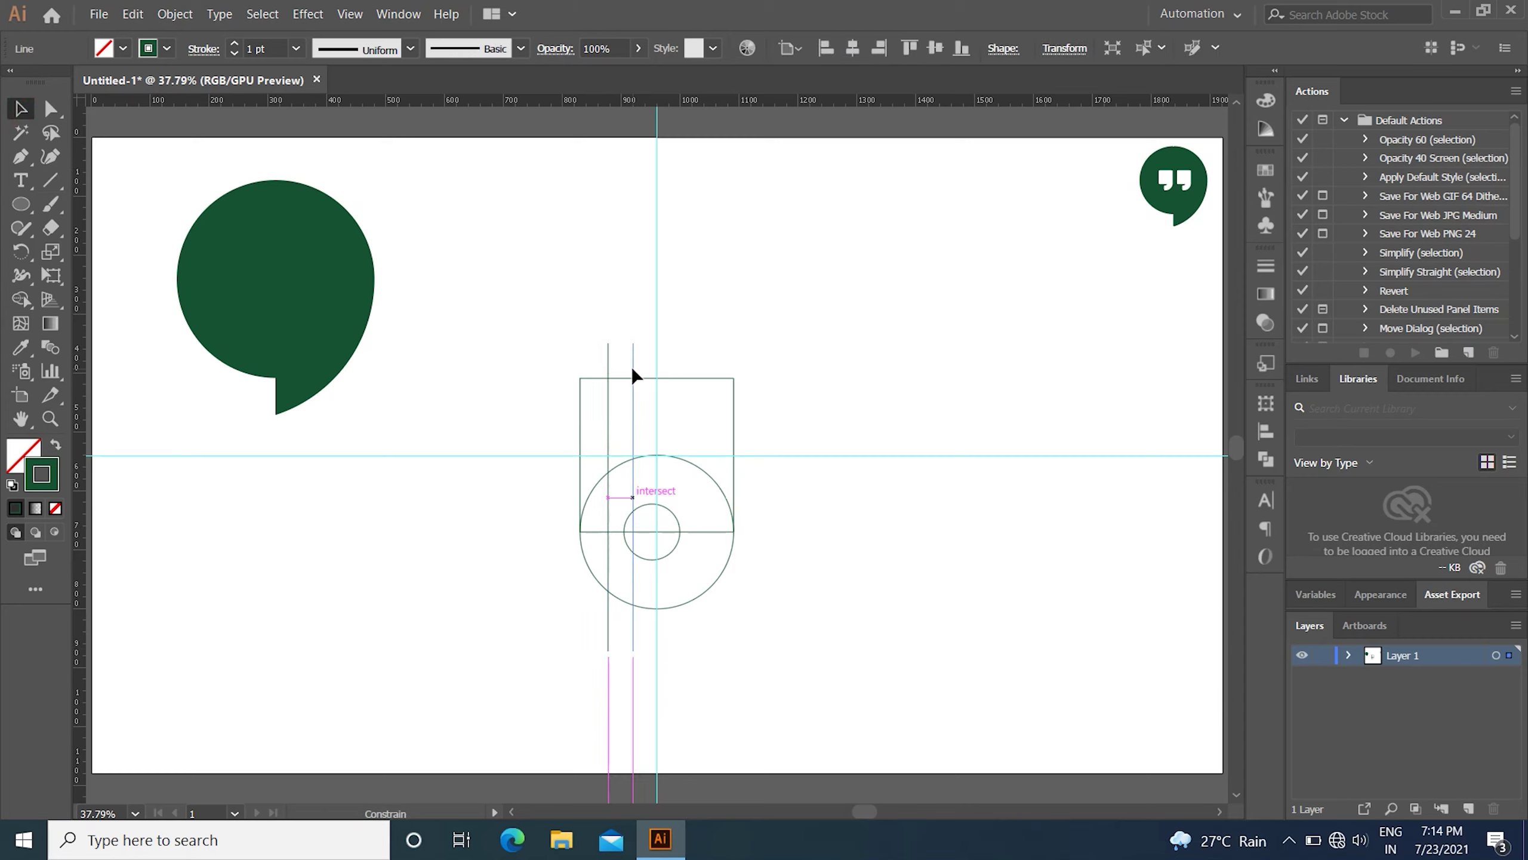
drag(634, 371, 637, 368)
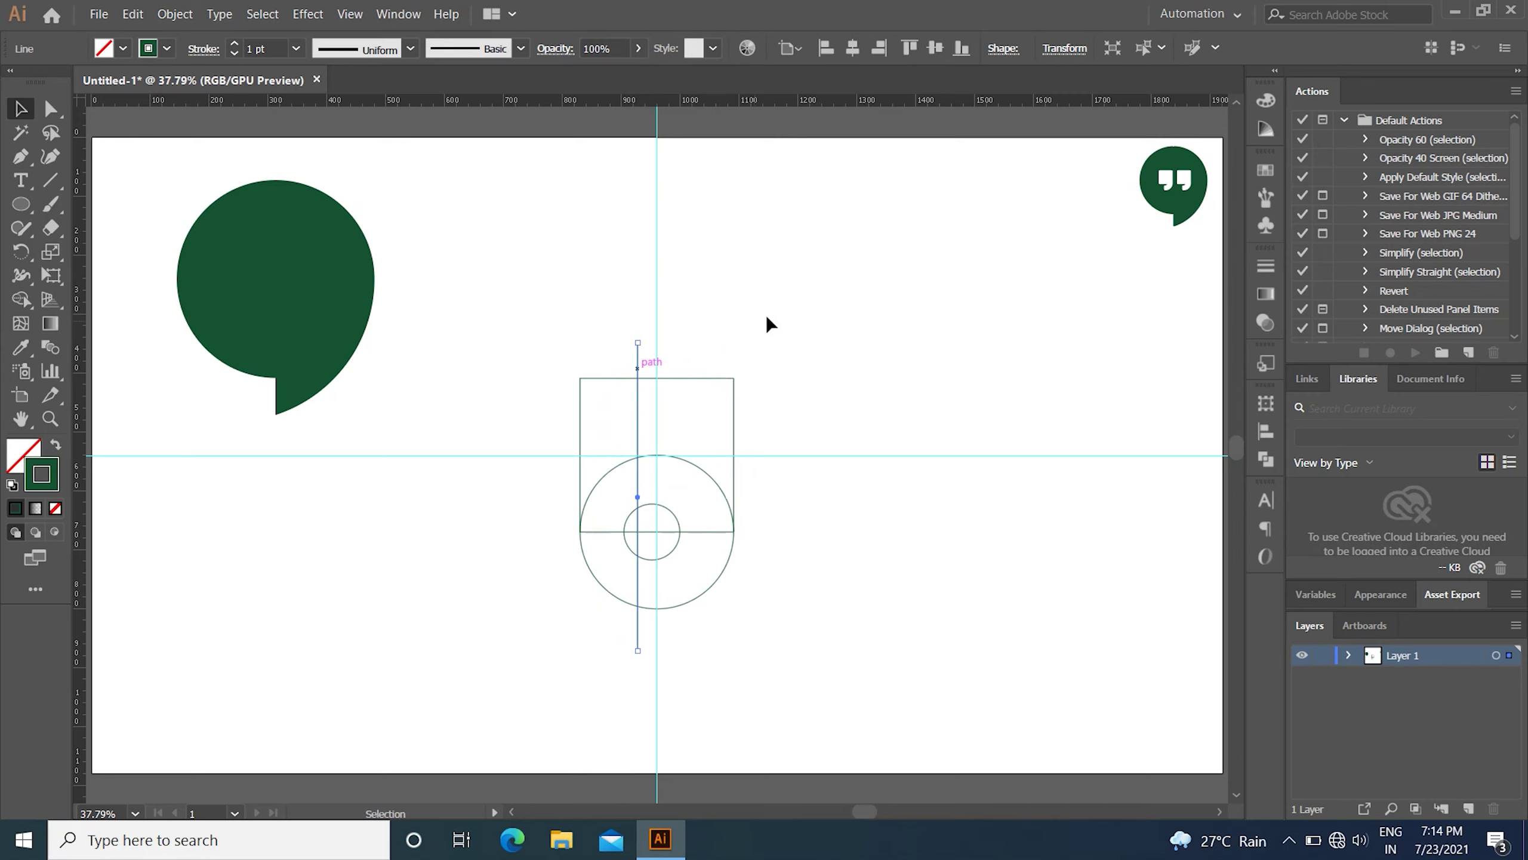
drag(552, 297, 817, 668)
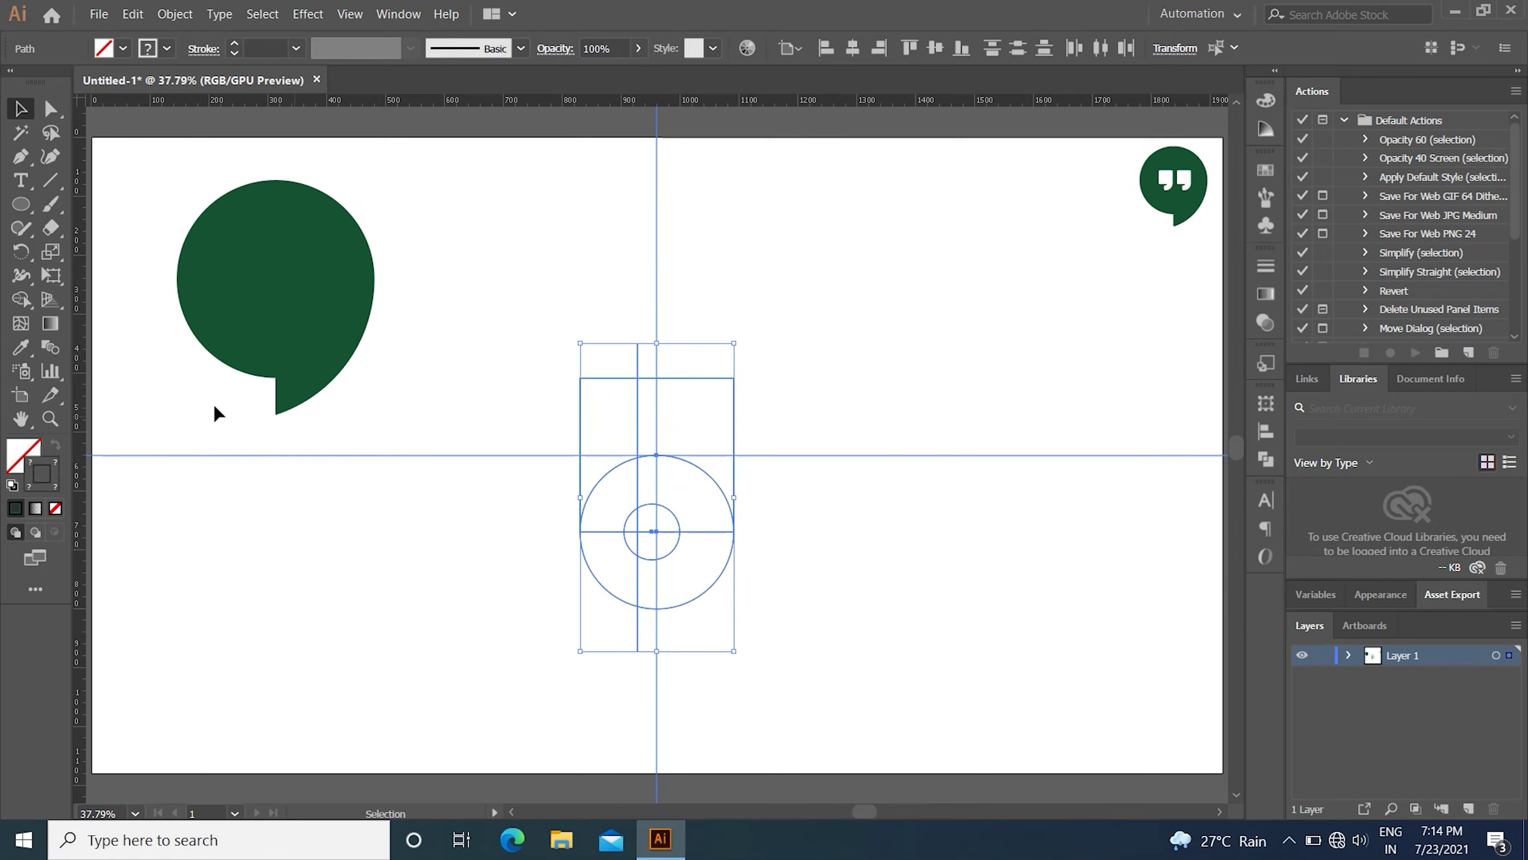
Use Shape Builder to merge the square region and delete the lower-left quarter and stray line ends.
click(20, 298)
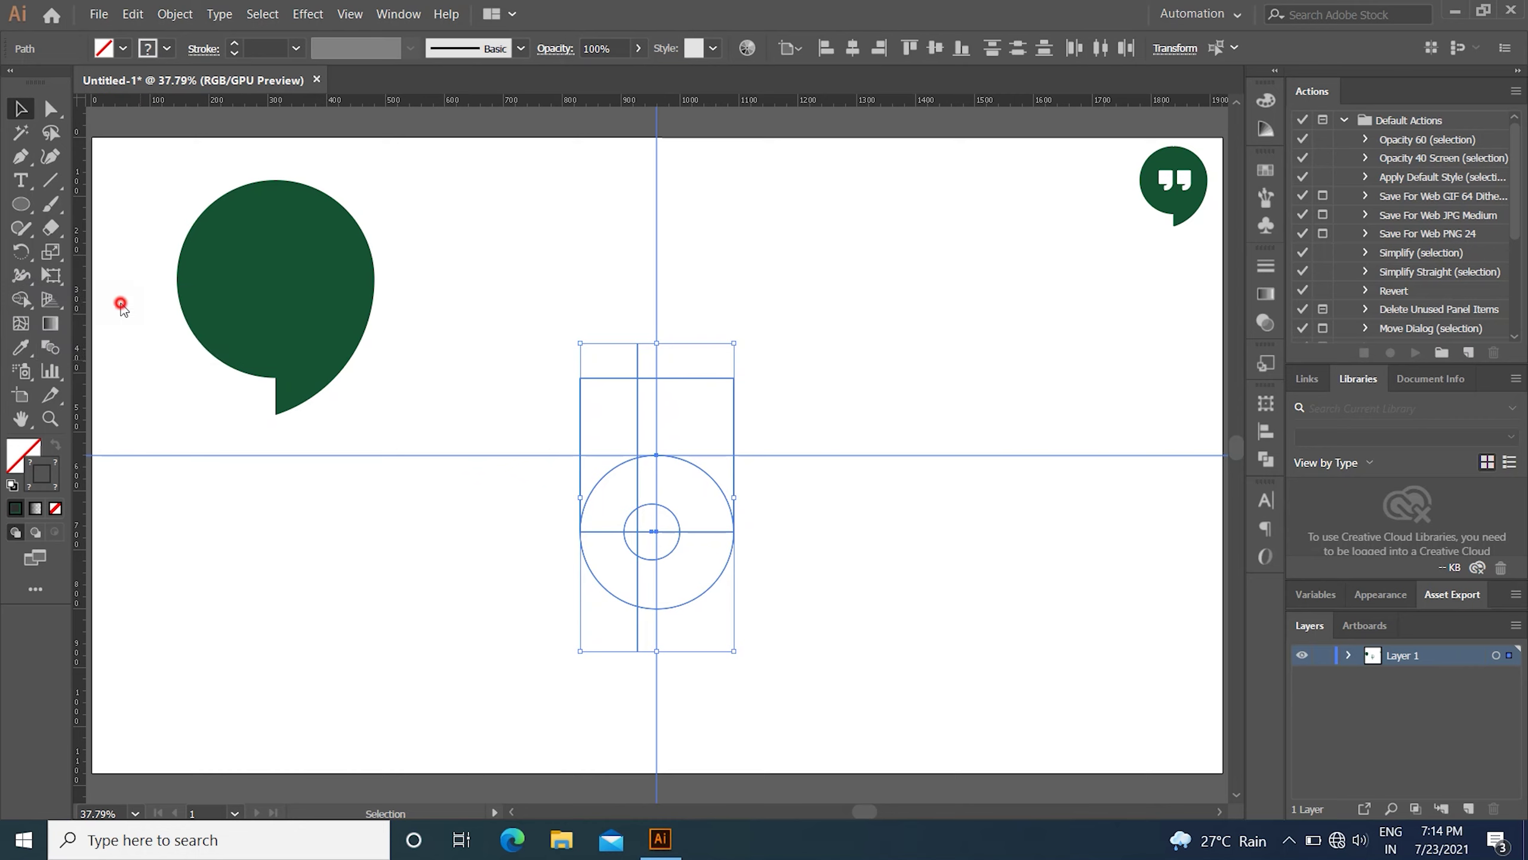
drag(645, 451, 672, 445)
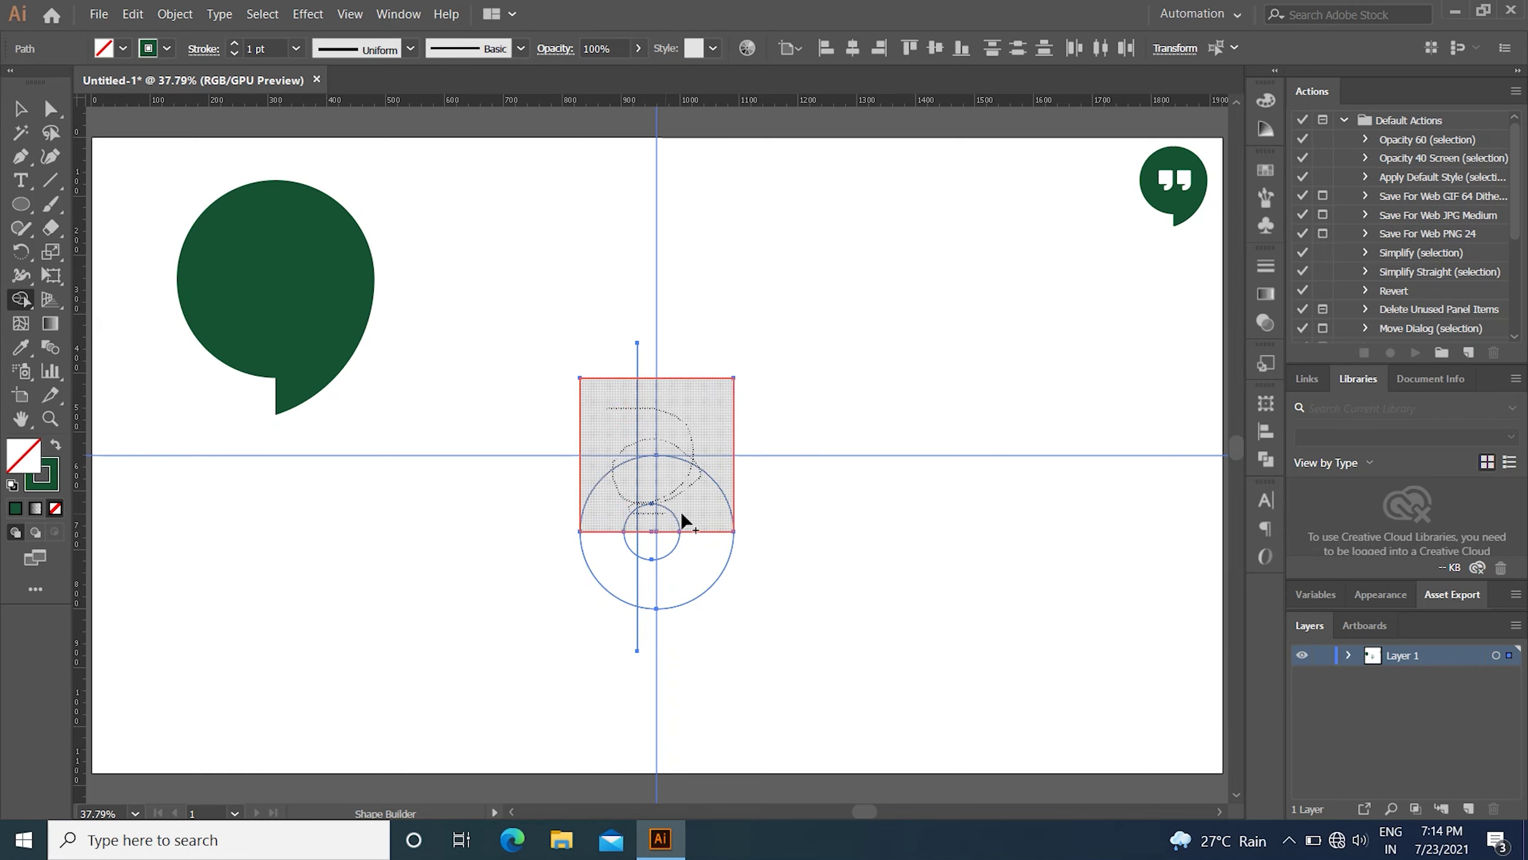
drag(688, 425, 647, 506)
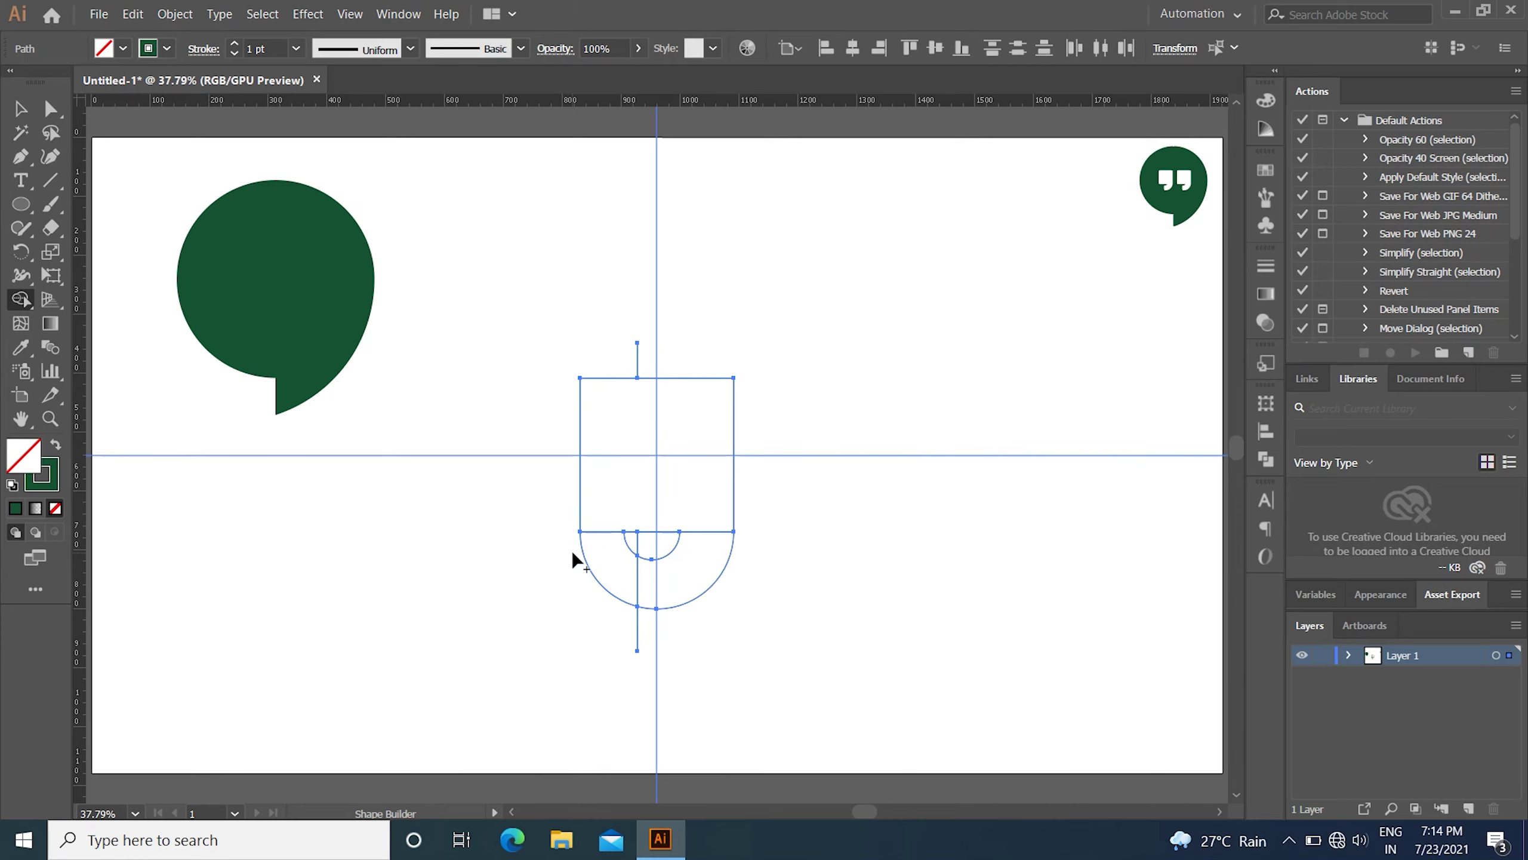
drag(575, 551, 605, 550)
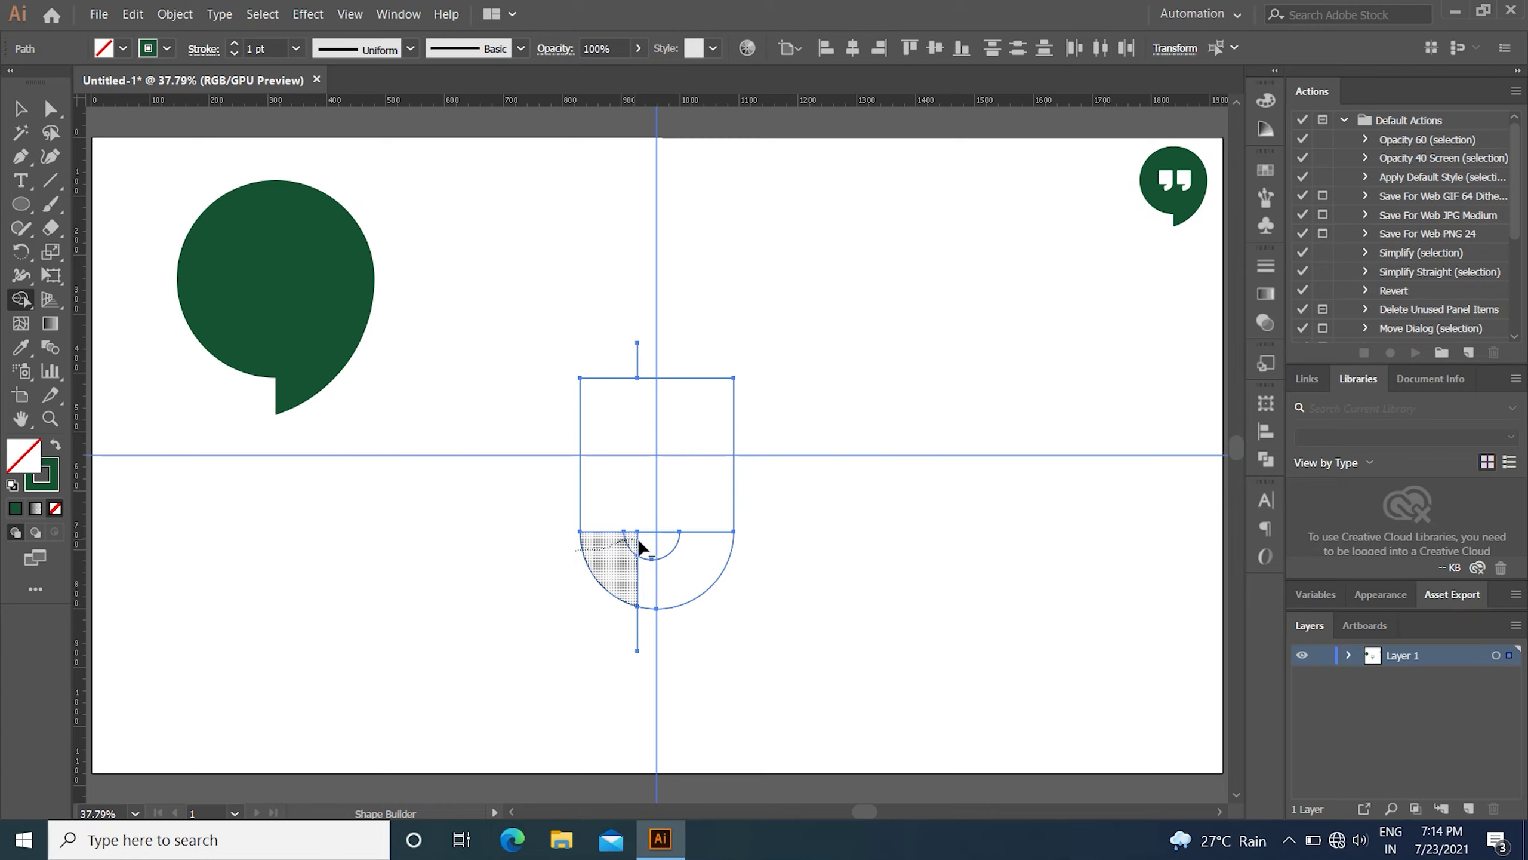
drag(637, 538, 650, 540)
alt+click(638, 626)
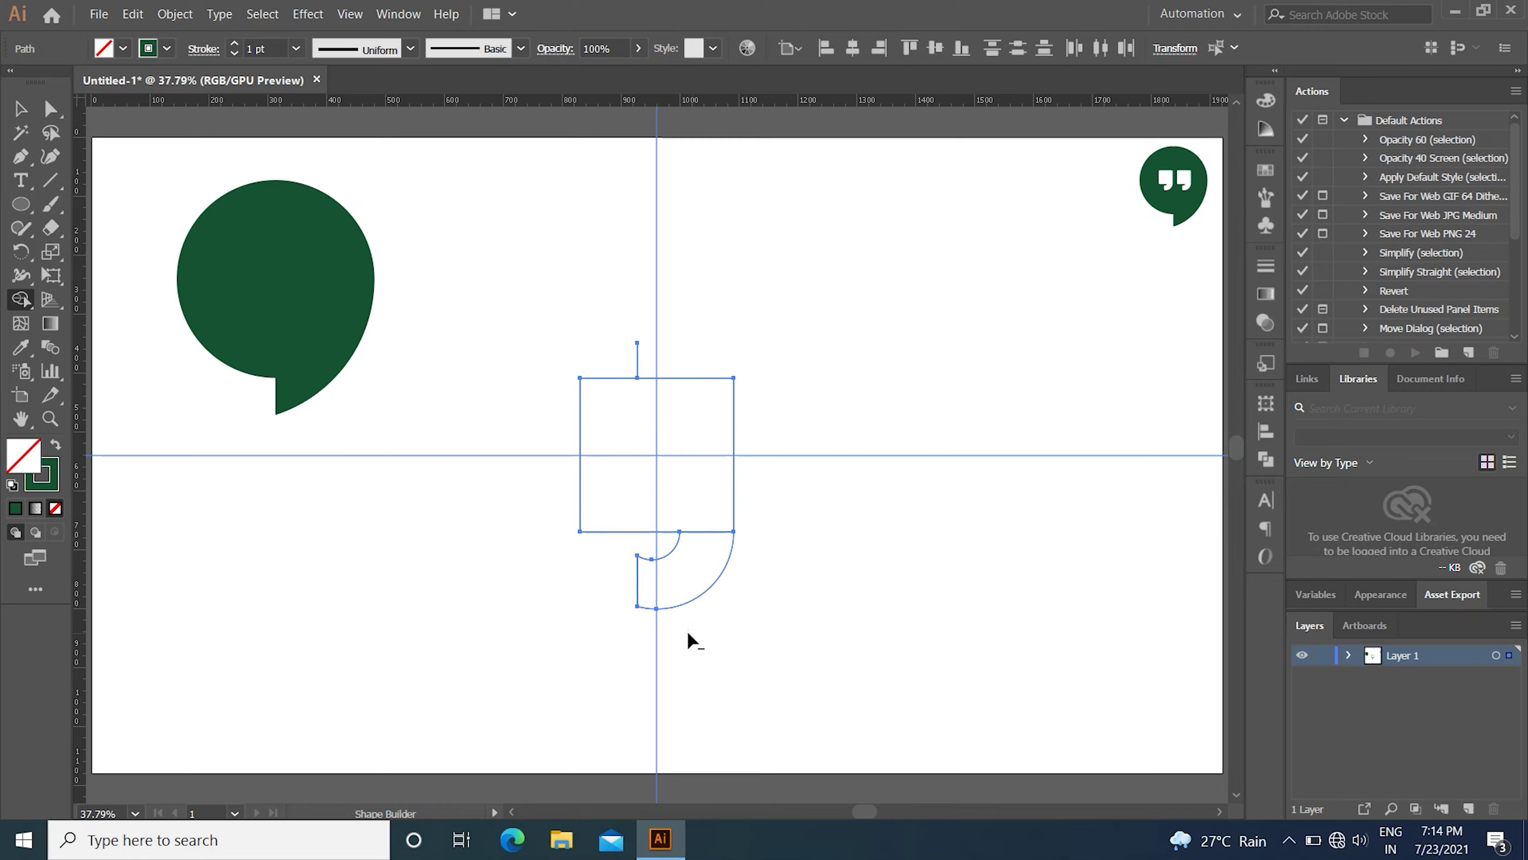
alt+click(633, 354)
key(v)
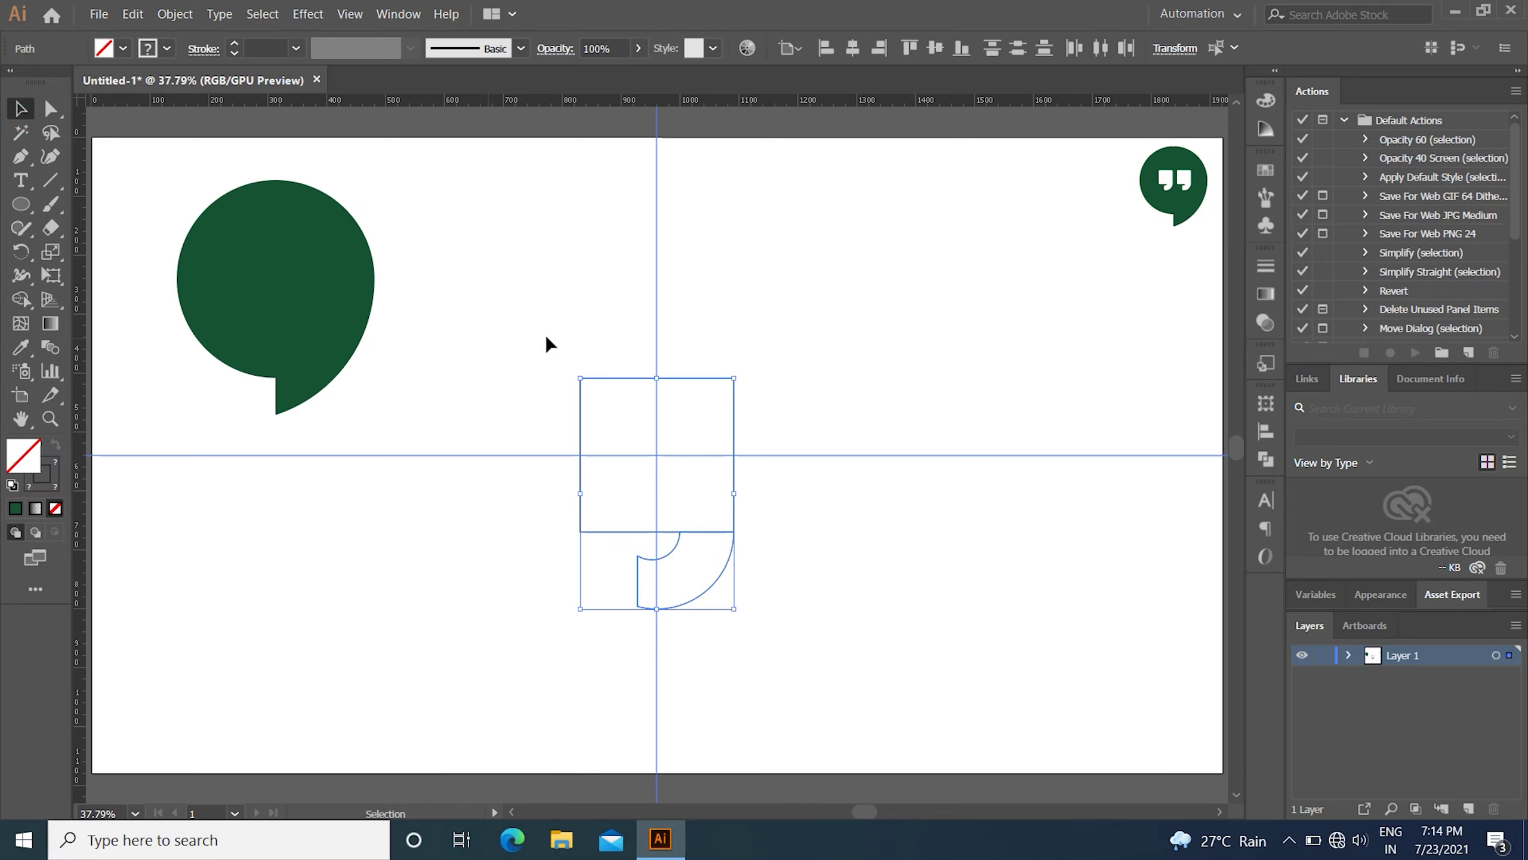
Fill the pieces dark green 155433 and unite them into one shape with Pathfinder.
click(15, 508)
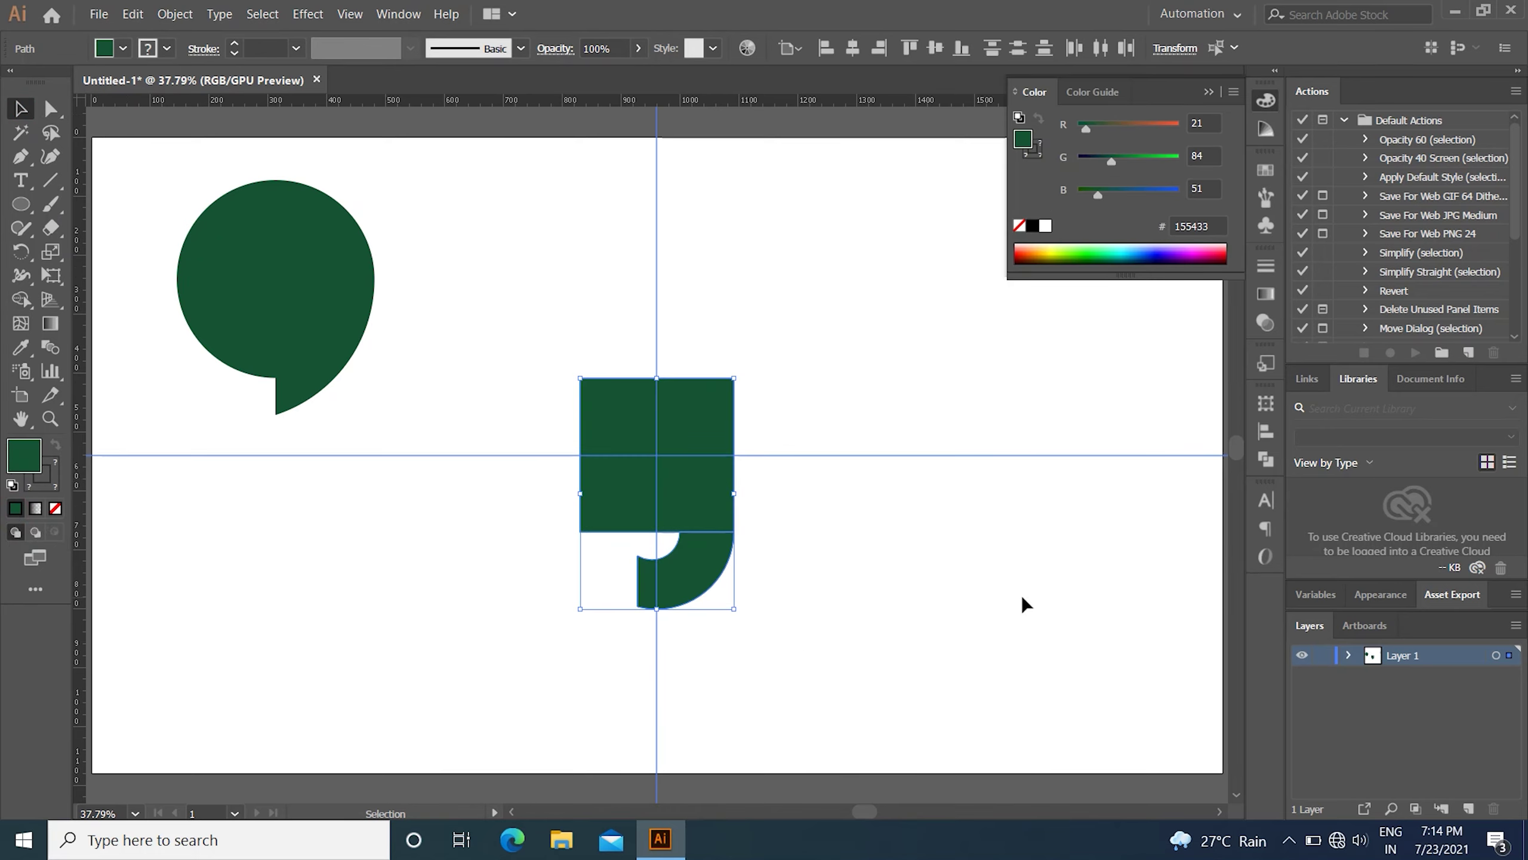
click(1267, 460)
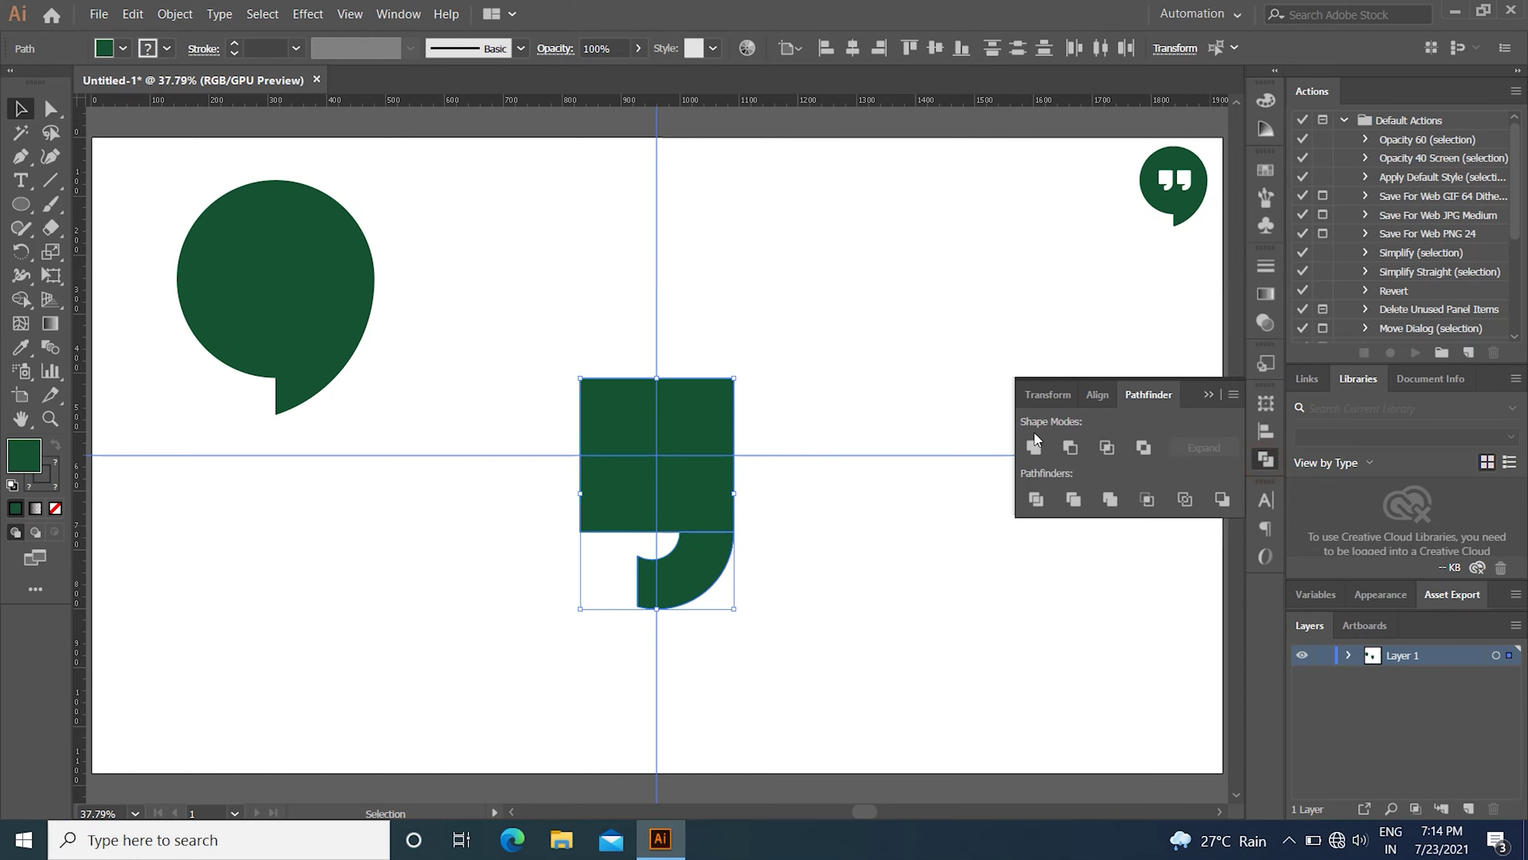
click(1034, 445)
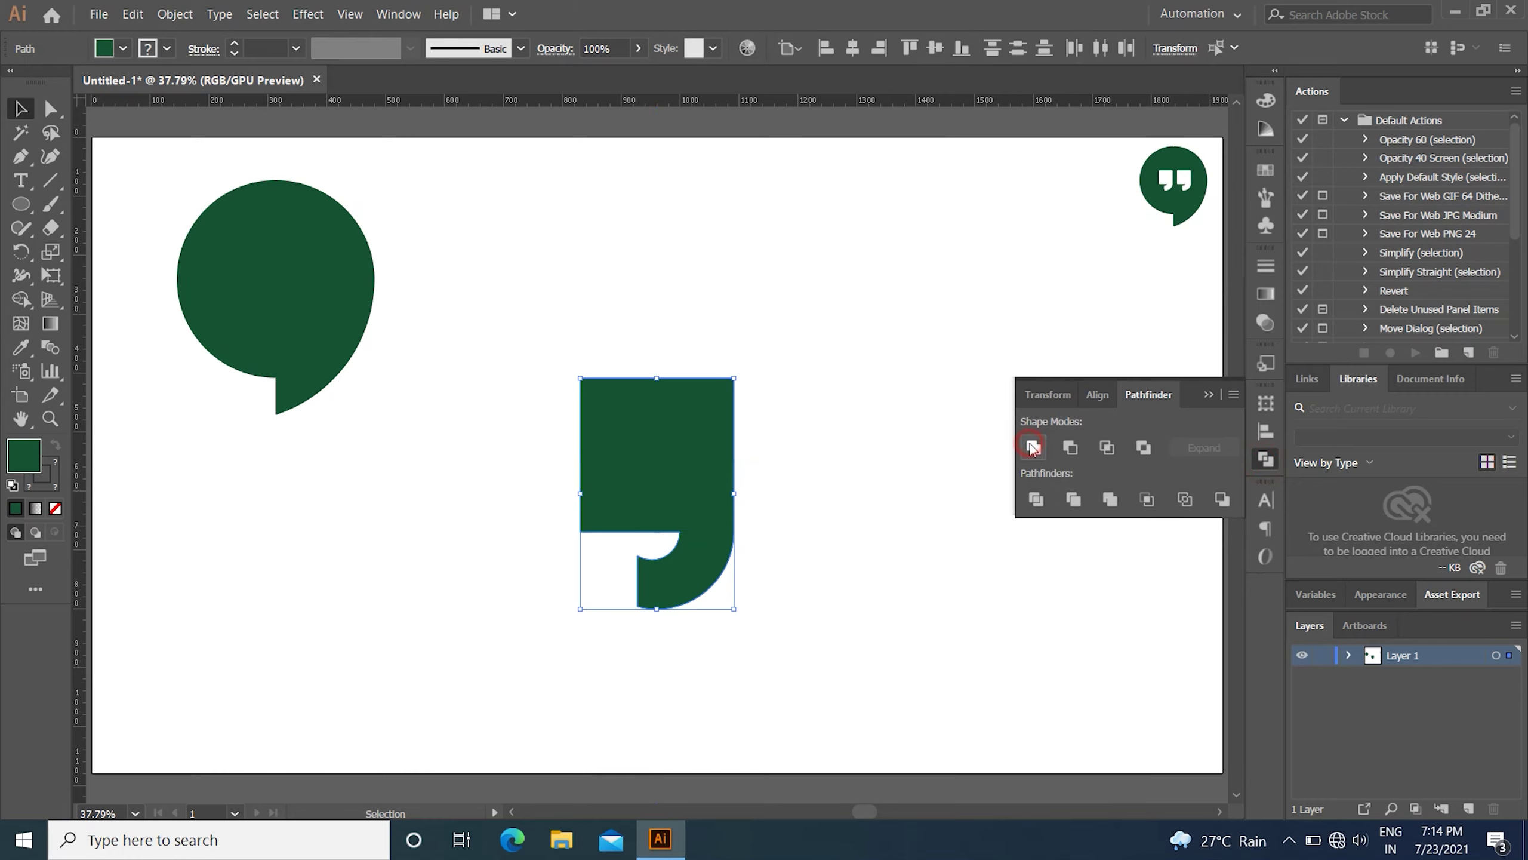
click(1208, 396)
click(954, 329)
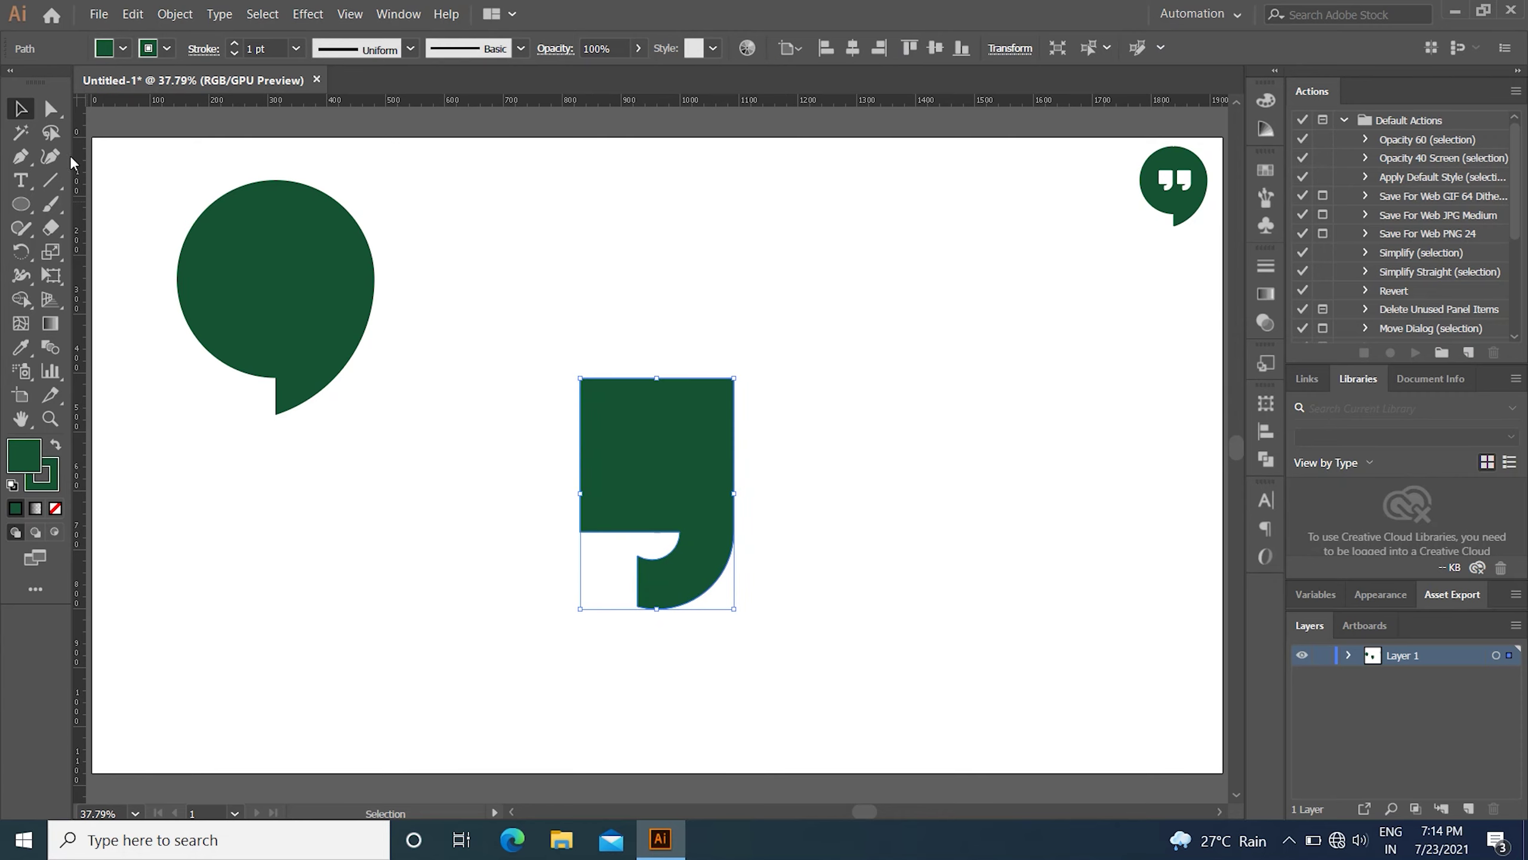
Round the comma shape's corners with Direct Selection and the live corner widgets.
click(52, 108)
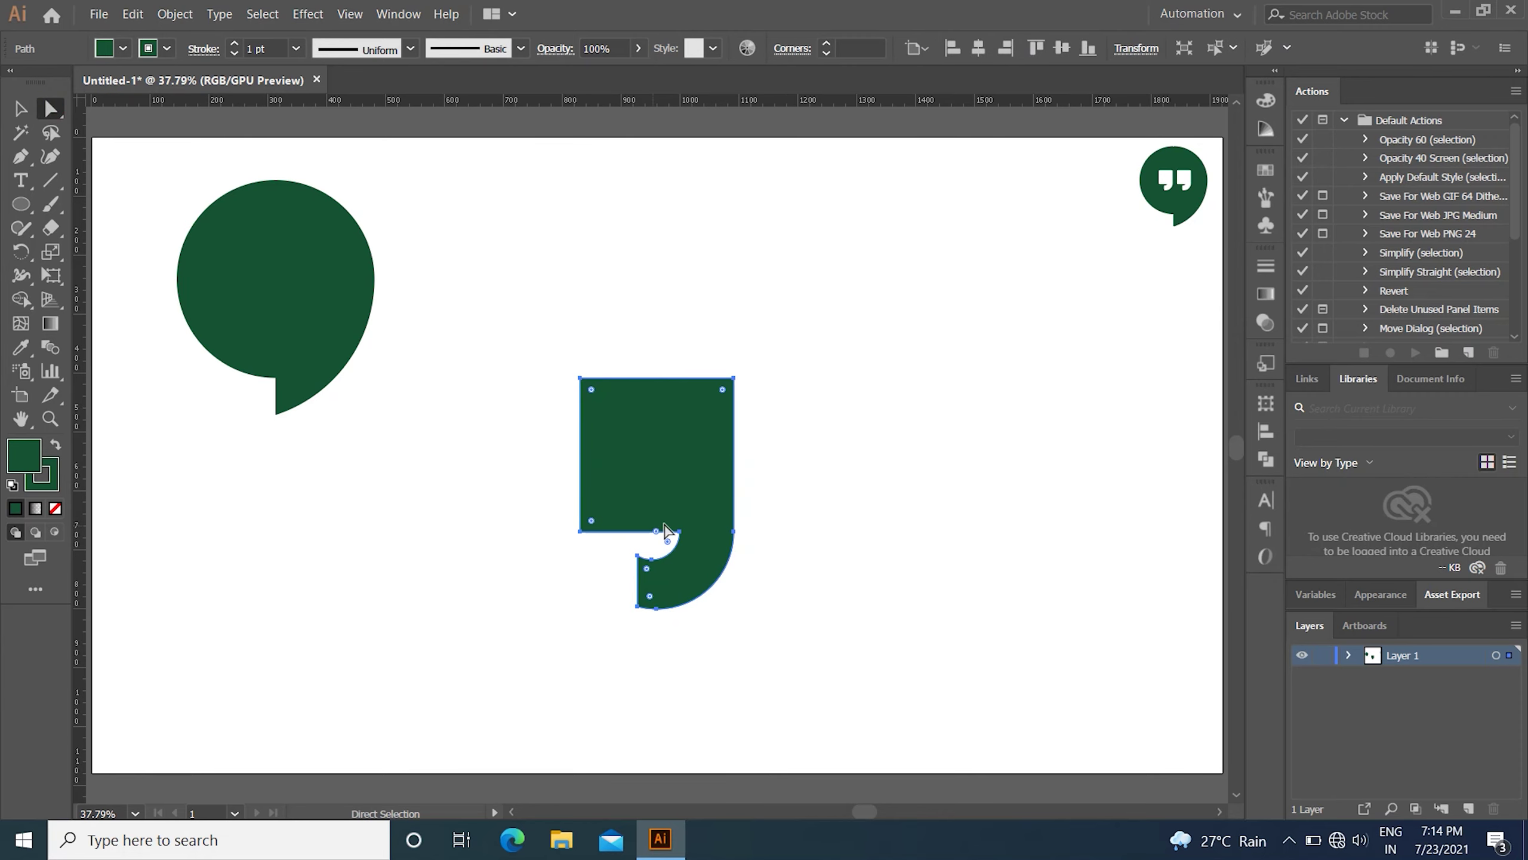
drag(540, 353, 656, 620)
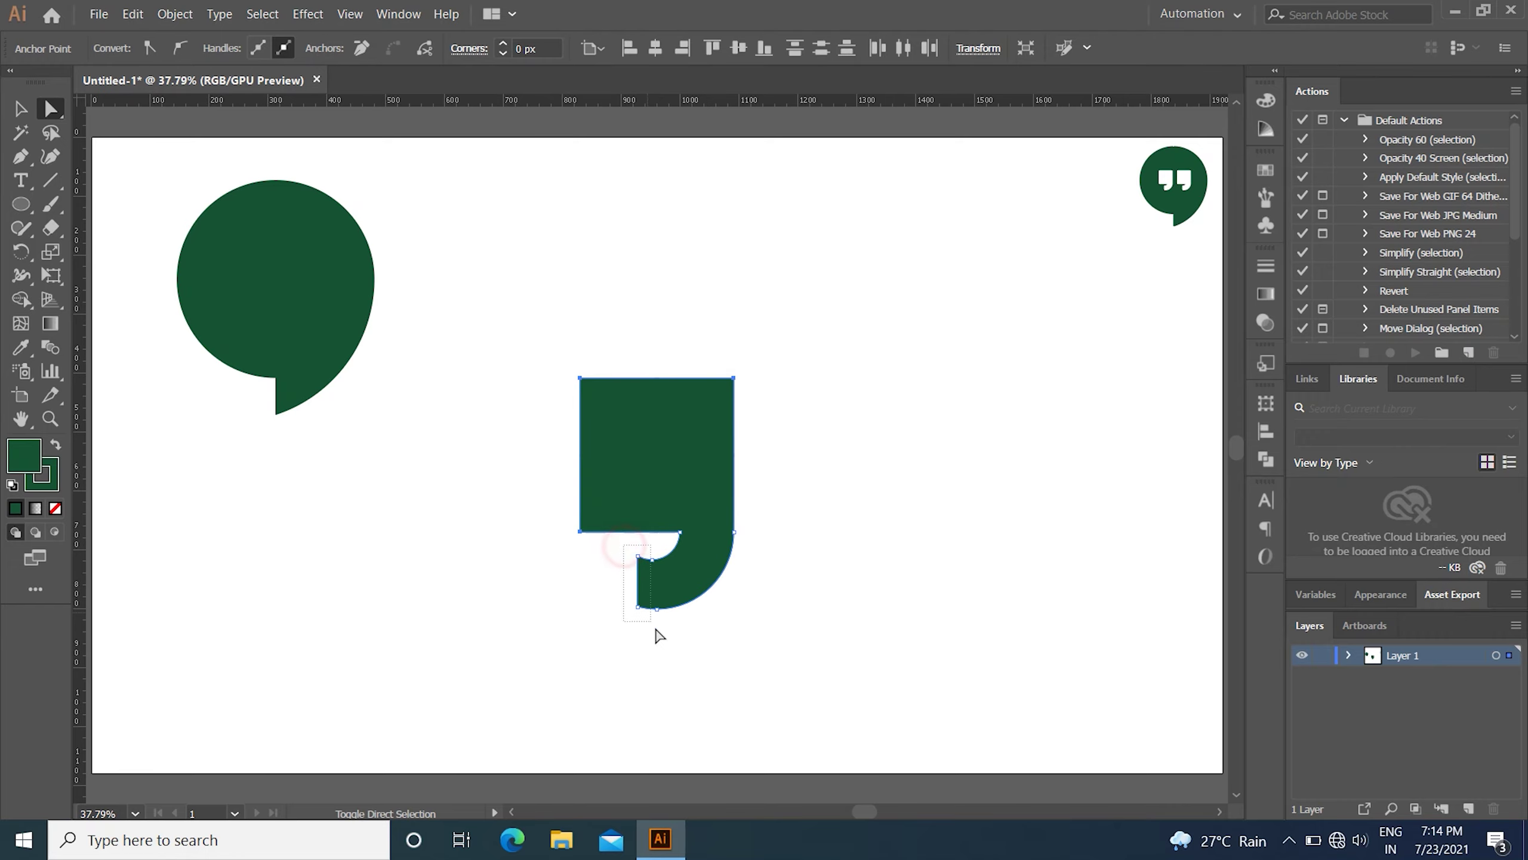
drag(607, 517, 639, 620)
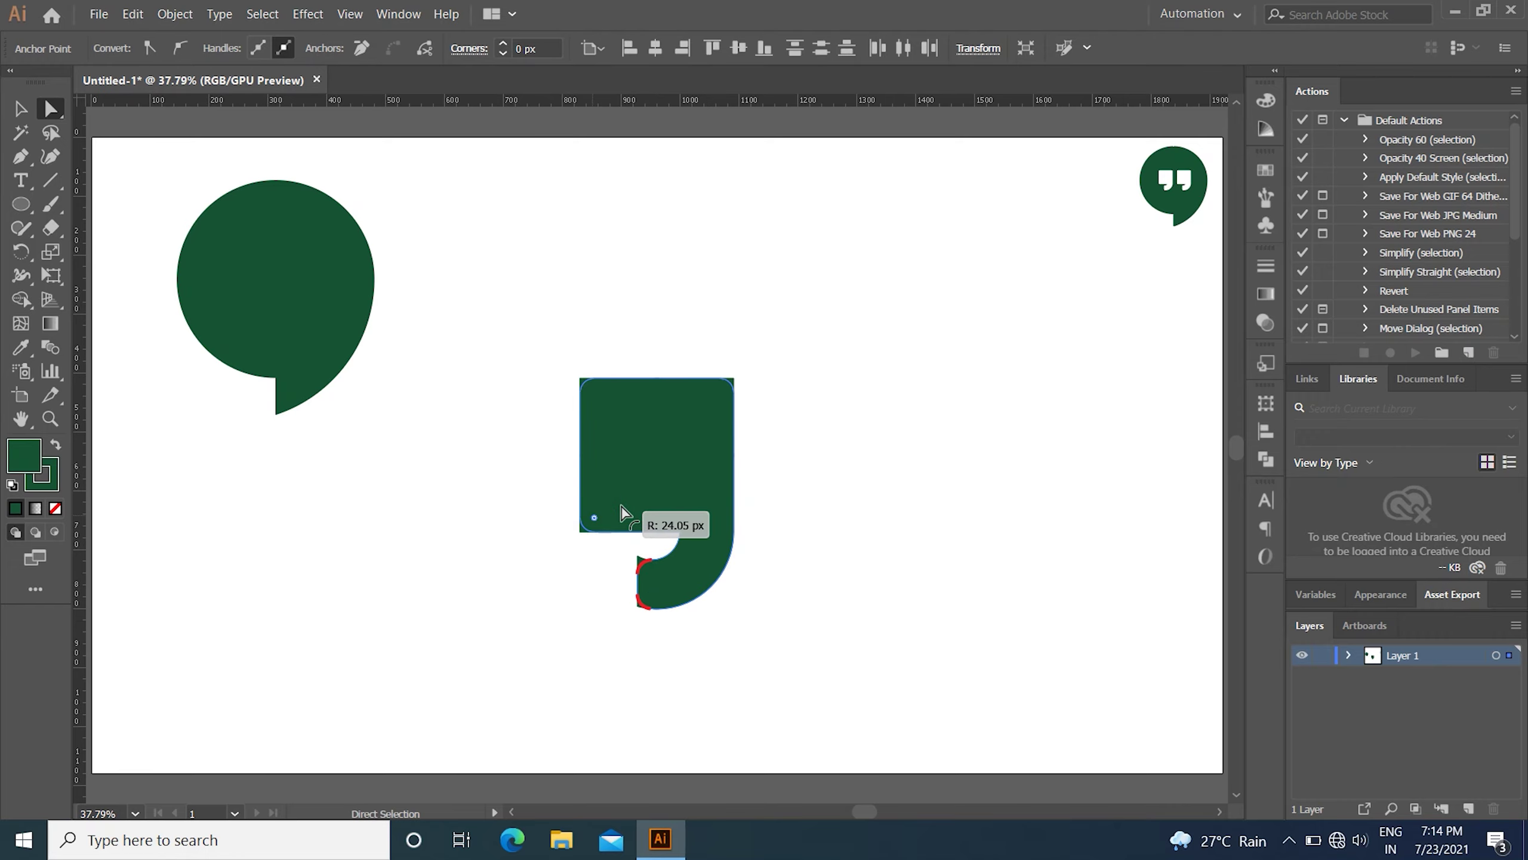
click(881, 343)
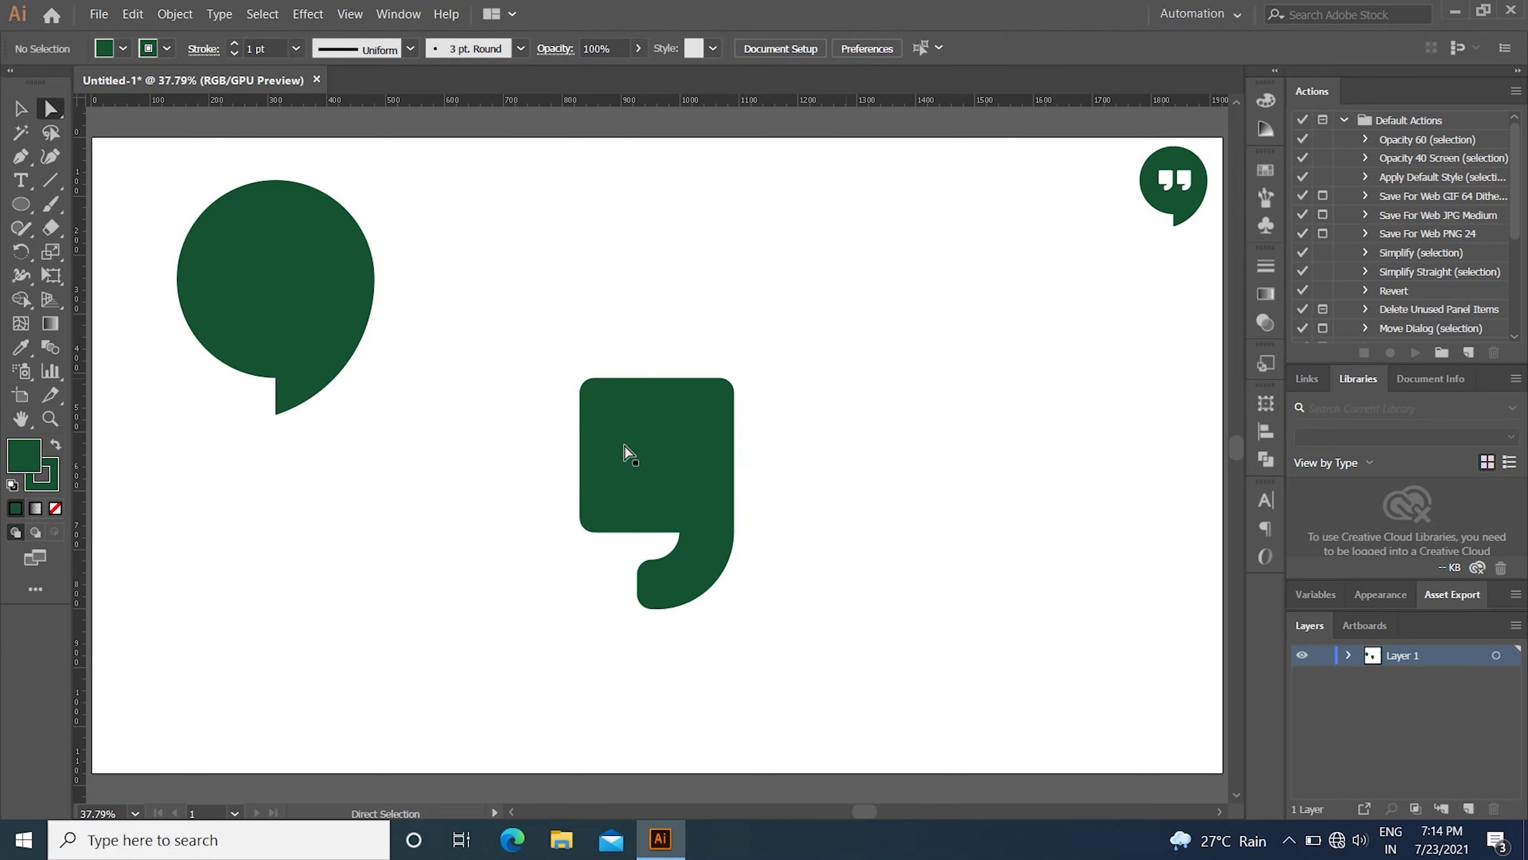
click(601, 450)
click(20, 109)
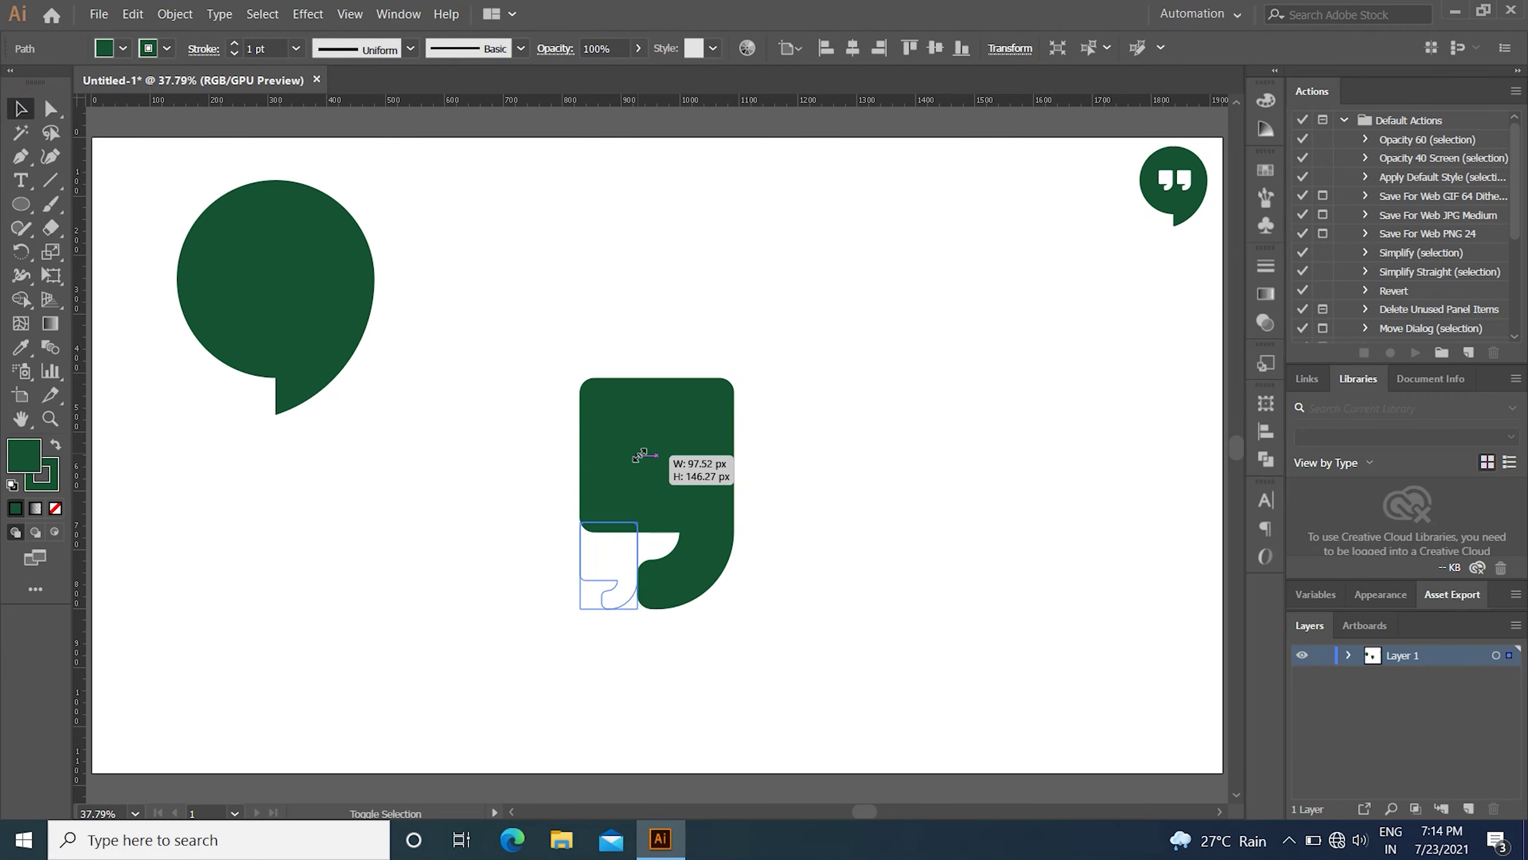
Shrink the comma to quote-mark size inside the green bubble.
mouse_move(736, 378)
mouse_down()
mouse_move(637, 522)
mouse_move(260, 274)
mouse_up()
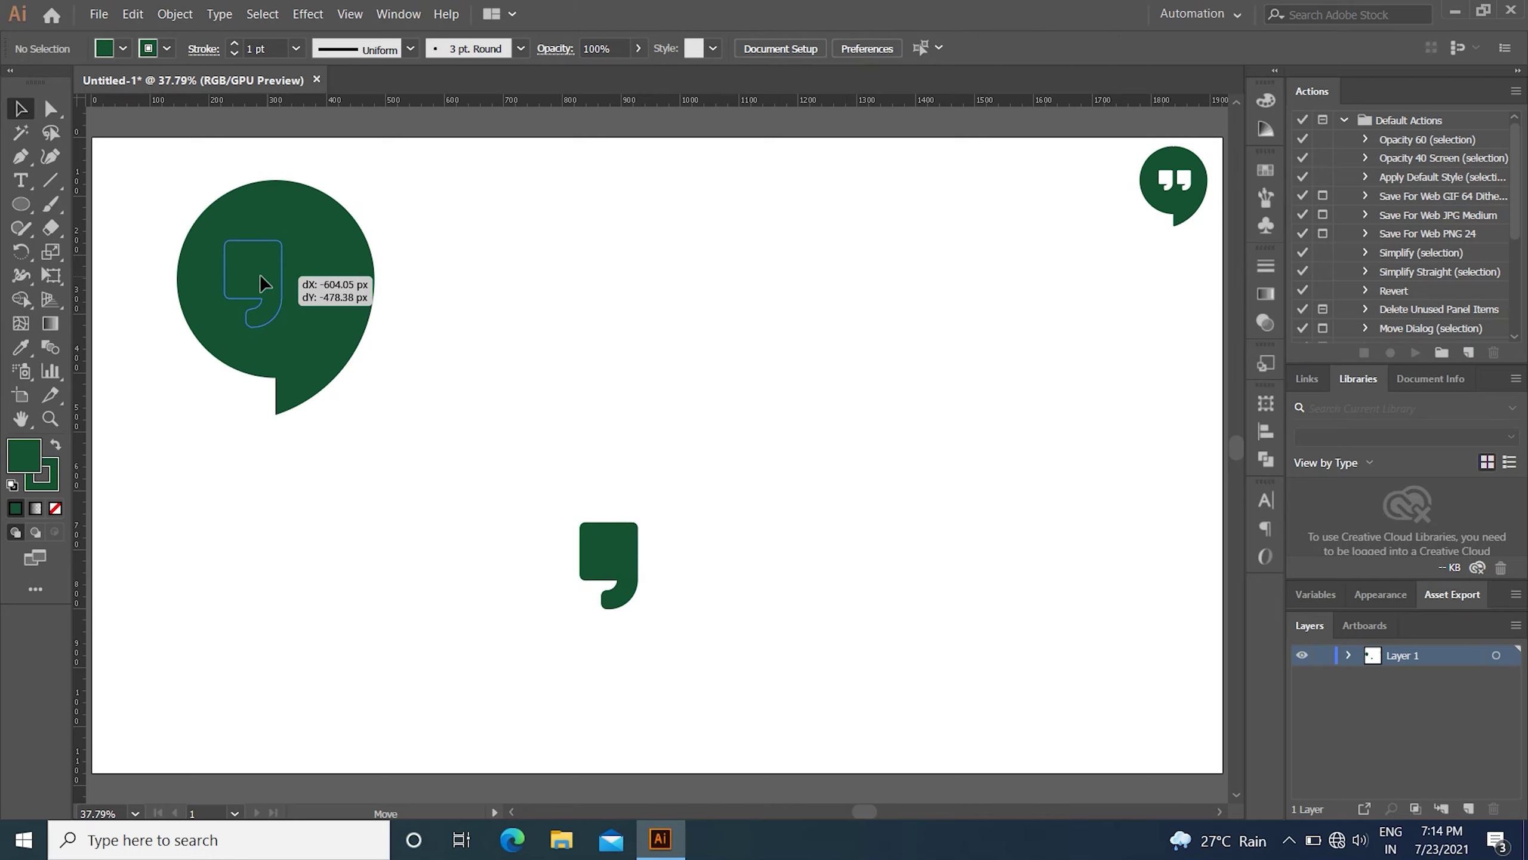
drag(276, 328, 252, 297)
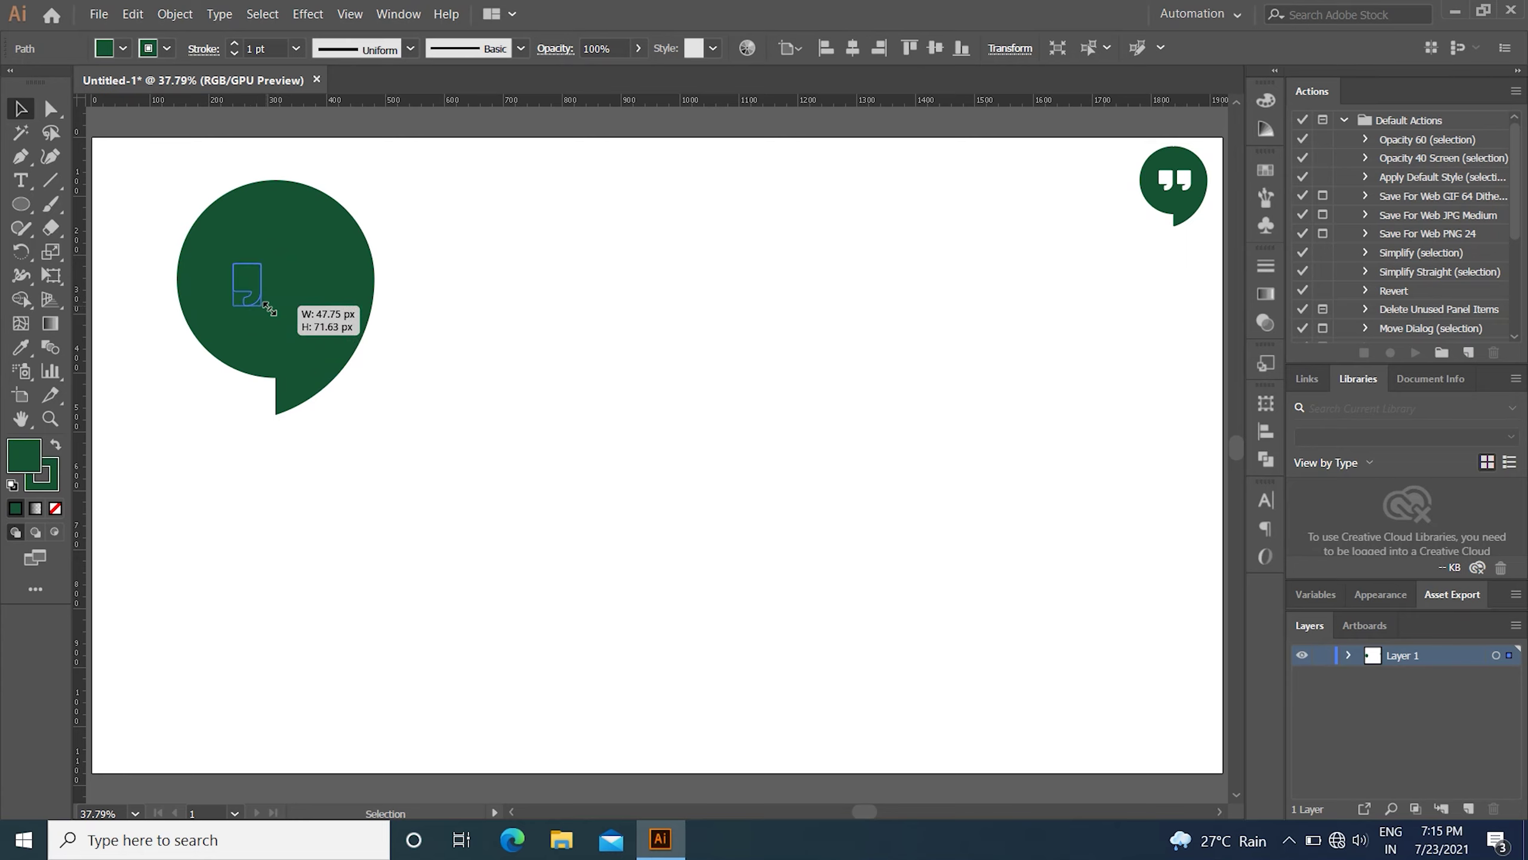
drag(252, 297, 263, 307)
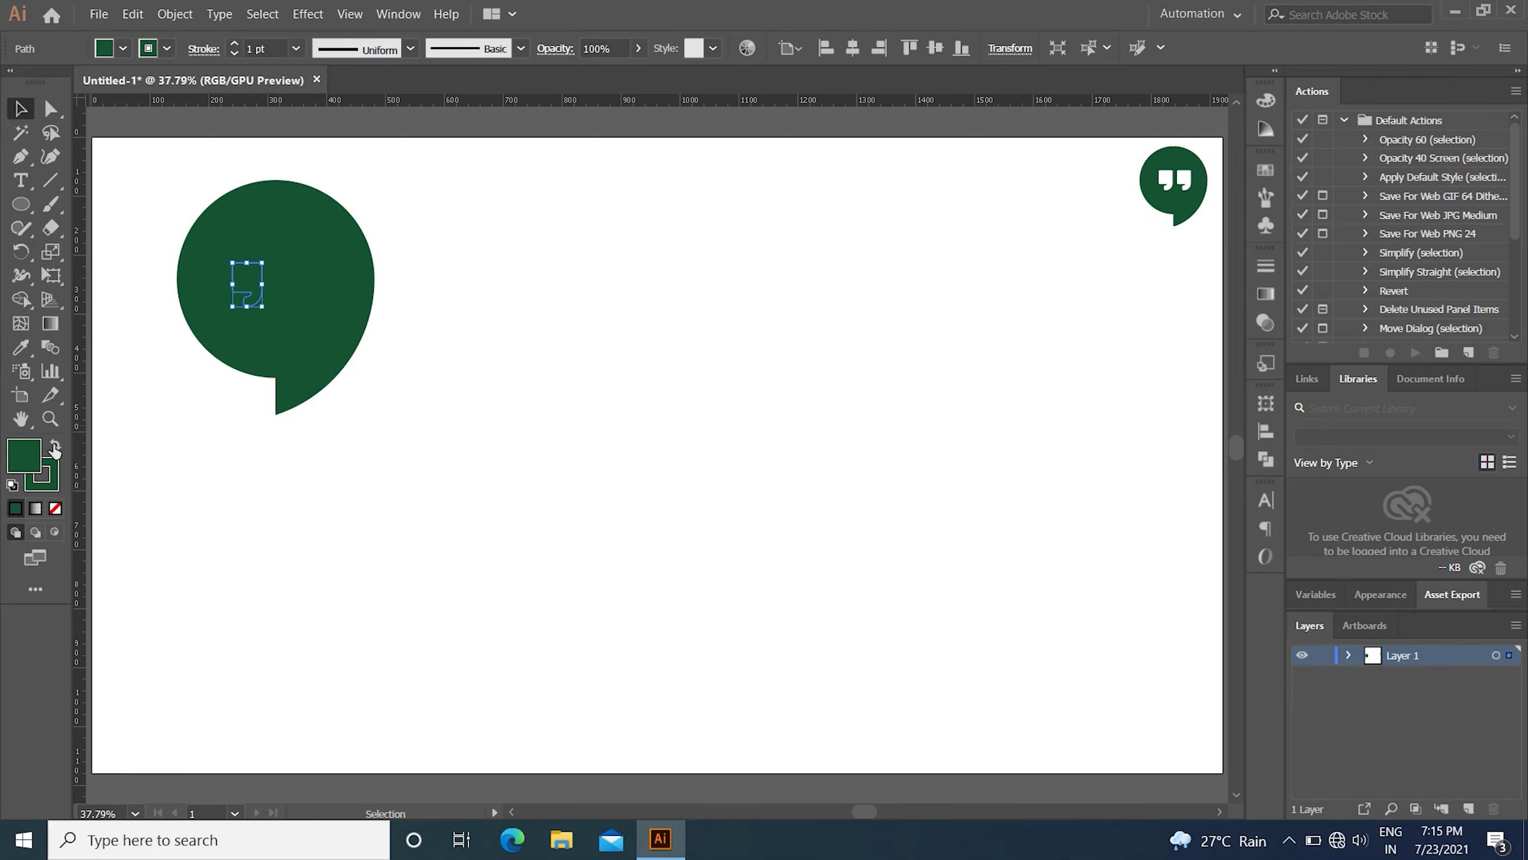
Give the comma no stroke and a white FFFFFF fill, then duplicate it to the right.
click(55, 485)
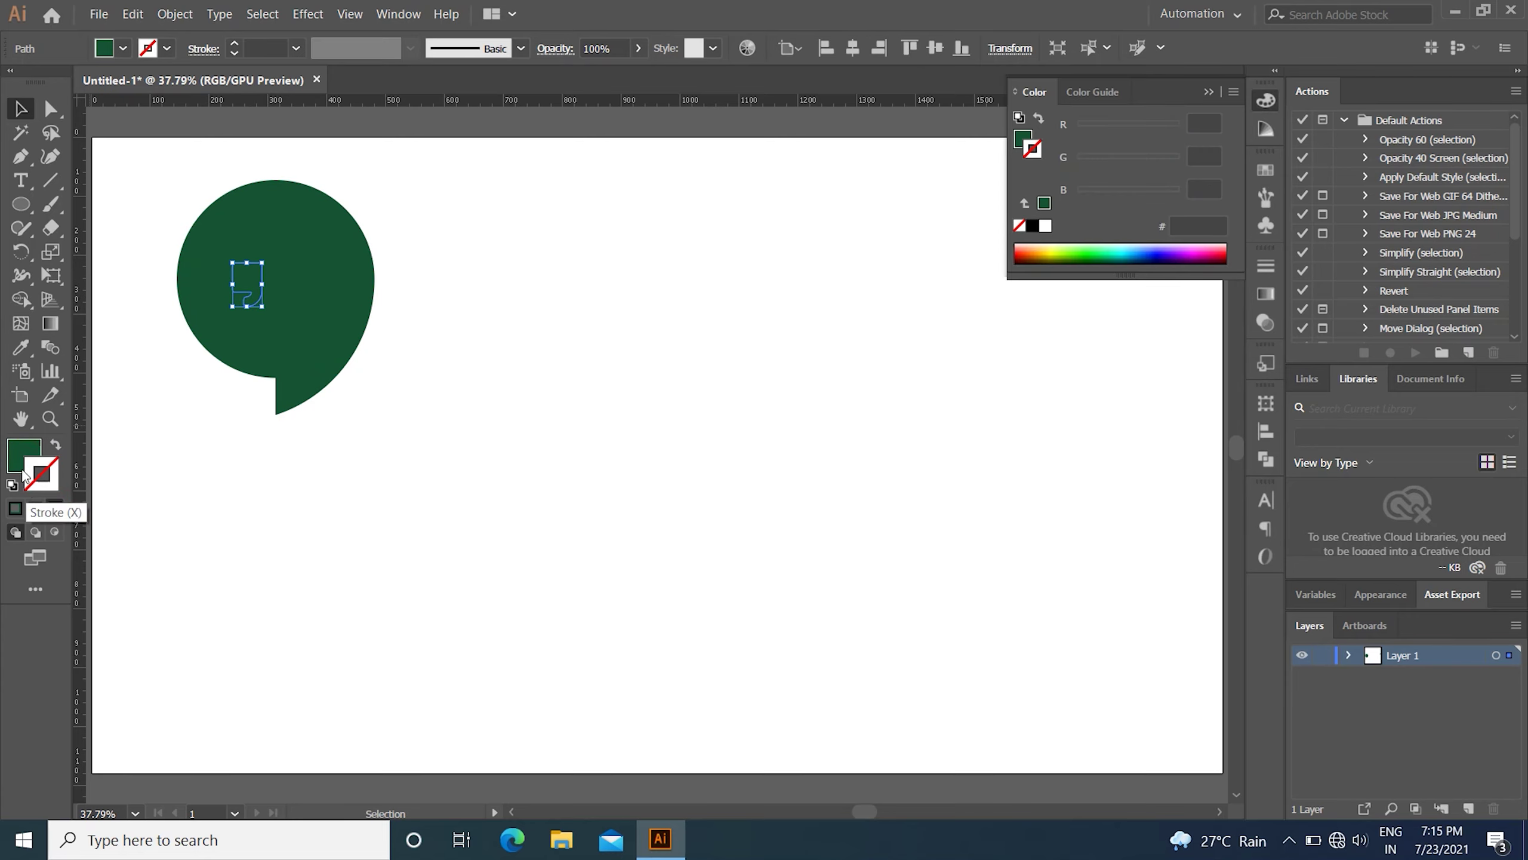
double_click(24, 454)
text(ffffff)
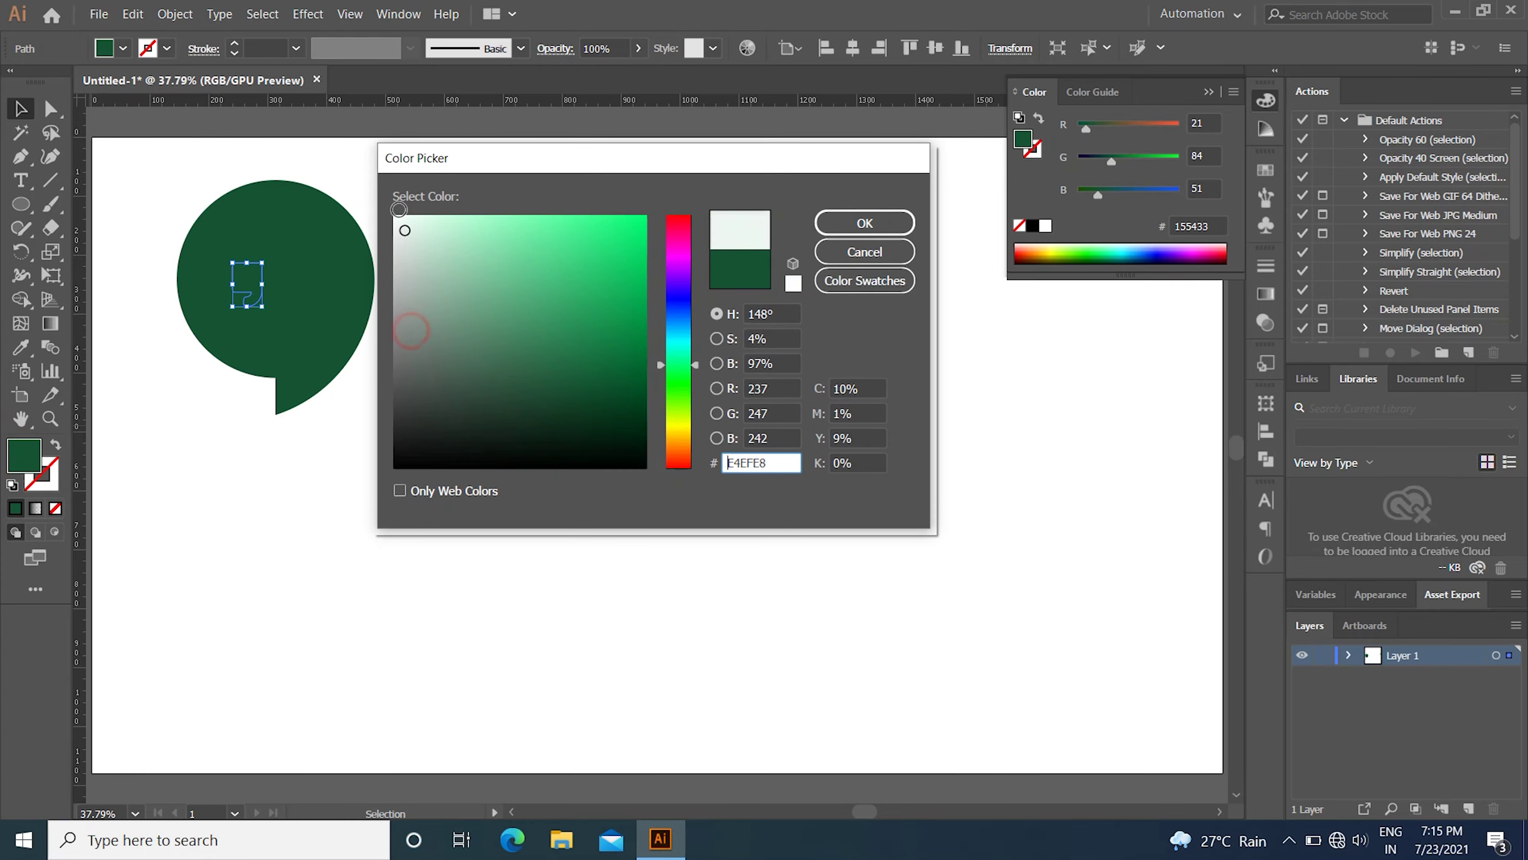
click(864, 223)
click(641, 314)
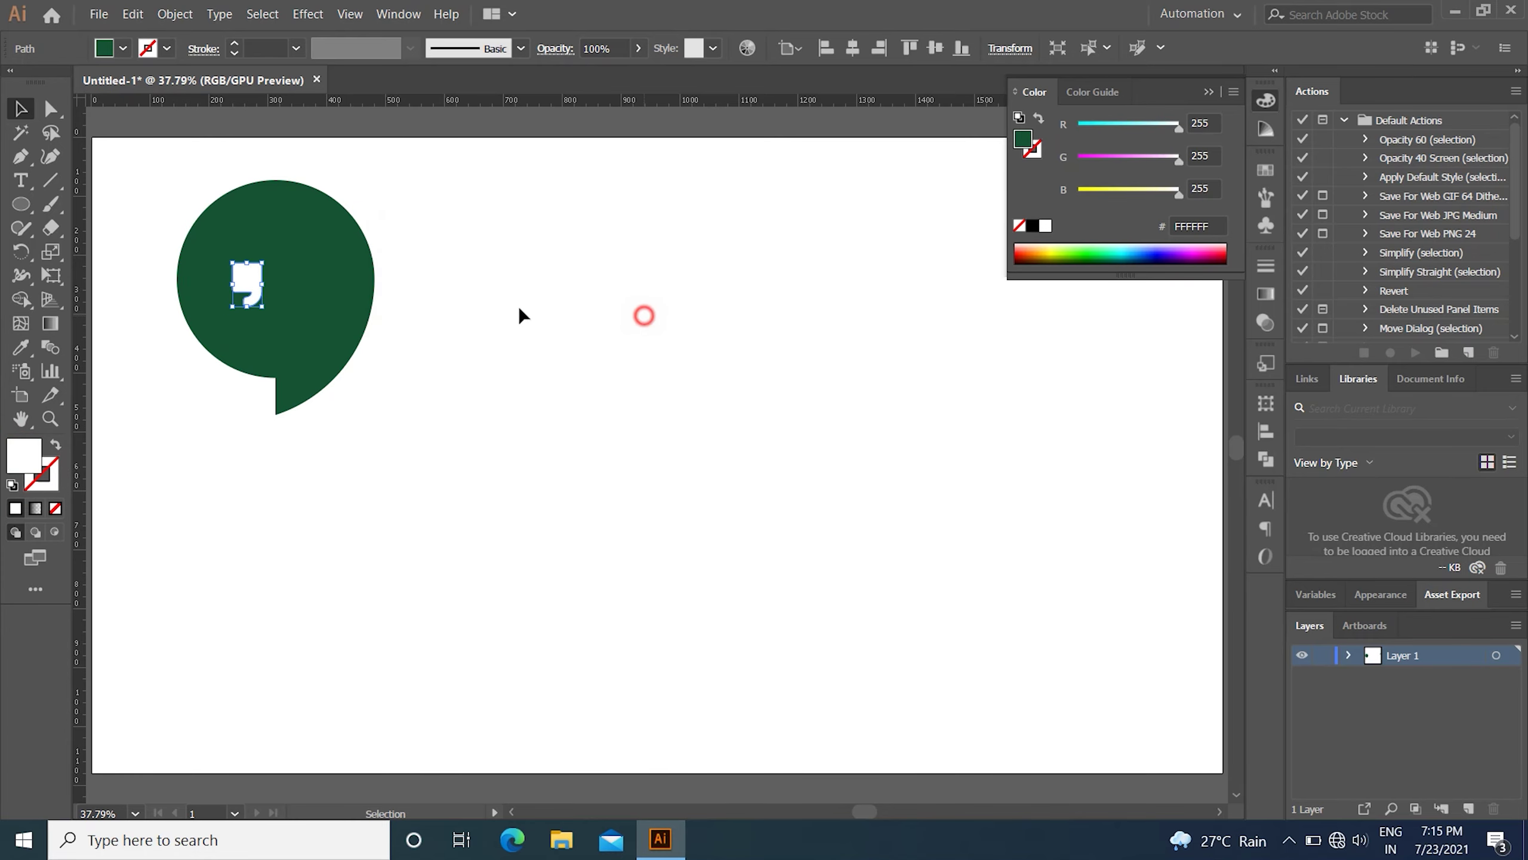
drag(245, 280, 295, 288)
Group the two white quote marks into one object.
click(477, 273)
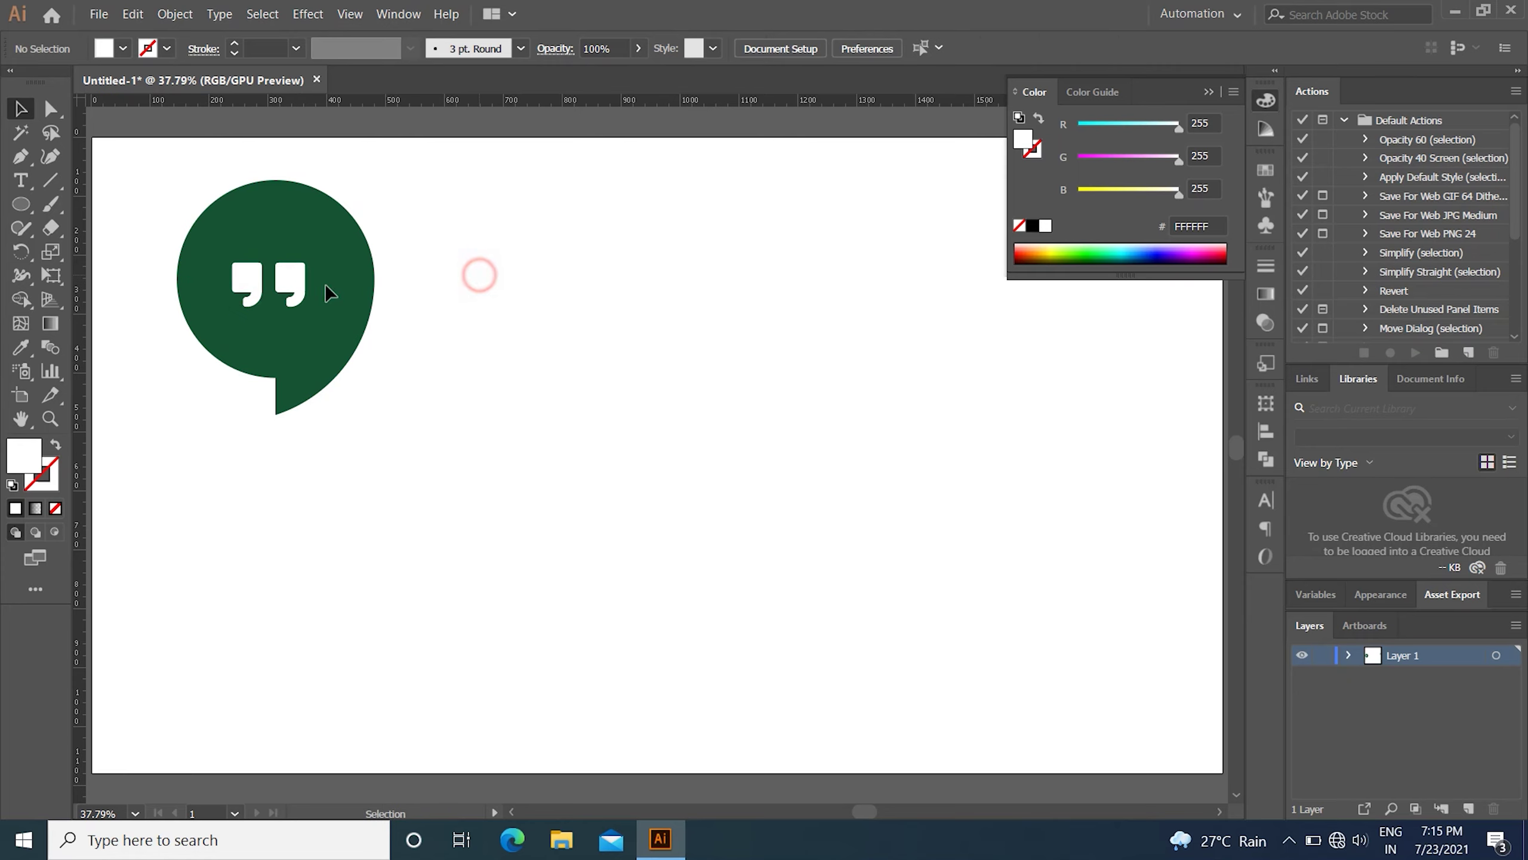
click(246, 288)
shift+click(292, 283)
right_click(292, 282)
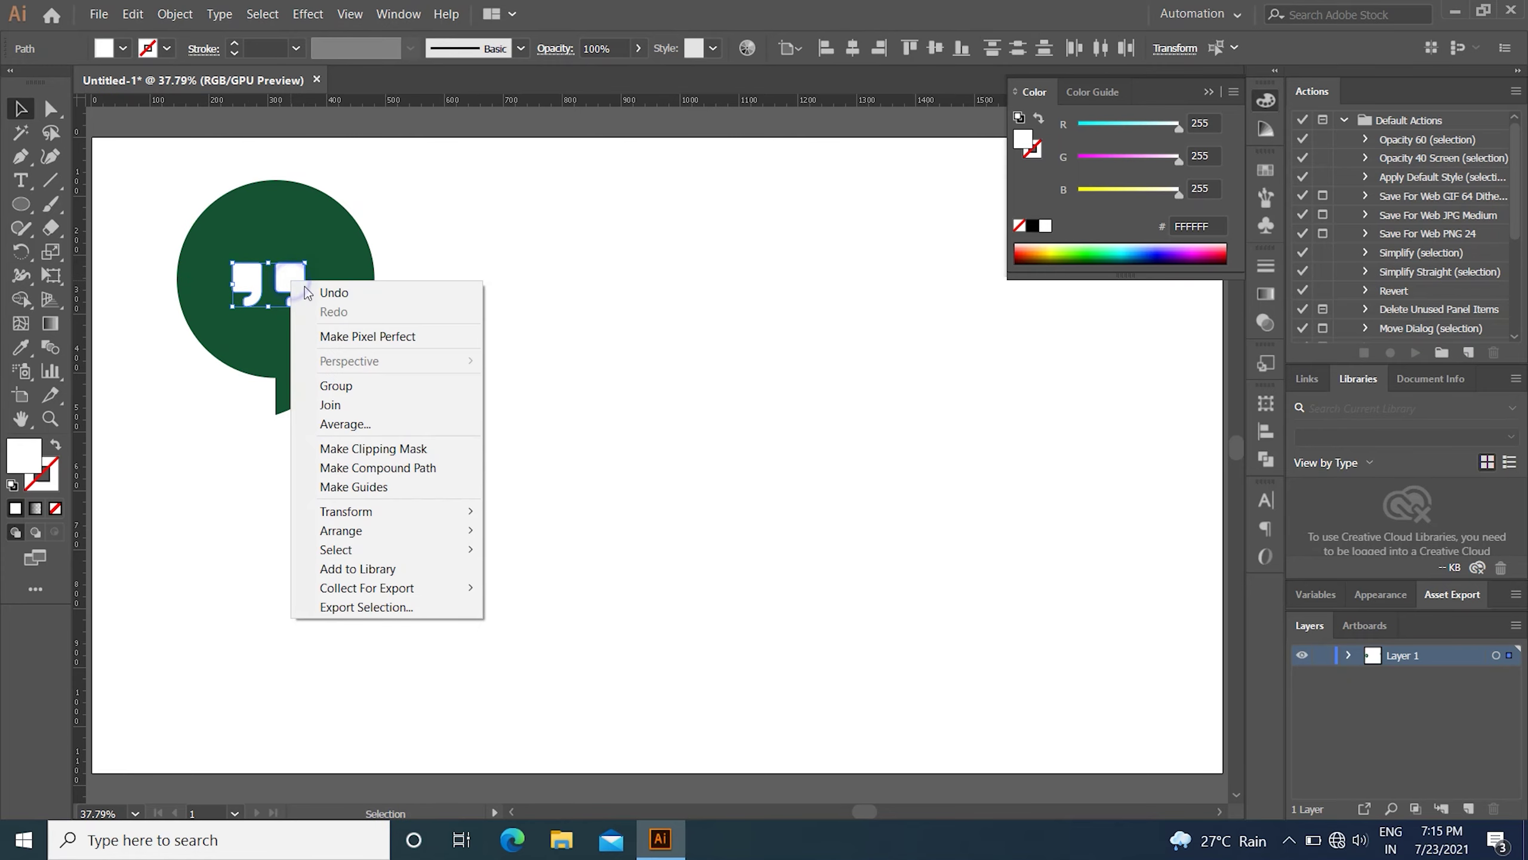
click(354, 387)
Centre the whole speech-bubble artwork horizontally and vertically on the artboard.
click(505, 294)
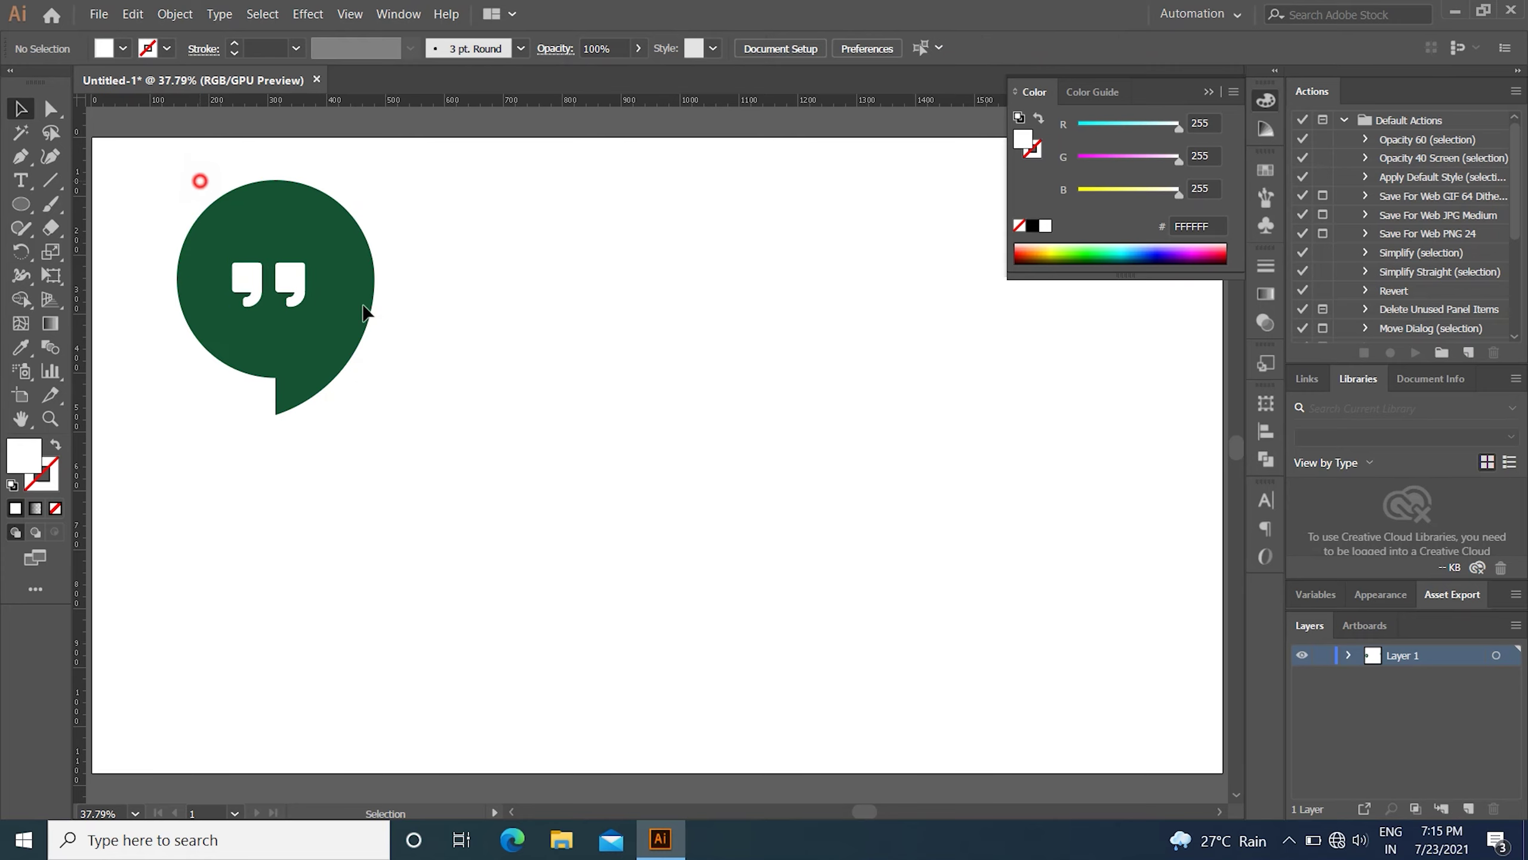
drag(198, 181, 490, 340)
click(854, 50)
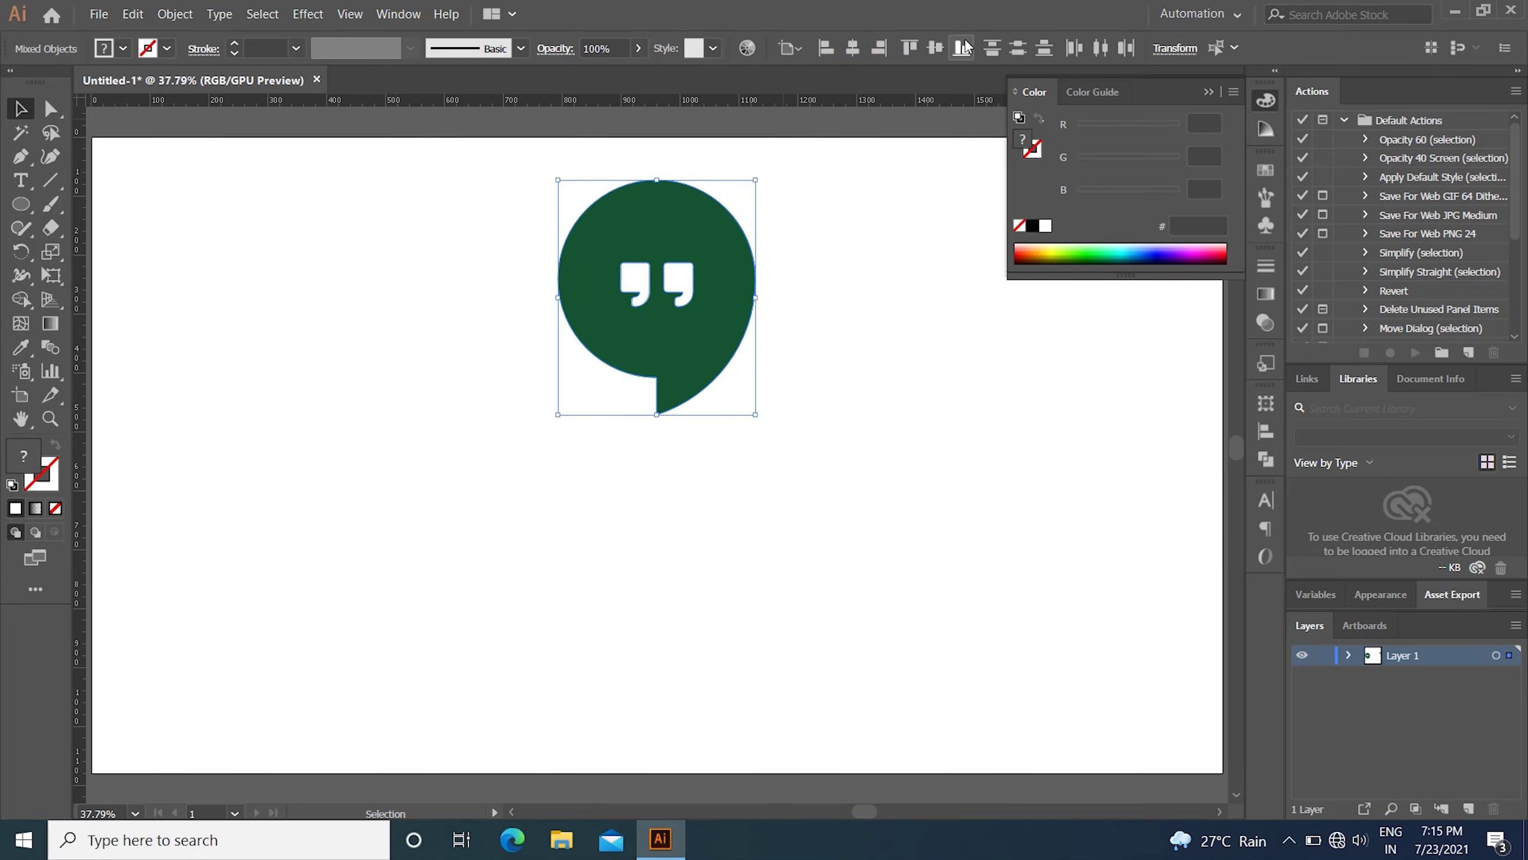
click(936, 48)
click(951, 386)
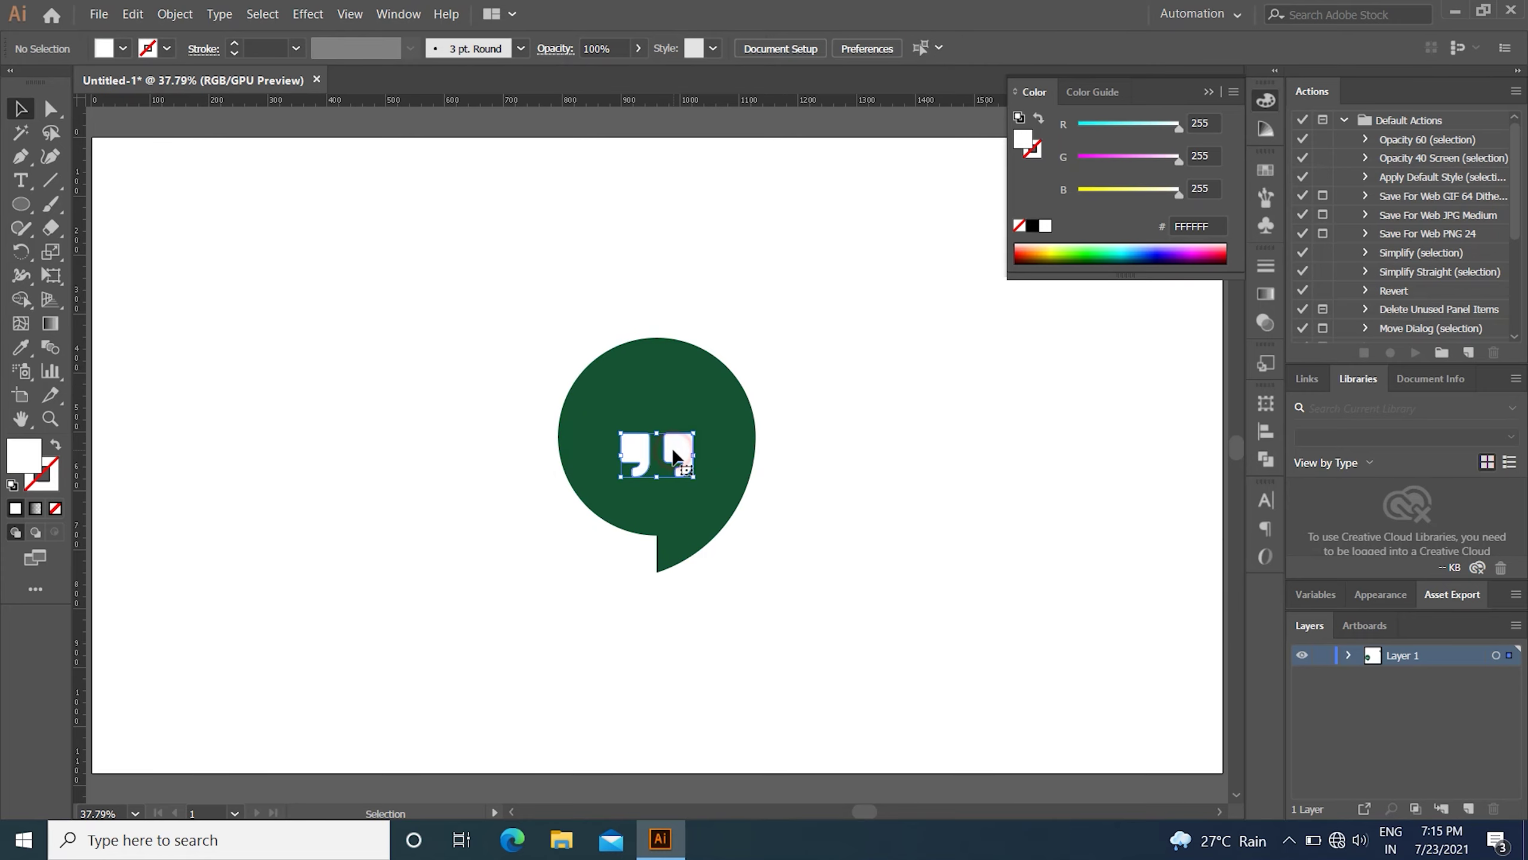
Centre the quote marks horizontally and vertically, then nudge them back up.
mouse_move(674, 458)
mouse_down()
mouse_move(674, 424)
mouse_move(605, 457)
mouse_up()
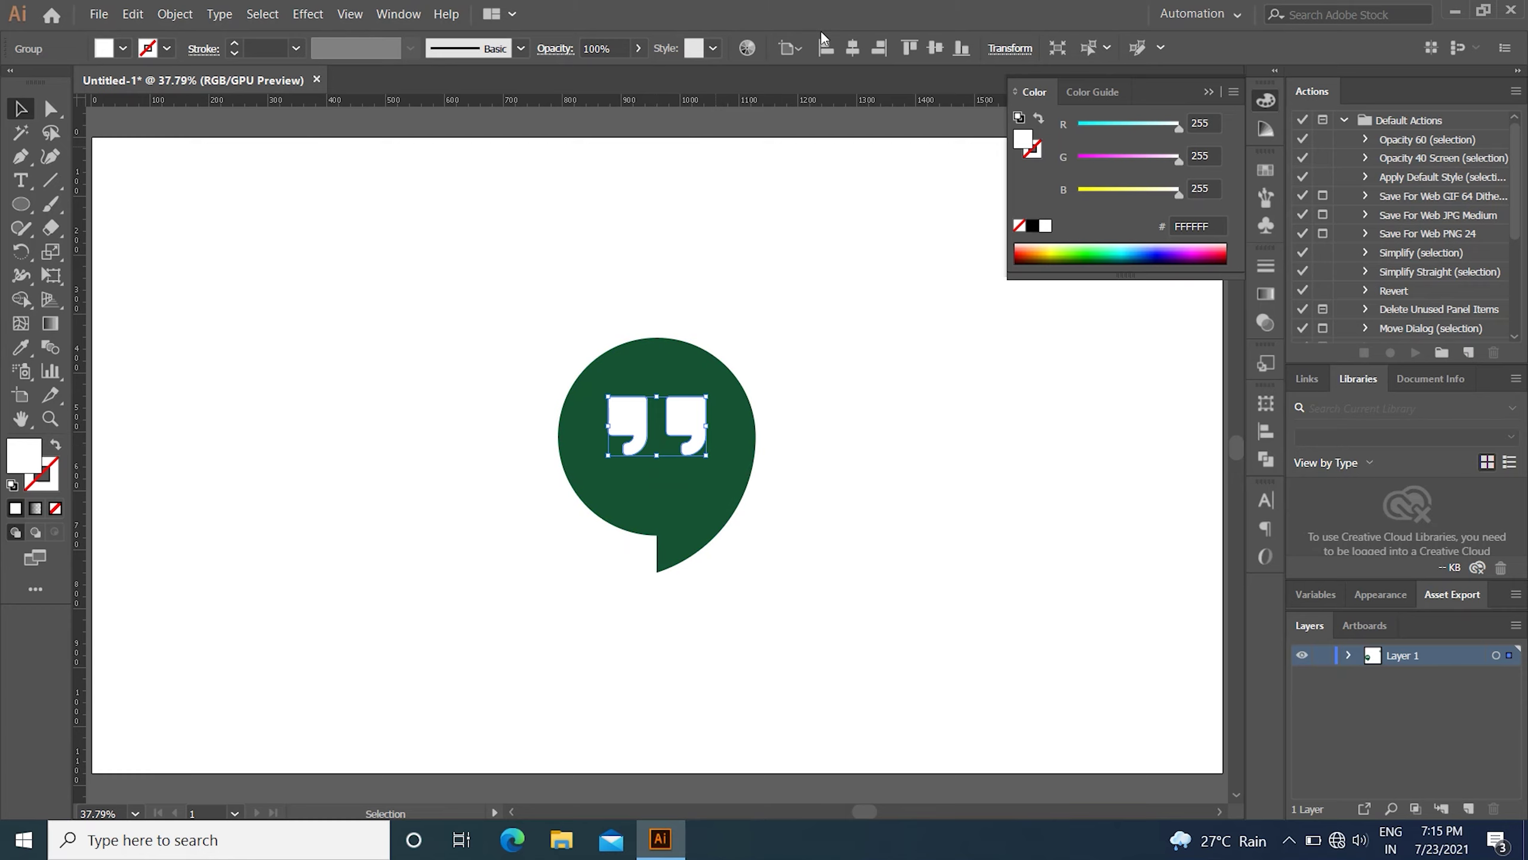
click(853, 47)
click(939, 51)
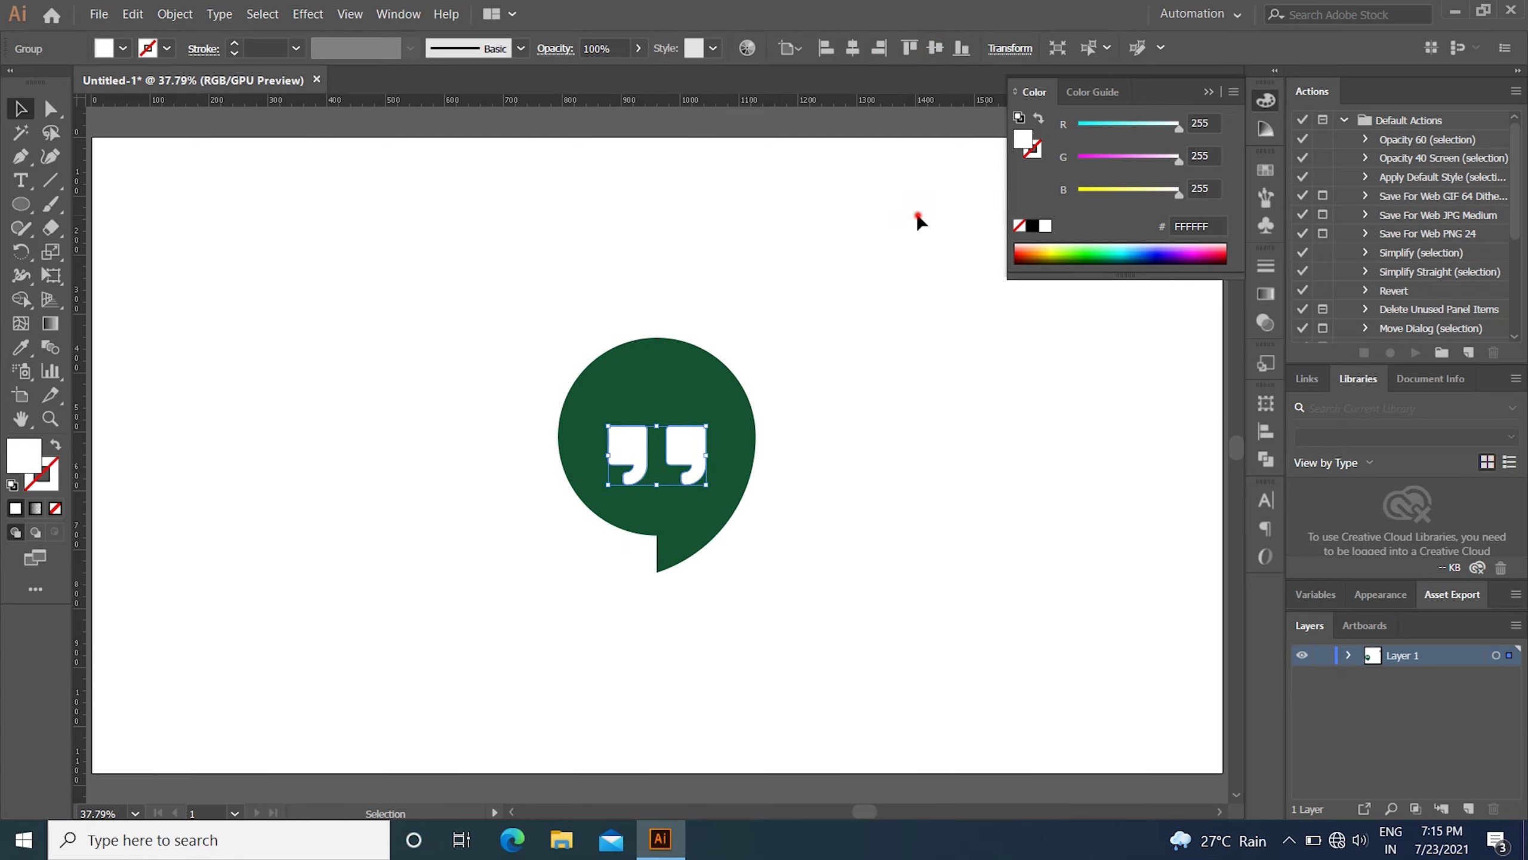
mouse_move(680, 452)
mouse_down()
mouse_move(681, 427)
mouse_move(696, 447)
mouse_up()
click(926, 391)
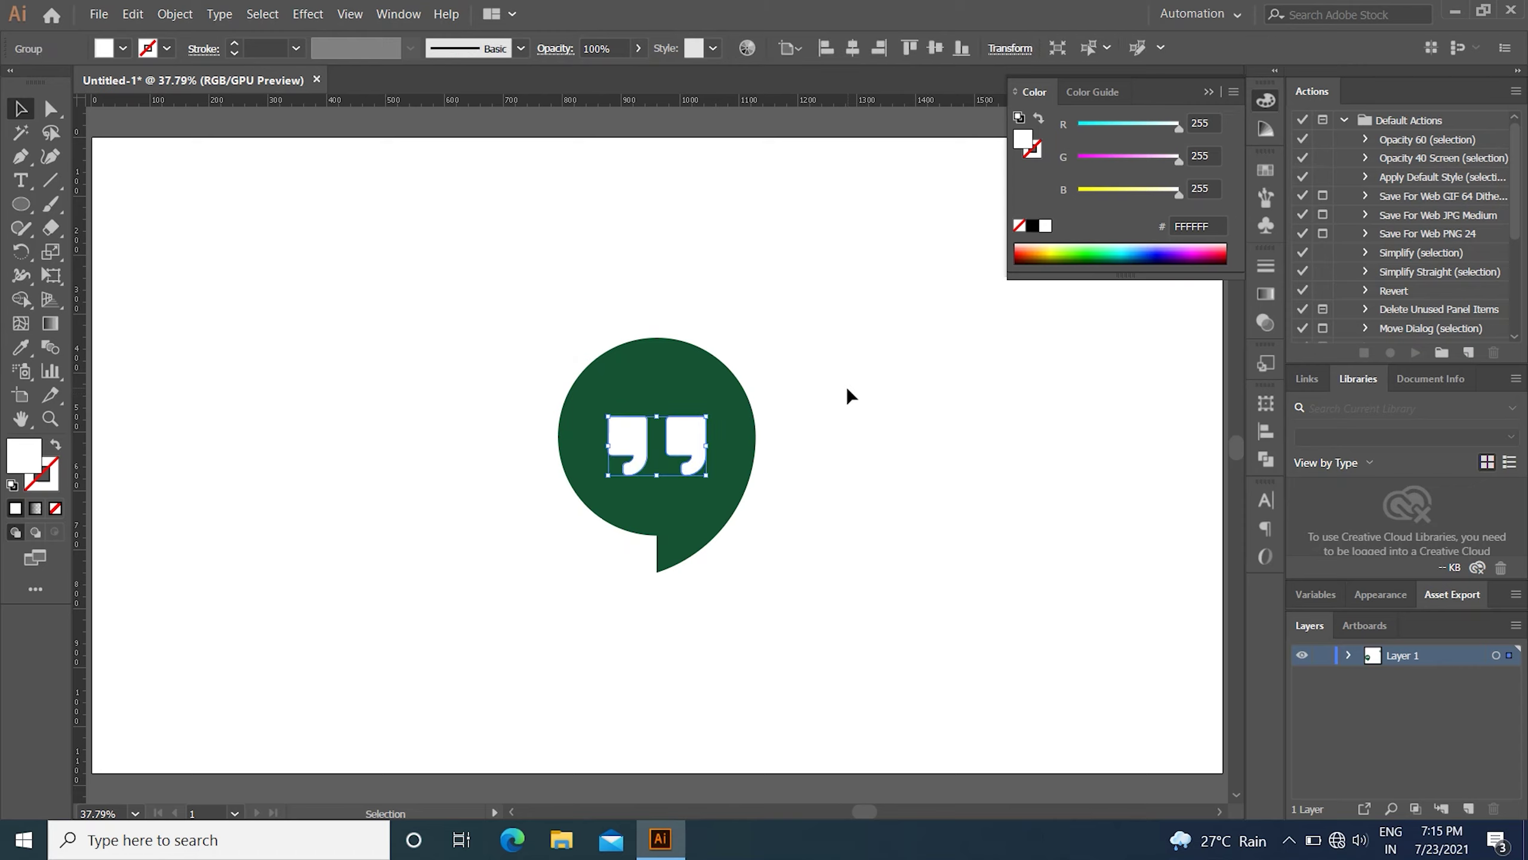
click(866, 391)
Align the quote-mark group to the green bubble's centre, then nudge it up slightly.
click(752, 448)
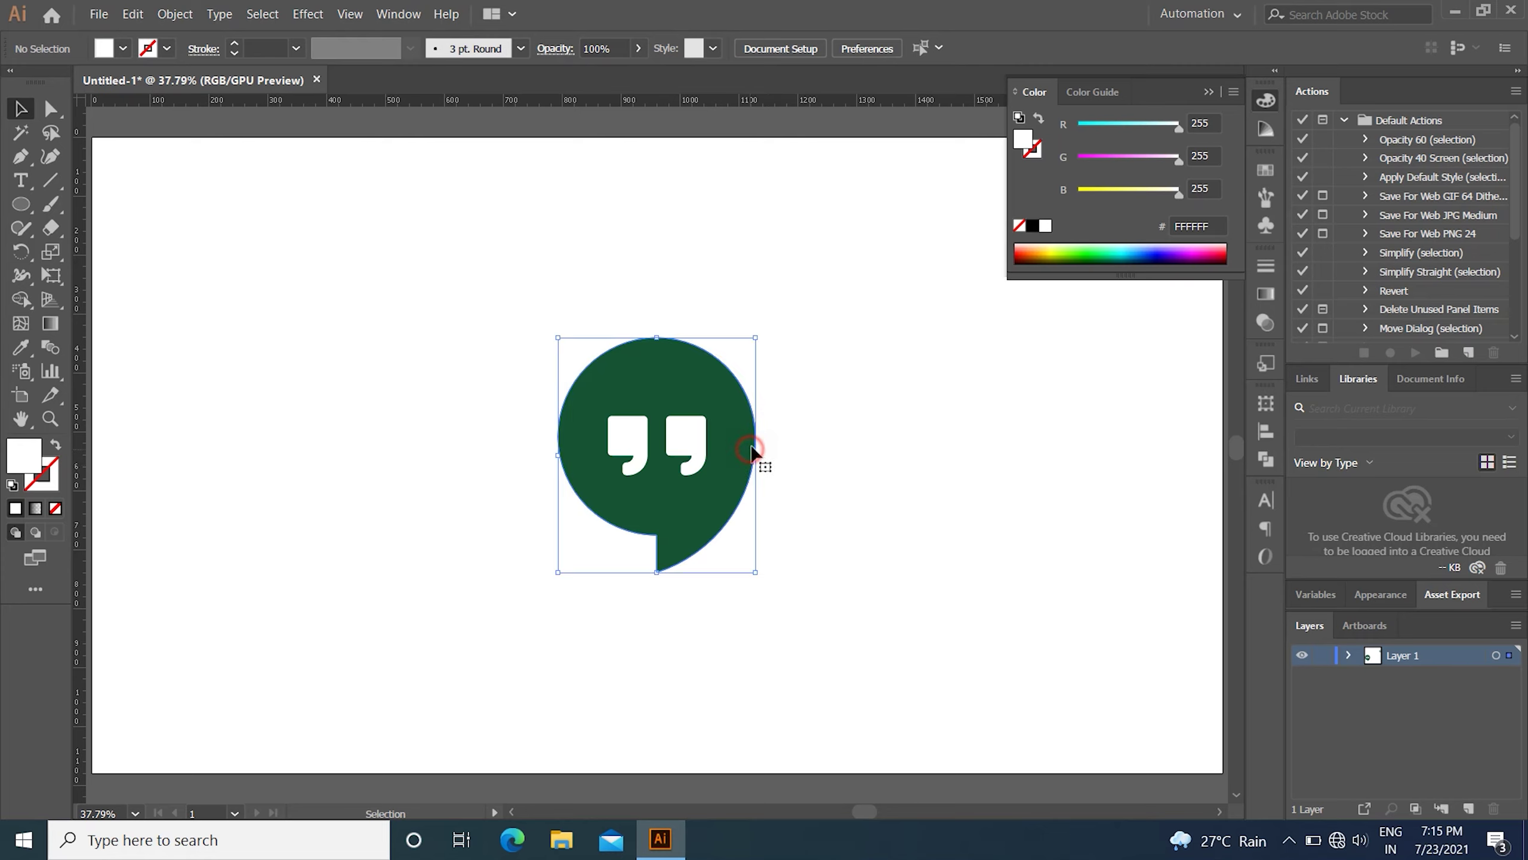
click(854, 51)
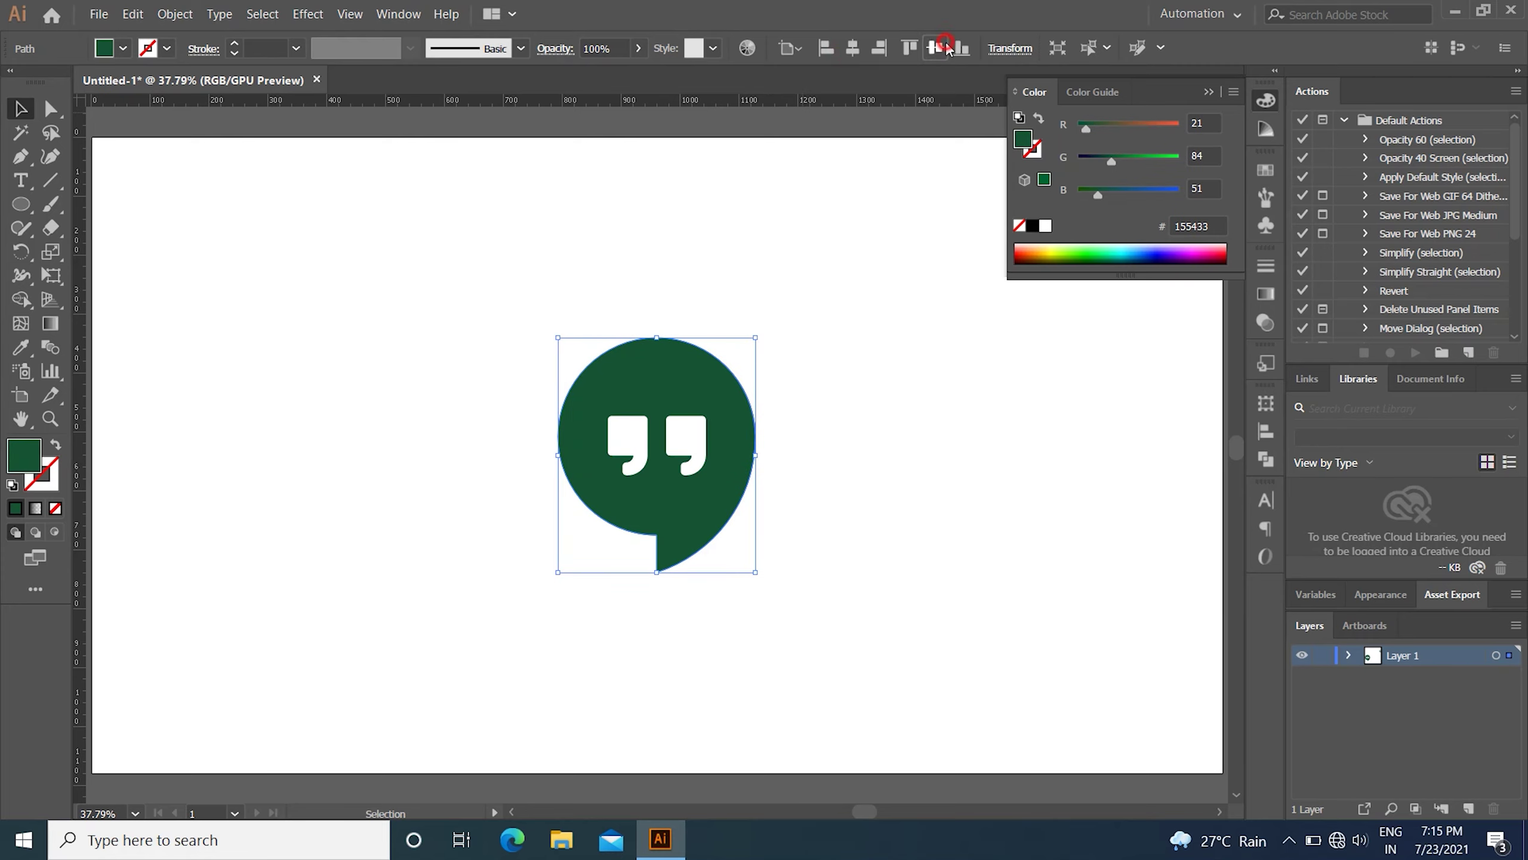
click(699, 437)
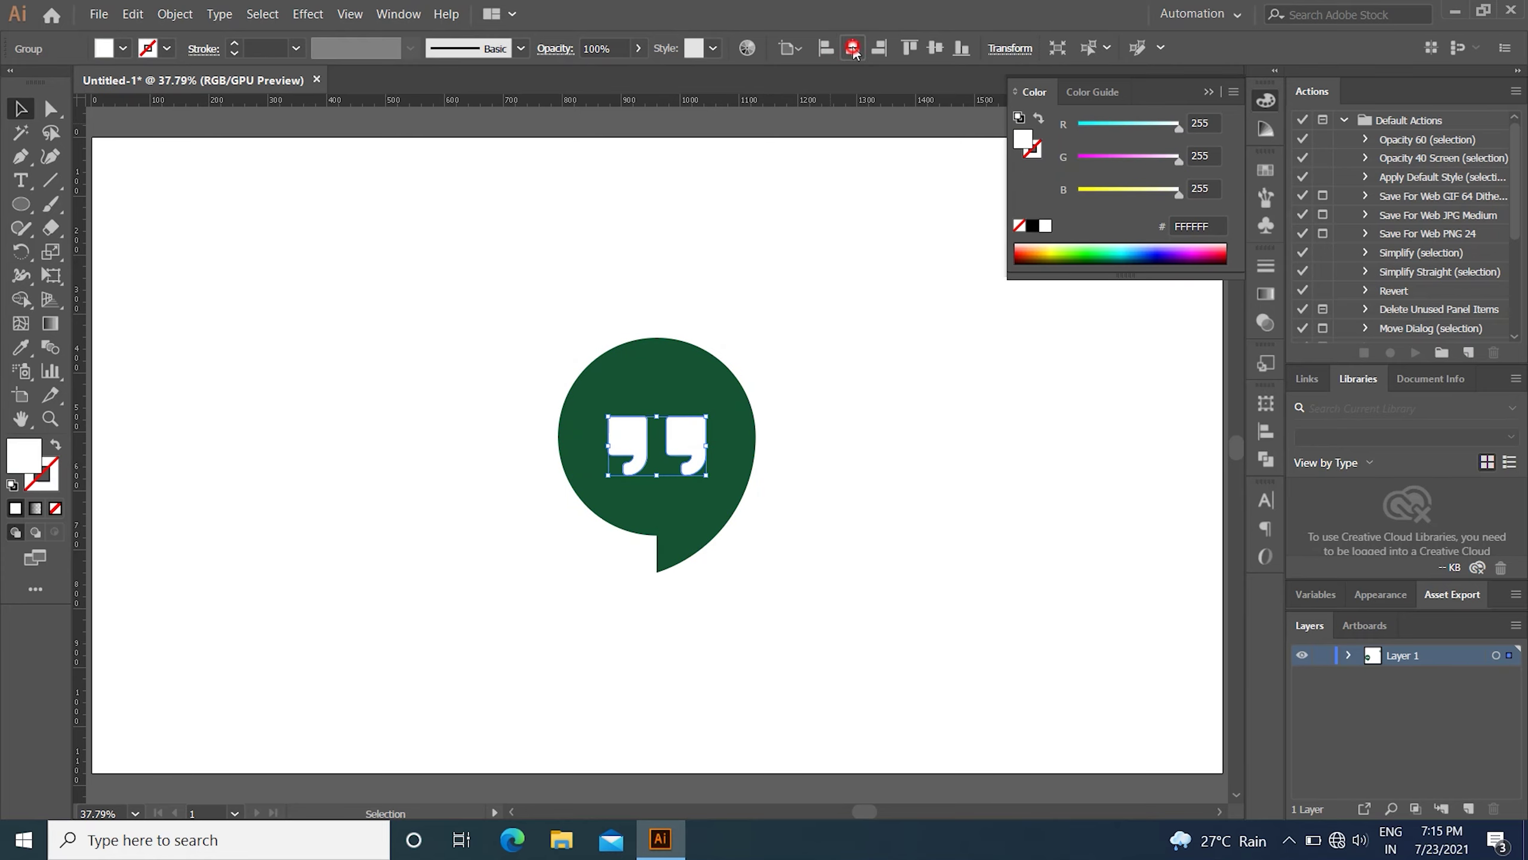
click(936, 49)
click(928, 318)
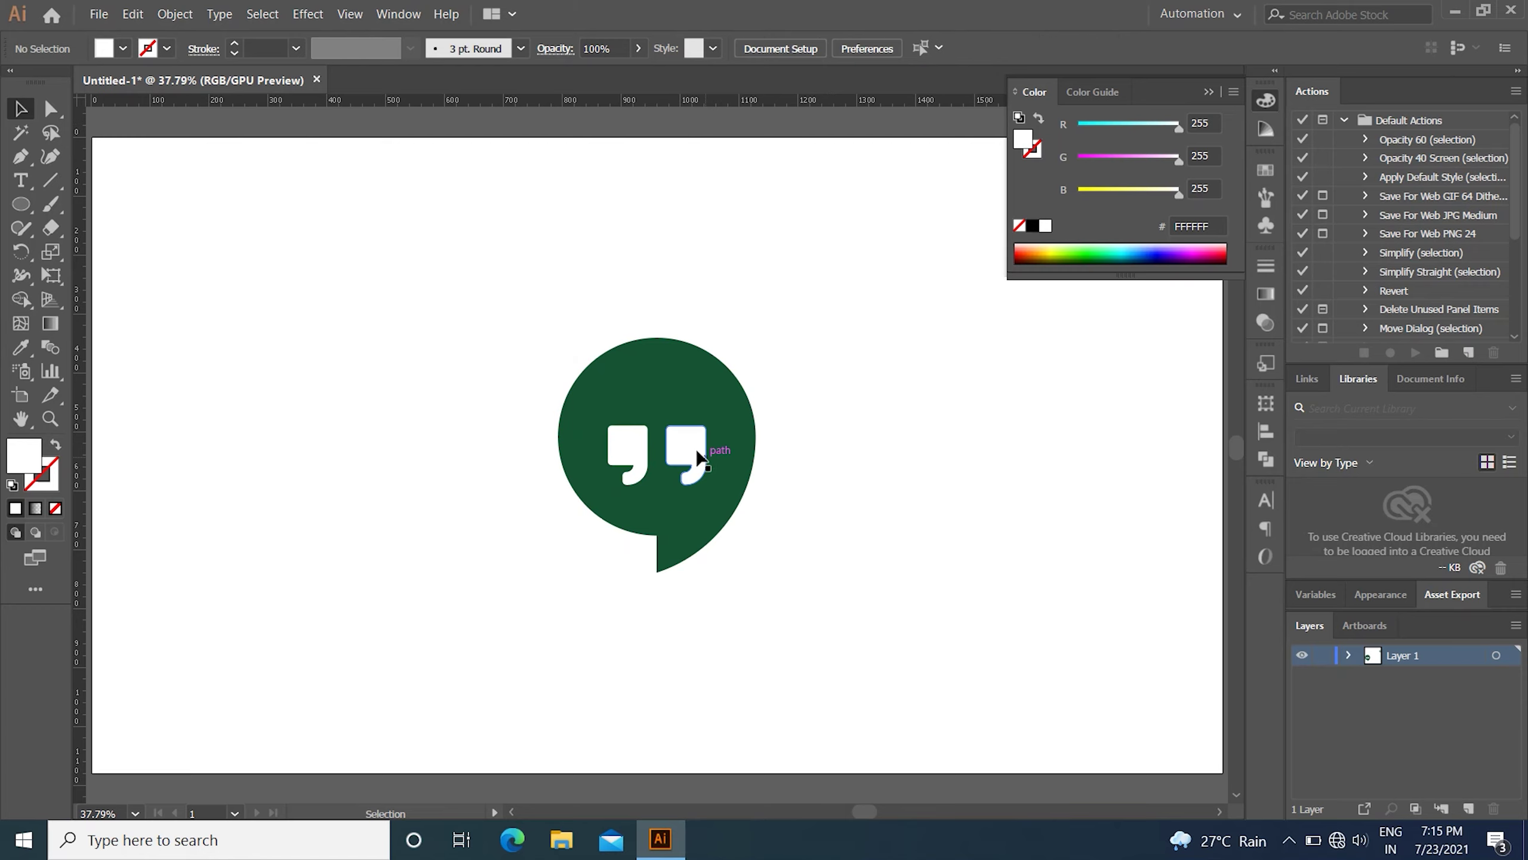
drag(698, 457, 692, 449)
click(1011, 344)
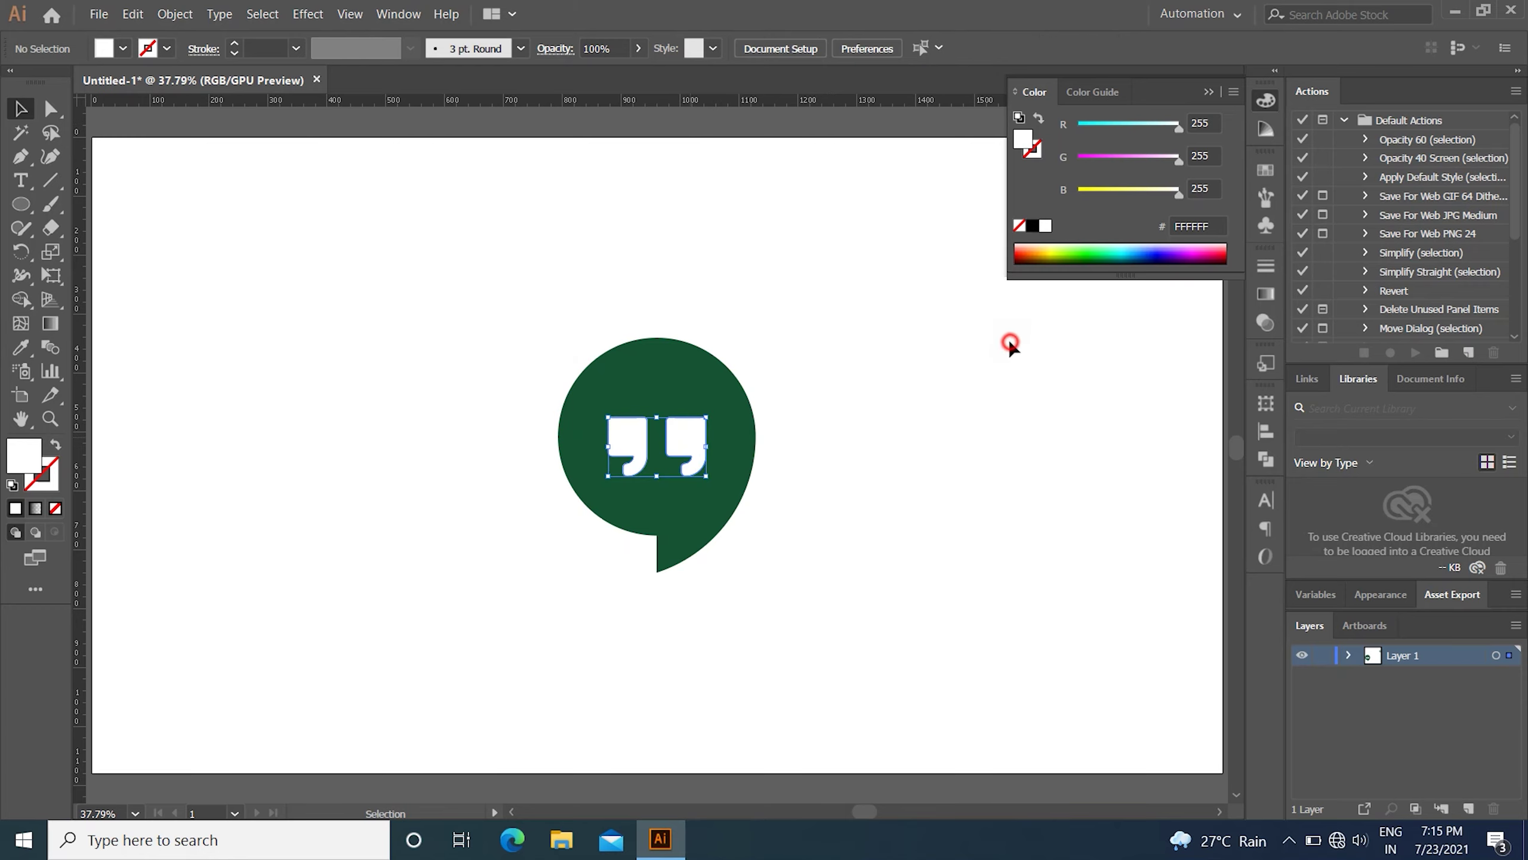